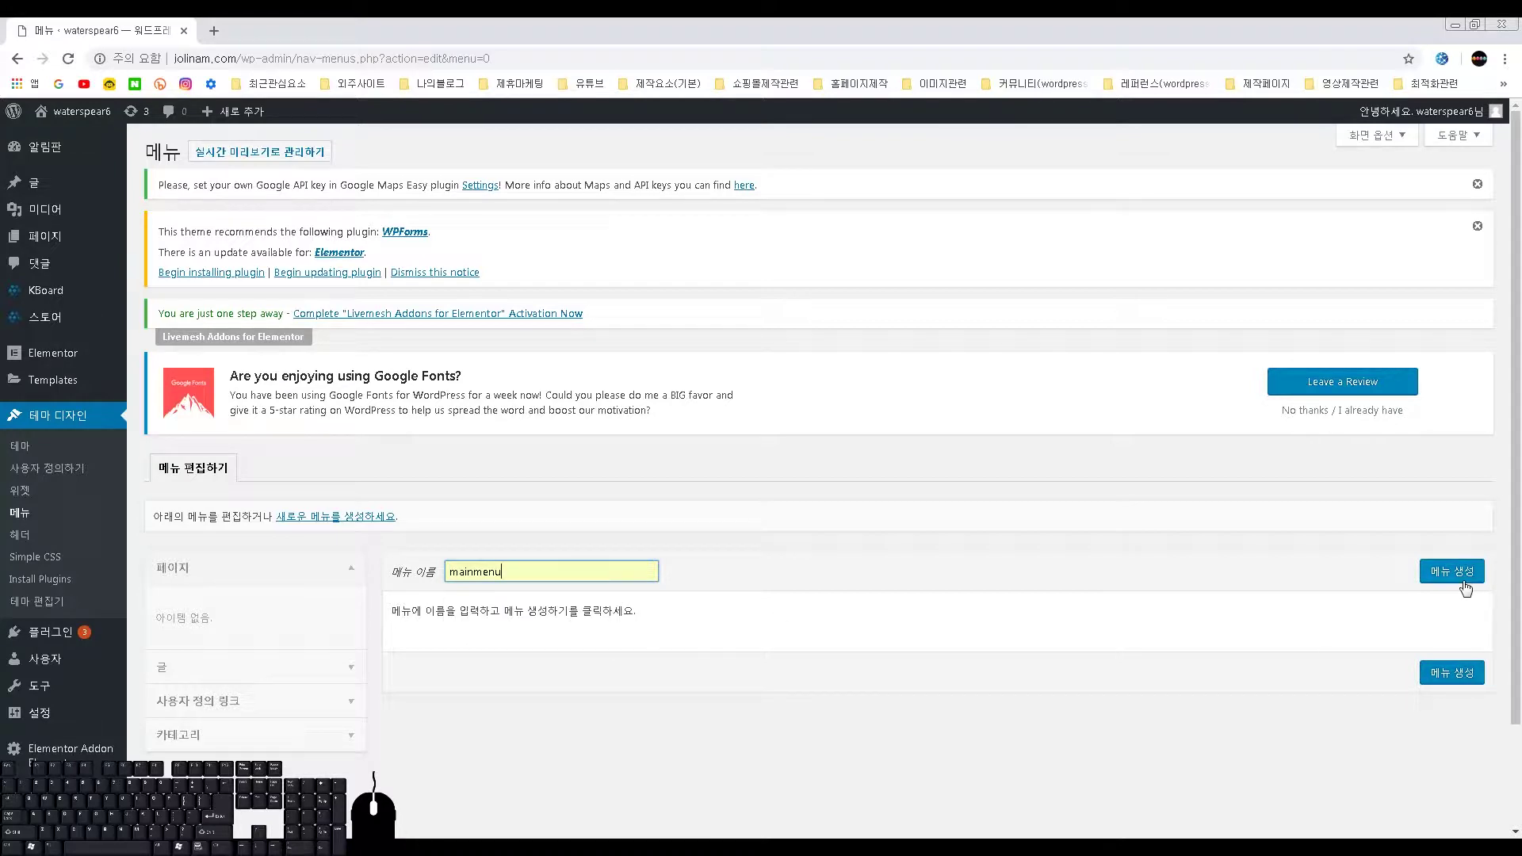
- Create the menu named mainmenu and assign it to the Main display location
key("ctrl+1")
left_click(1294, 528)
mouse_move(1283, 524)
left_mouse_down()
mouse_move(1440, 575)
mouse_move(1464, 598)
left_mouse_up()
key("Escape")
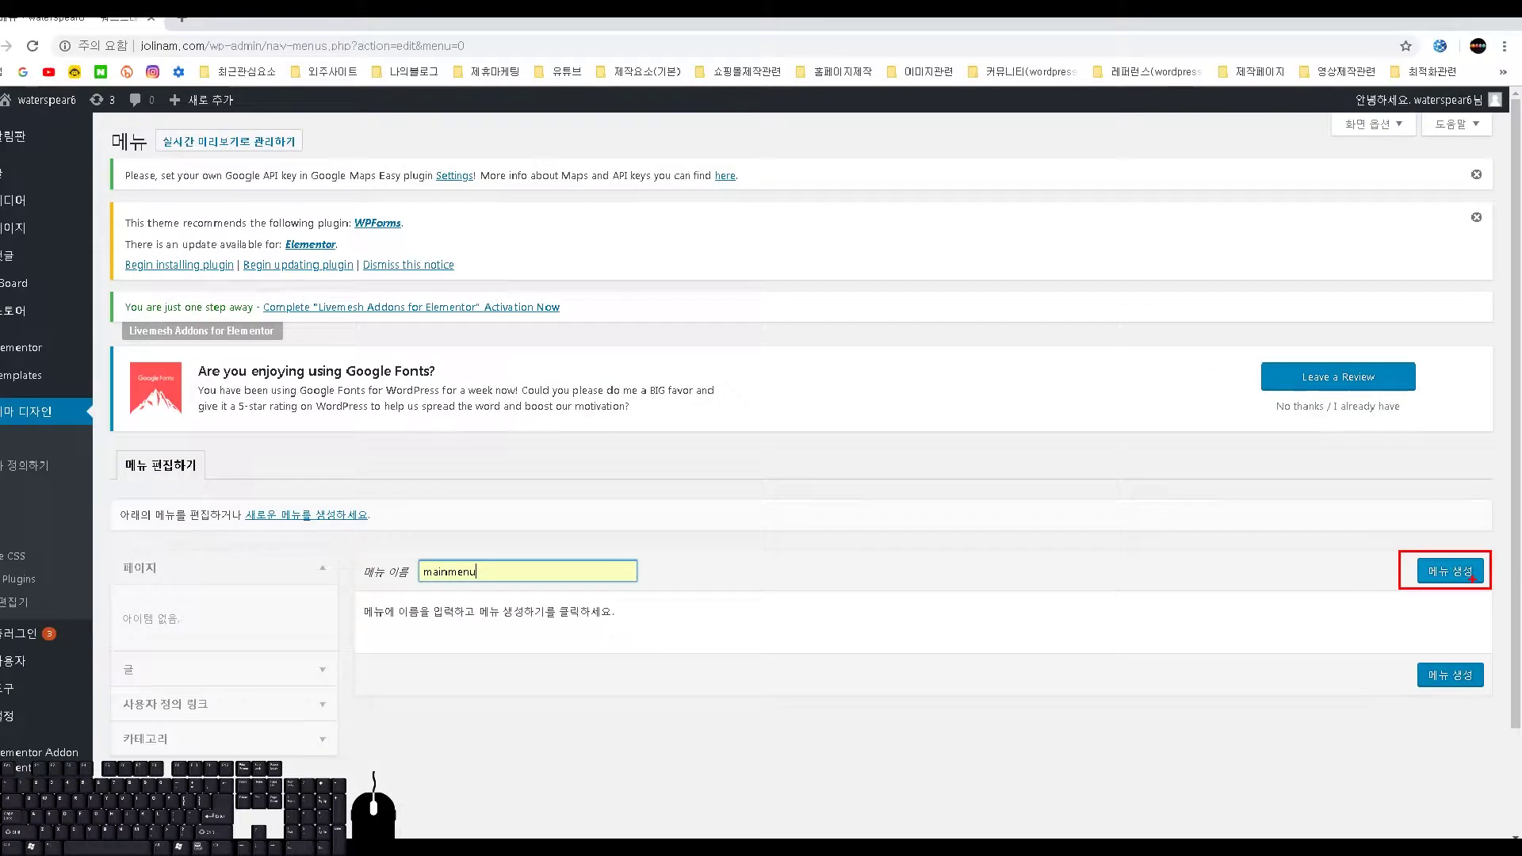
left_click(1465, 582)
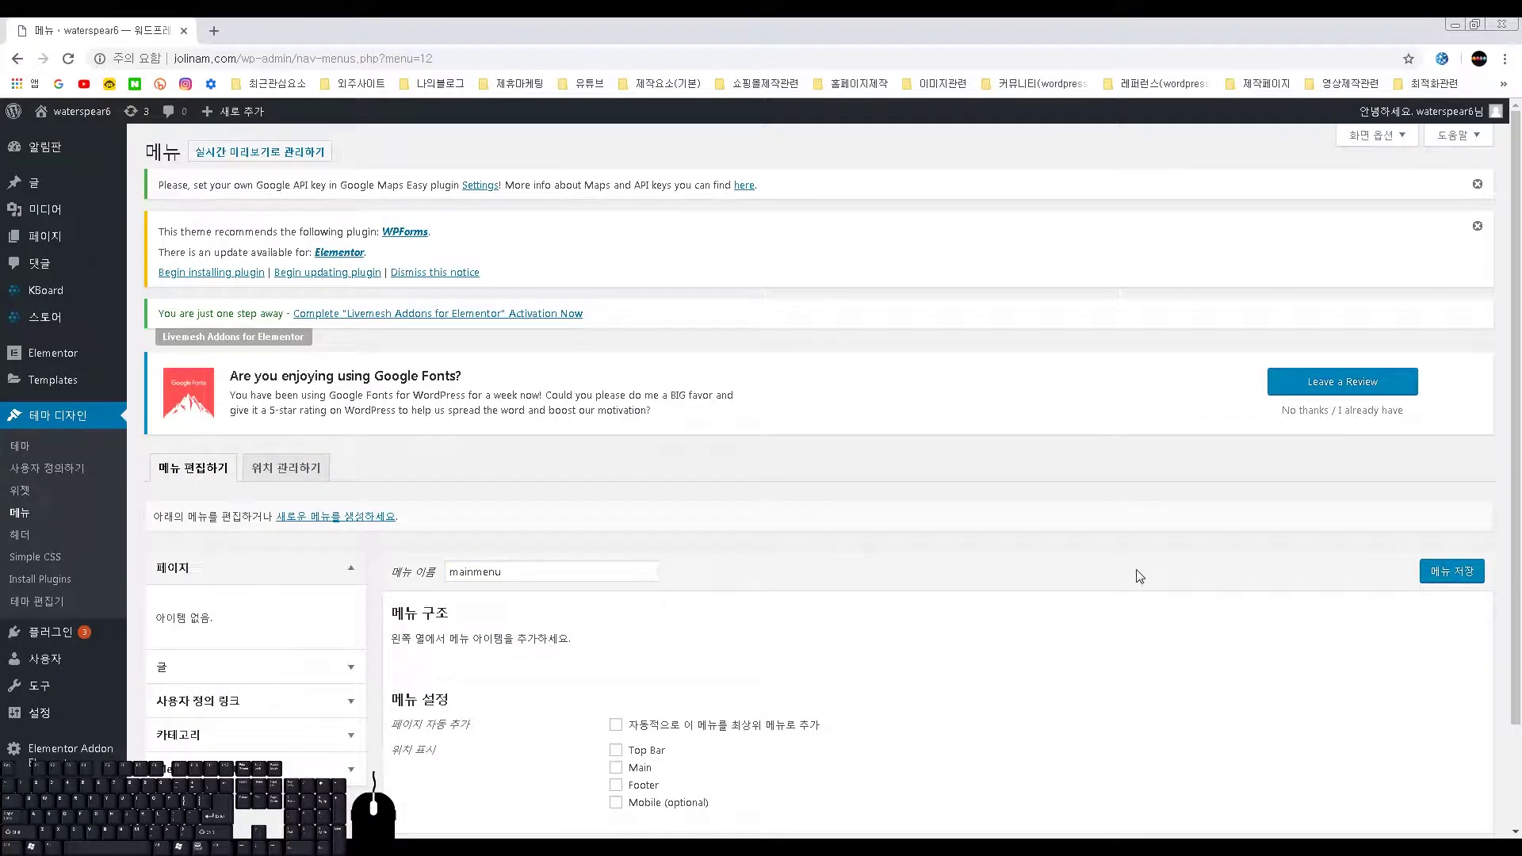
scroll(1106, 583, "down", 1)
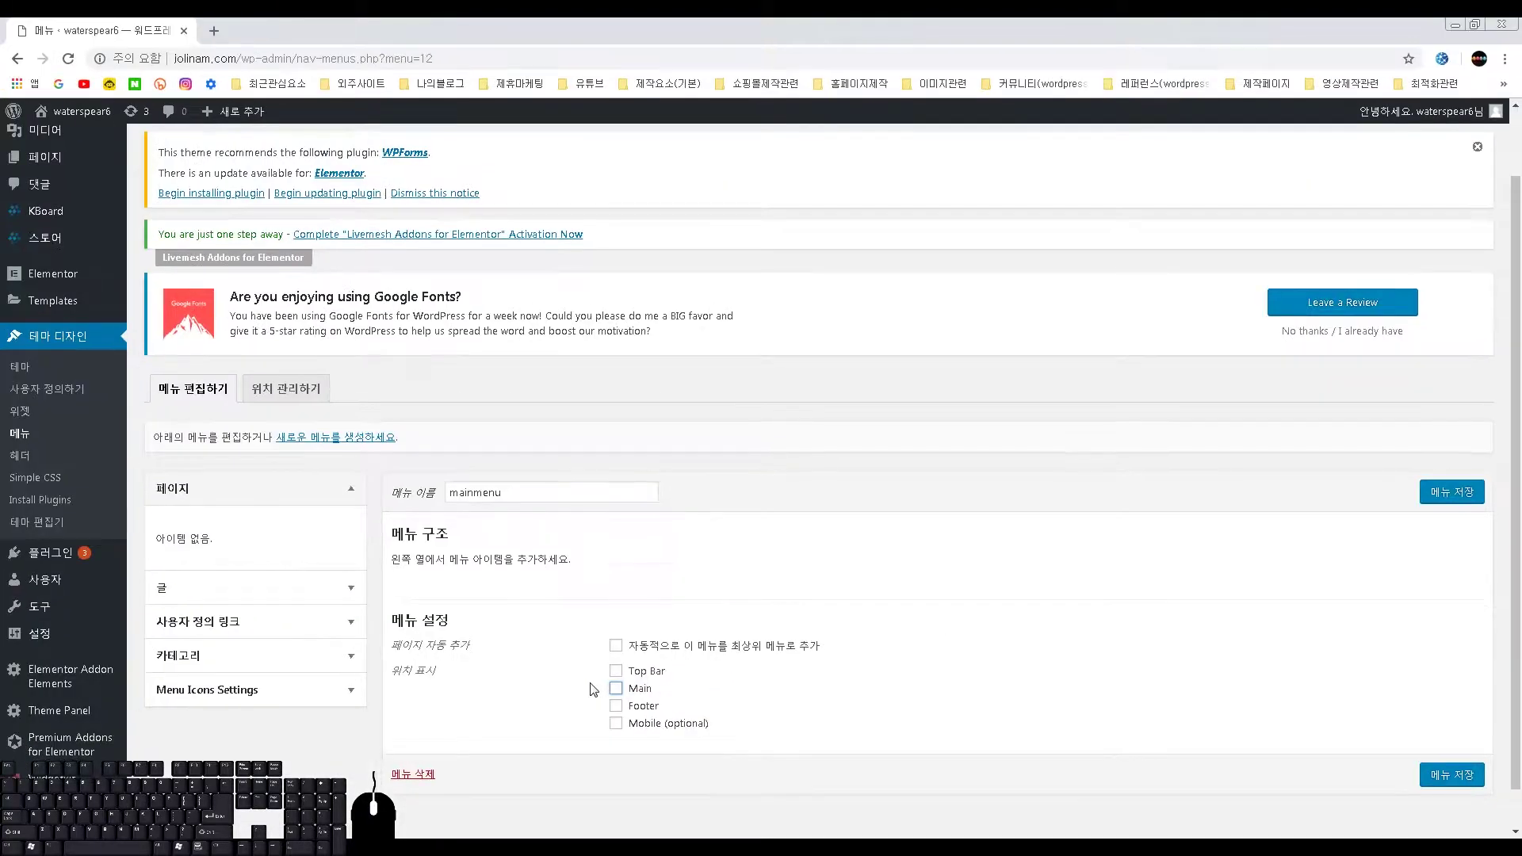
left_click(629, 693)
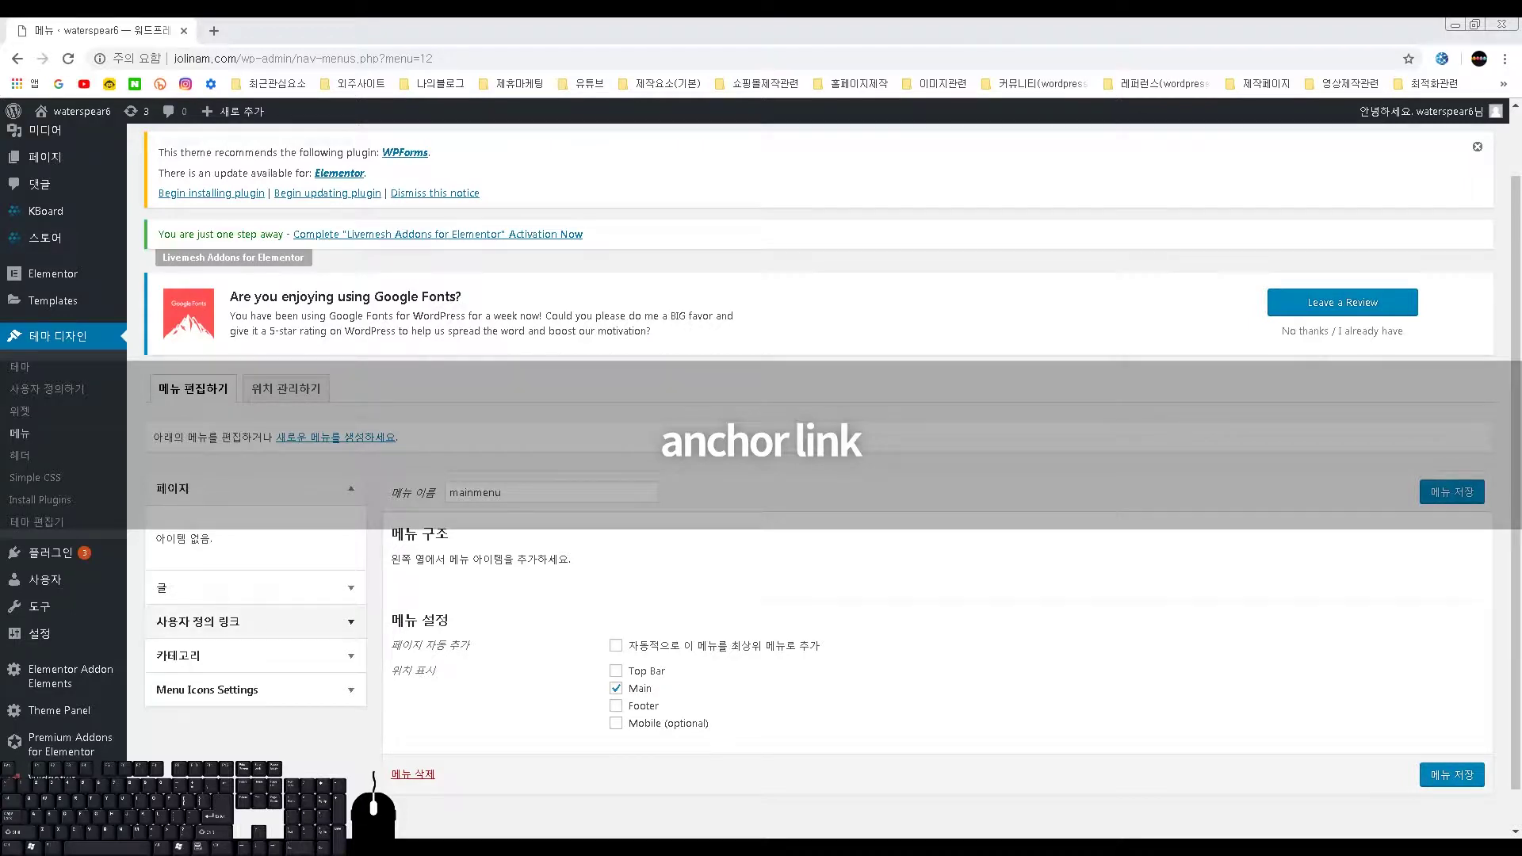
- Add a custom link to the menu with the URL #menu01 and the link text 메뉴01
left_click(262, 626)
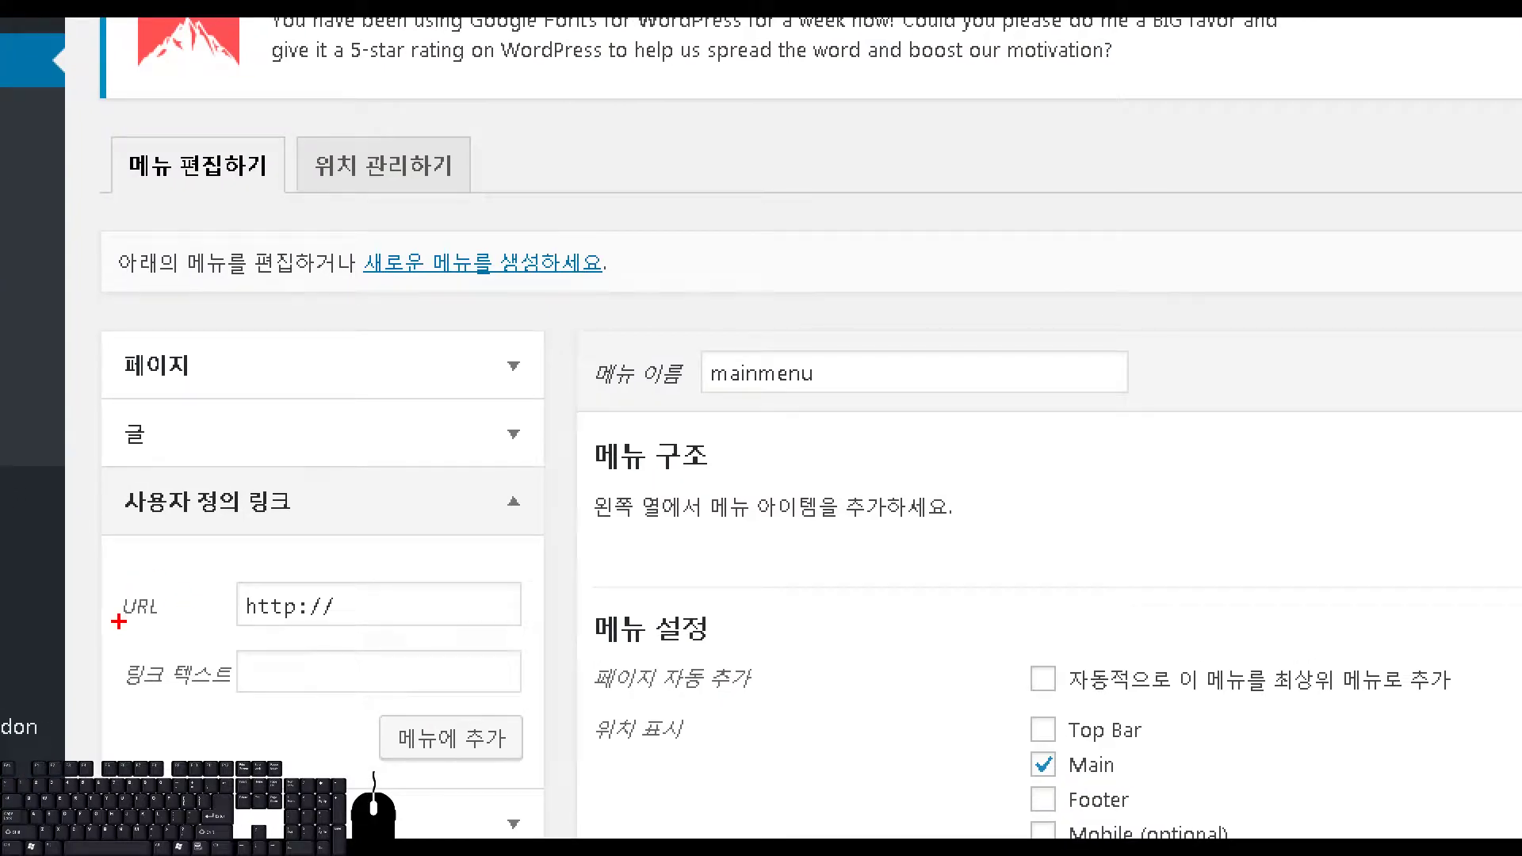
left_click_drag(119, 632, 386, 631)
left_click_drag(121, 711, 438, 705)
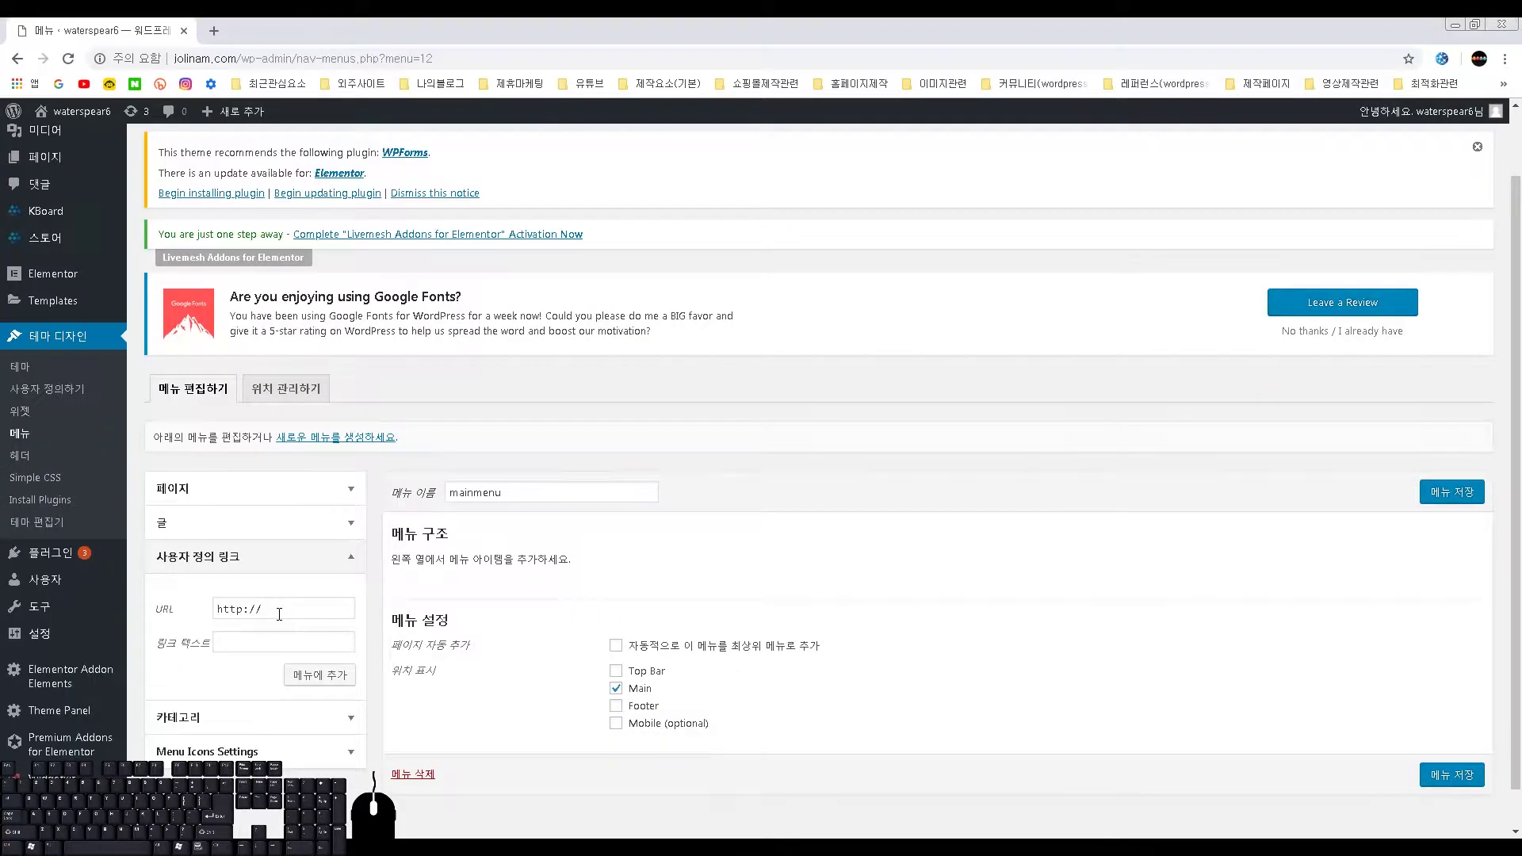
triple_click(279, 614)
type("#")
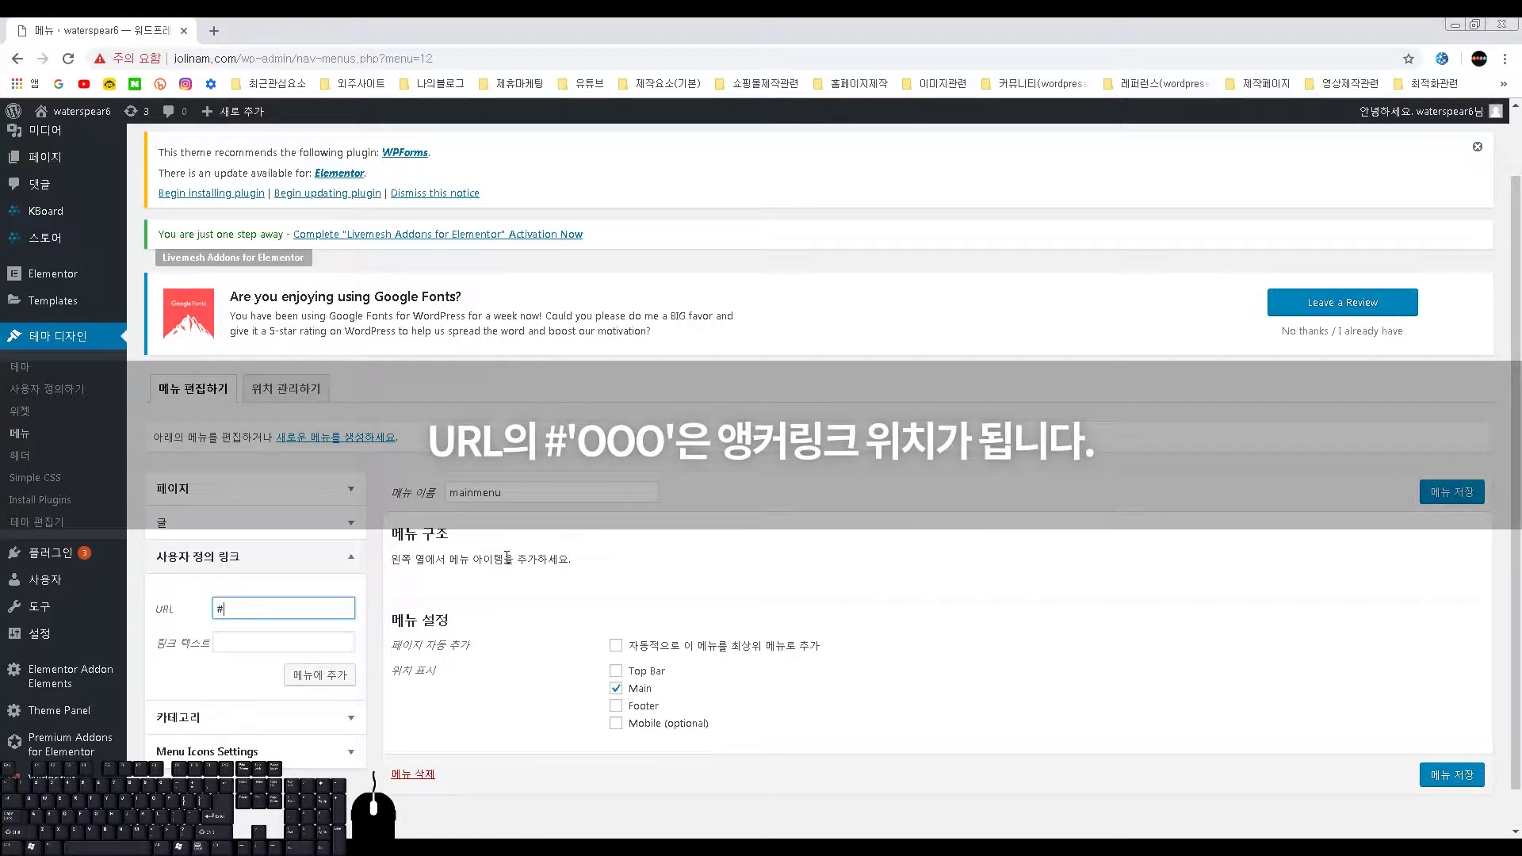
type("menu01")
key("ctrl+a")
key("ctrl+c")
key("Tab")
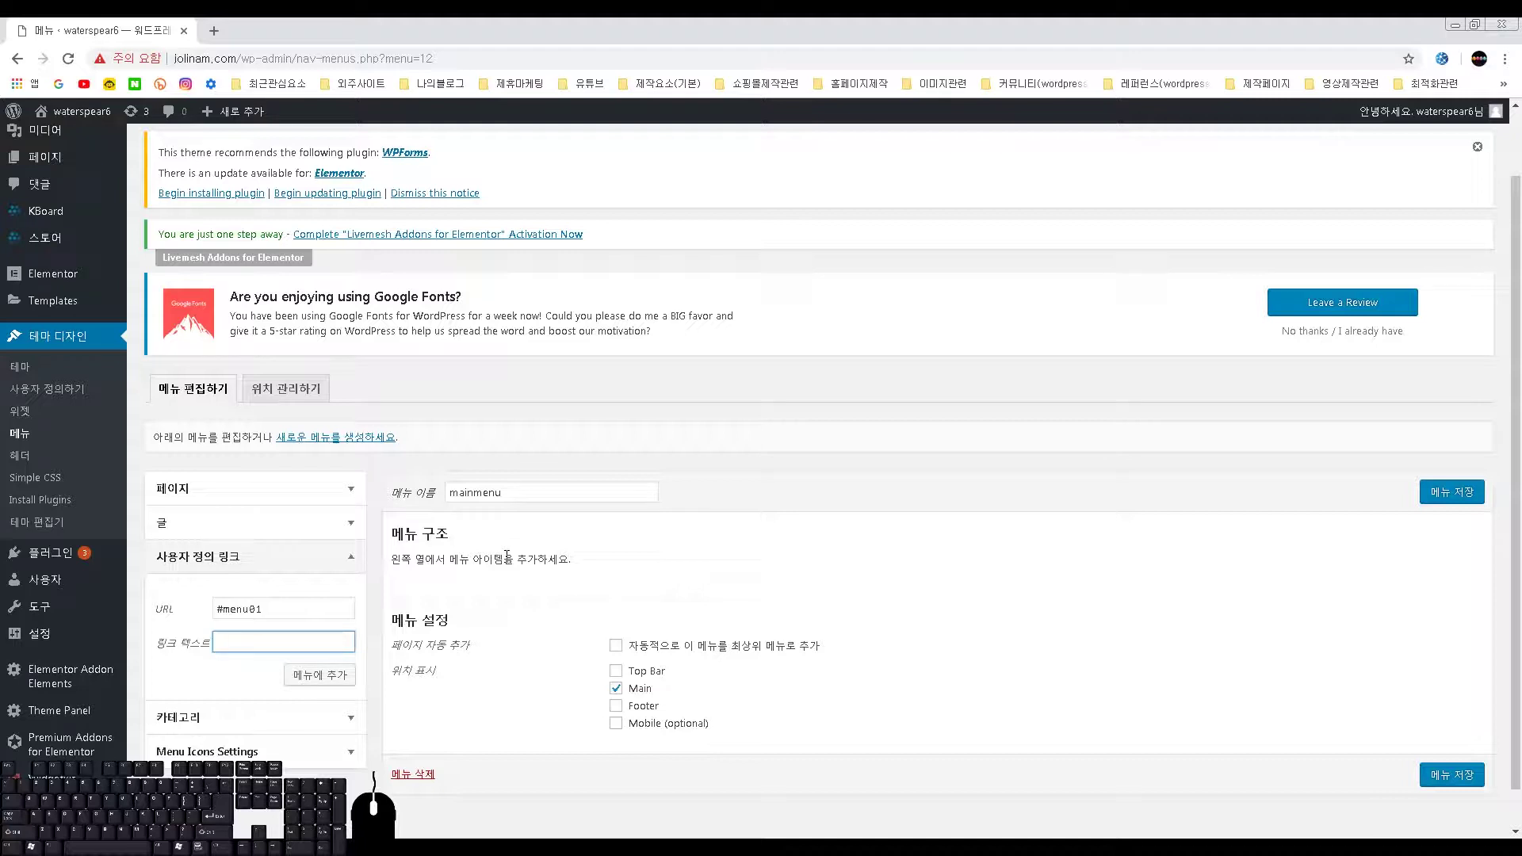
type("메뉴01")
left_click(299, 678)
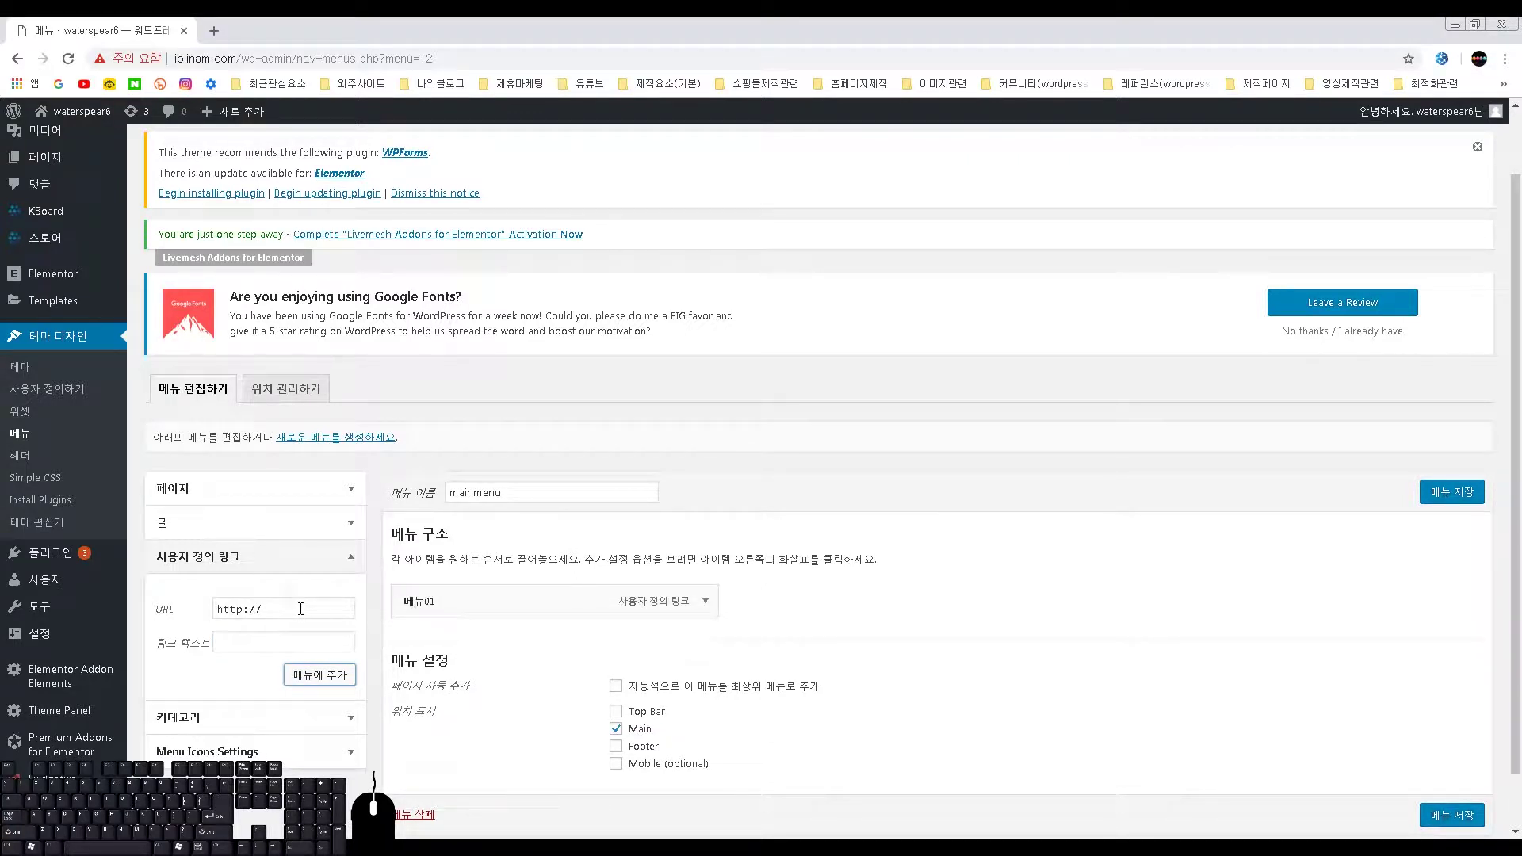
- Add a second custom link with the URL #menu02 and the link text 메뉴02
left_click_drag(301, 609, 162, 609)
type("#menu01")
key("BackSpace")
type("2")
left_click(258, 638)
type("메뉴02")
left_click(320, 675)
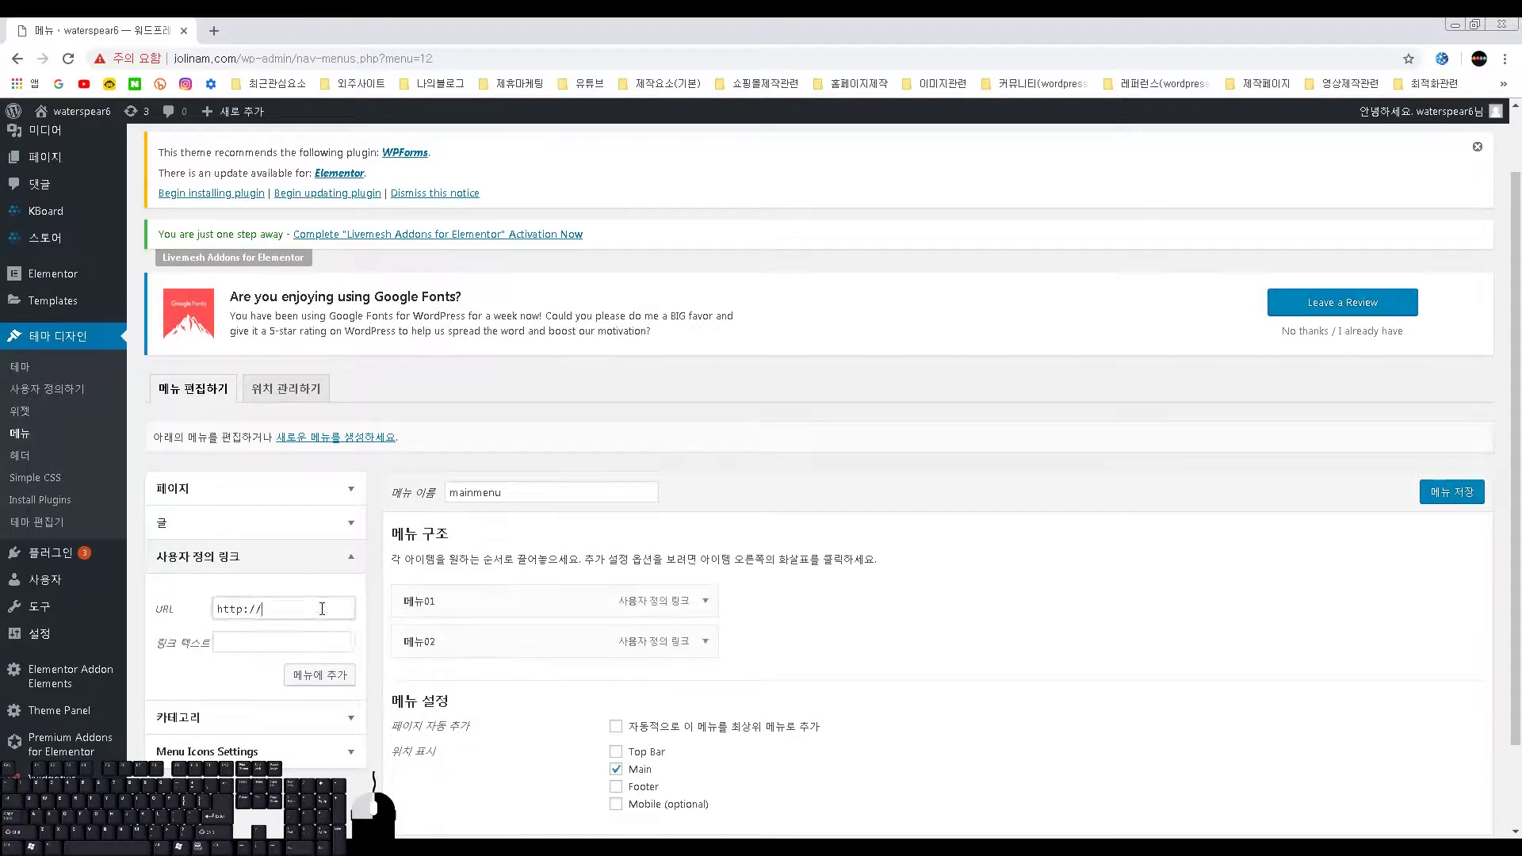
- Add a third custom link with the URL #menu03 and the link text 메뉴03
left_click_drag(325, 609, 48, 581)
type("#menu03")
key("Tab")
type("ㅁ메뉴03")
left_click(319, 675)
- Add a fourth custom link with the URL #menu04 and the link text 메뉴04
left_click_drag(333, 609, 177, 615)
type("#menu04")
key("Tab")
type("메뉴04")
key("Return")
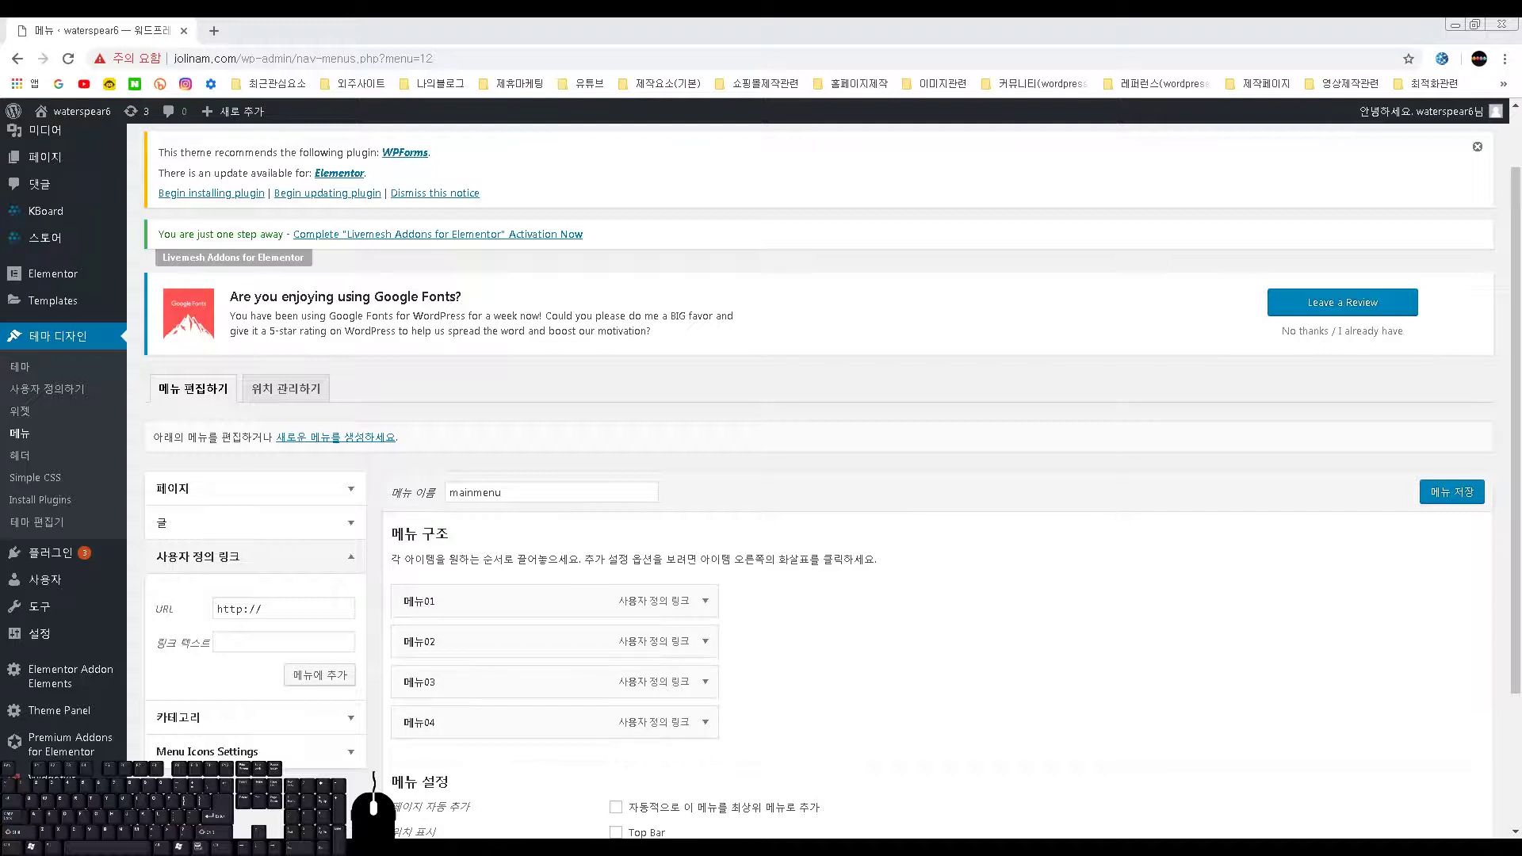
- Add a custom link with the URL #submenu01 and the link text 서브메뉴01
triple_click(292, 606)
key("ctrl+v")
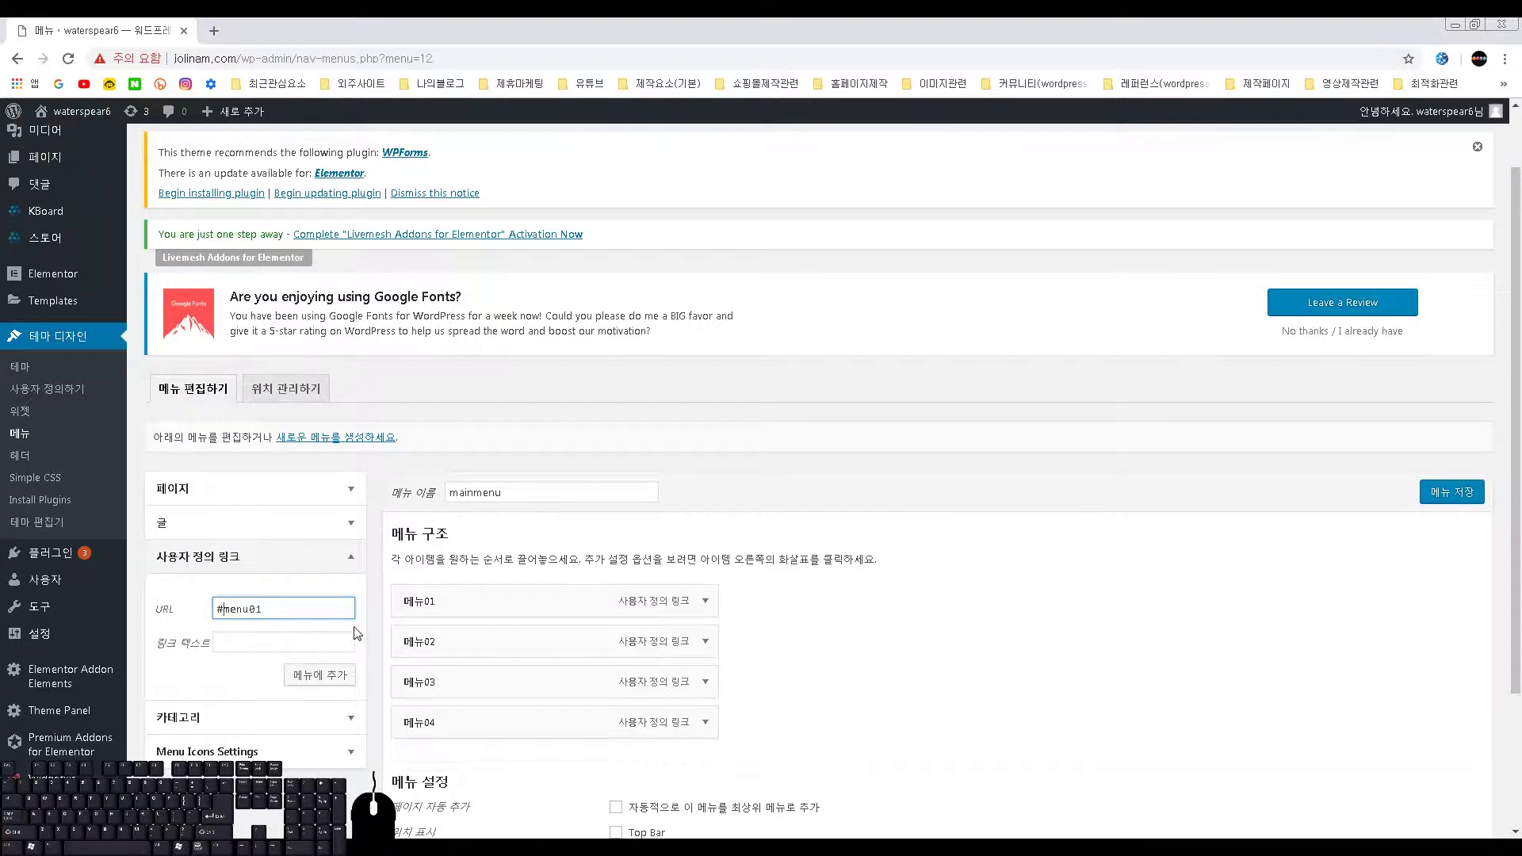
type("sub")
key("End")
key("shift+Home")
key("ctrl+c")
key("Tab")
type("서브메뉴01")
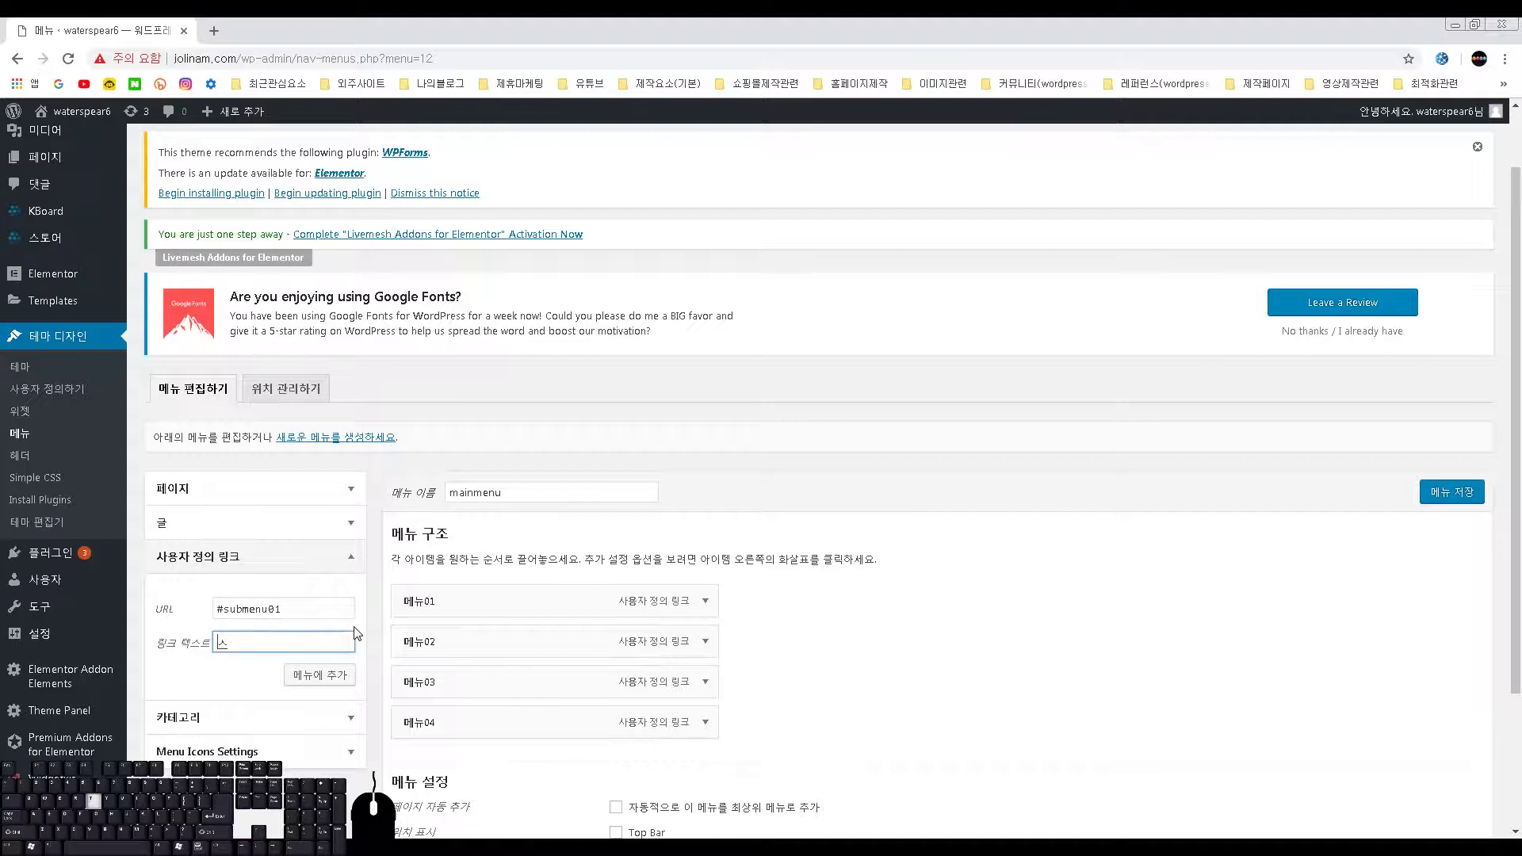
key("Return")
- Add another custom link with the URL #submenu02 and the link text 서브메뉴02
left_click(237, 609)
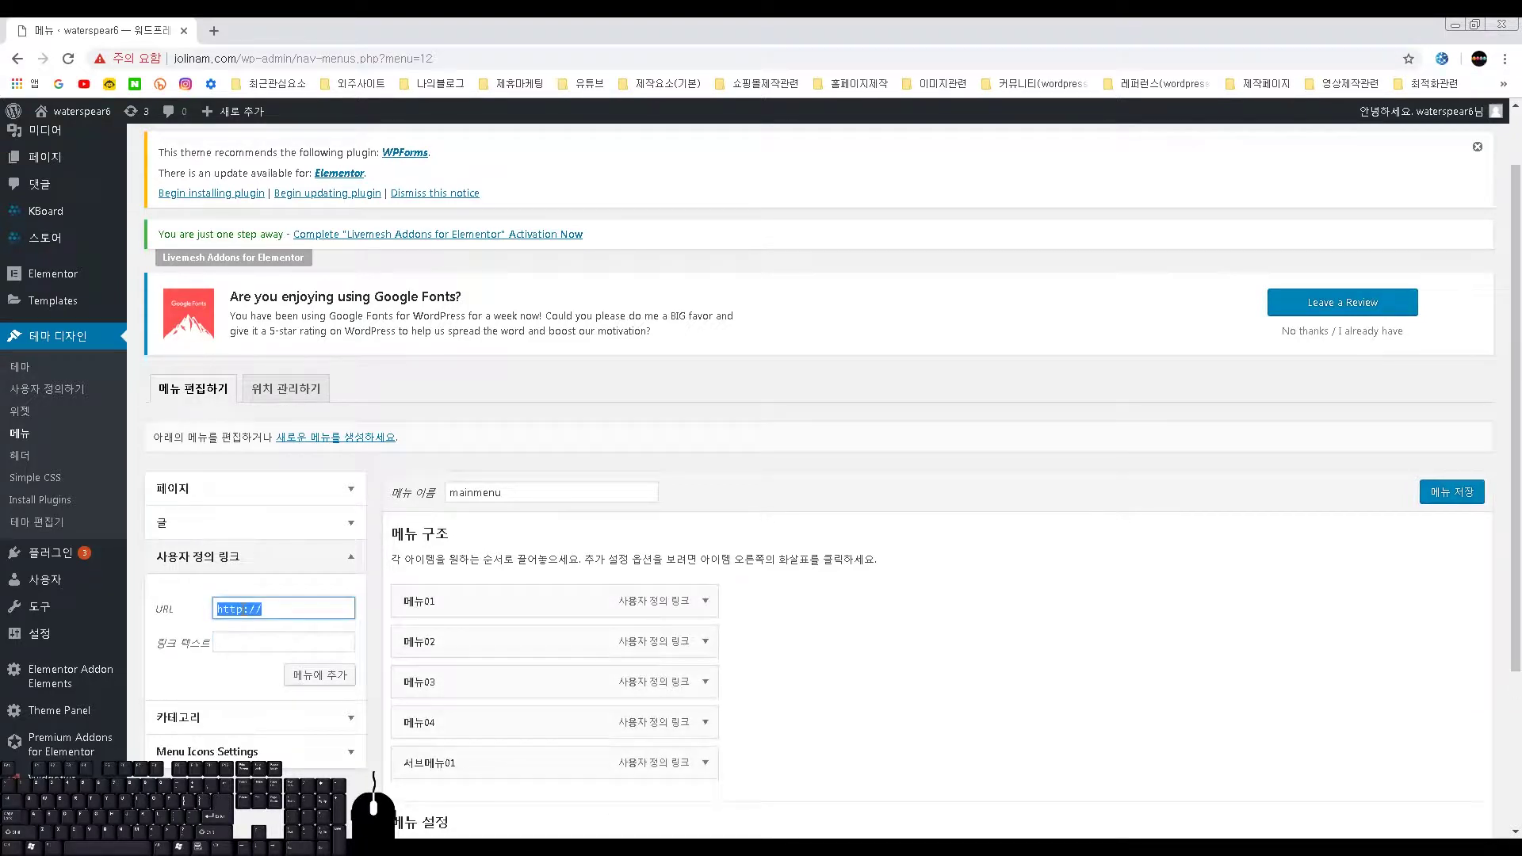
key("ctrl+v")
key("BackSpace")
type("2")
key("Tab")
type("서브메뉴02")
key("Return")
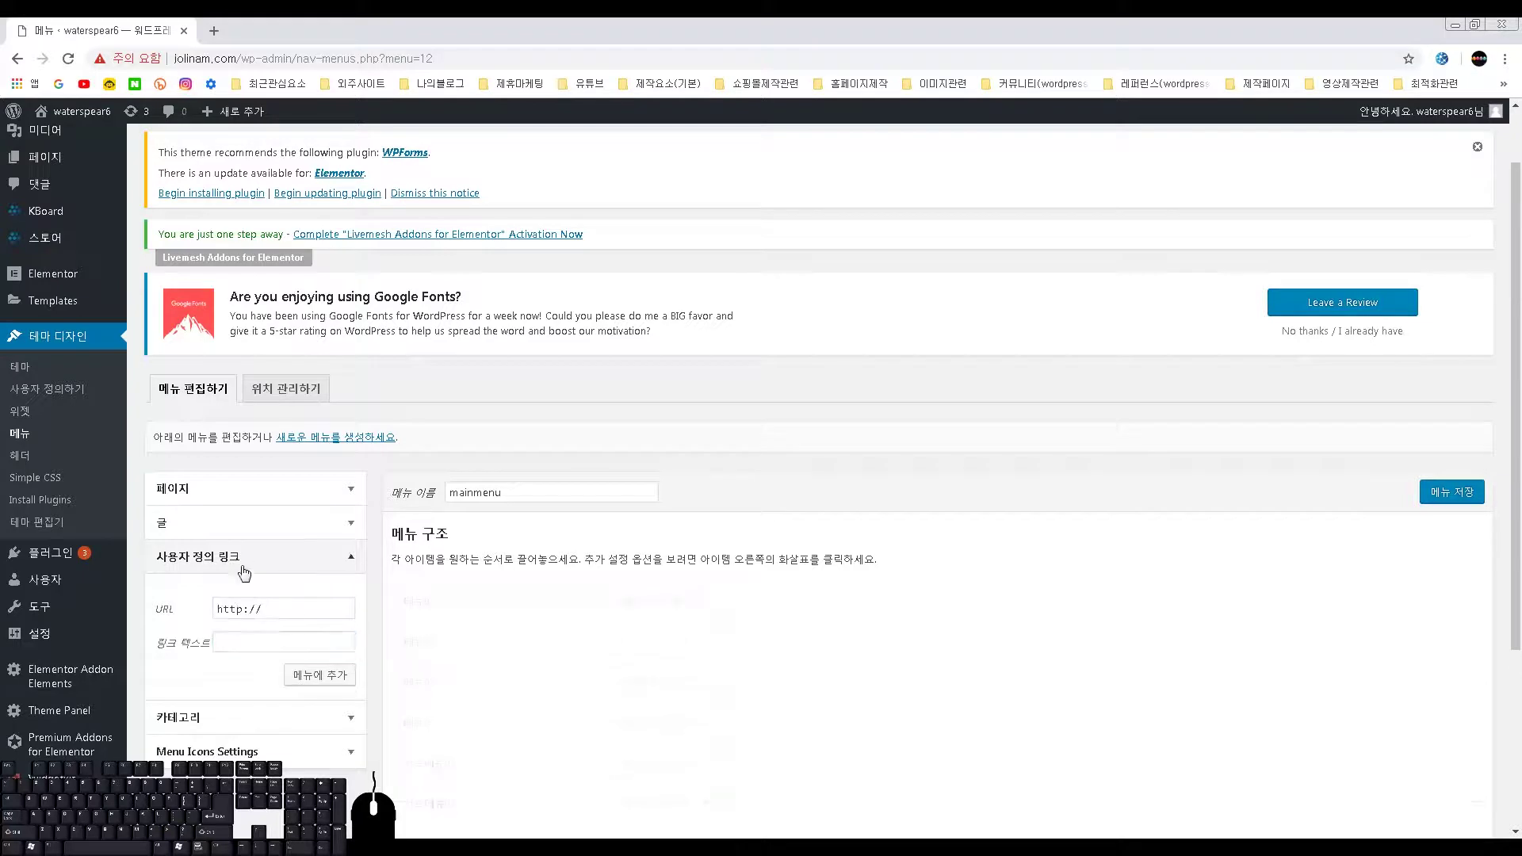
- Nest 서브메뉴01 and 서브메뉴02 as sub-items beneath 메뉴01 in the menu structure
scroll(885, 682, "down", 1)
left_click_drag(420, 676, 449, 555)
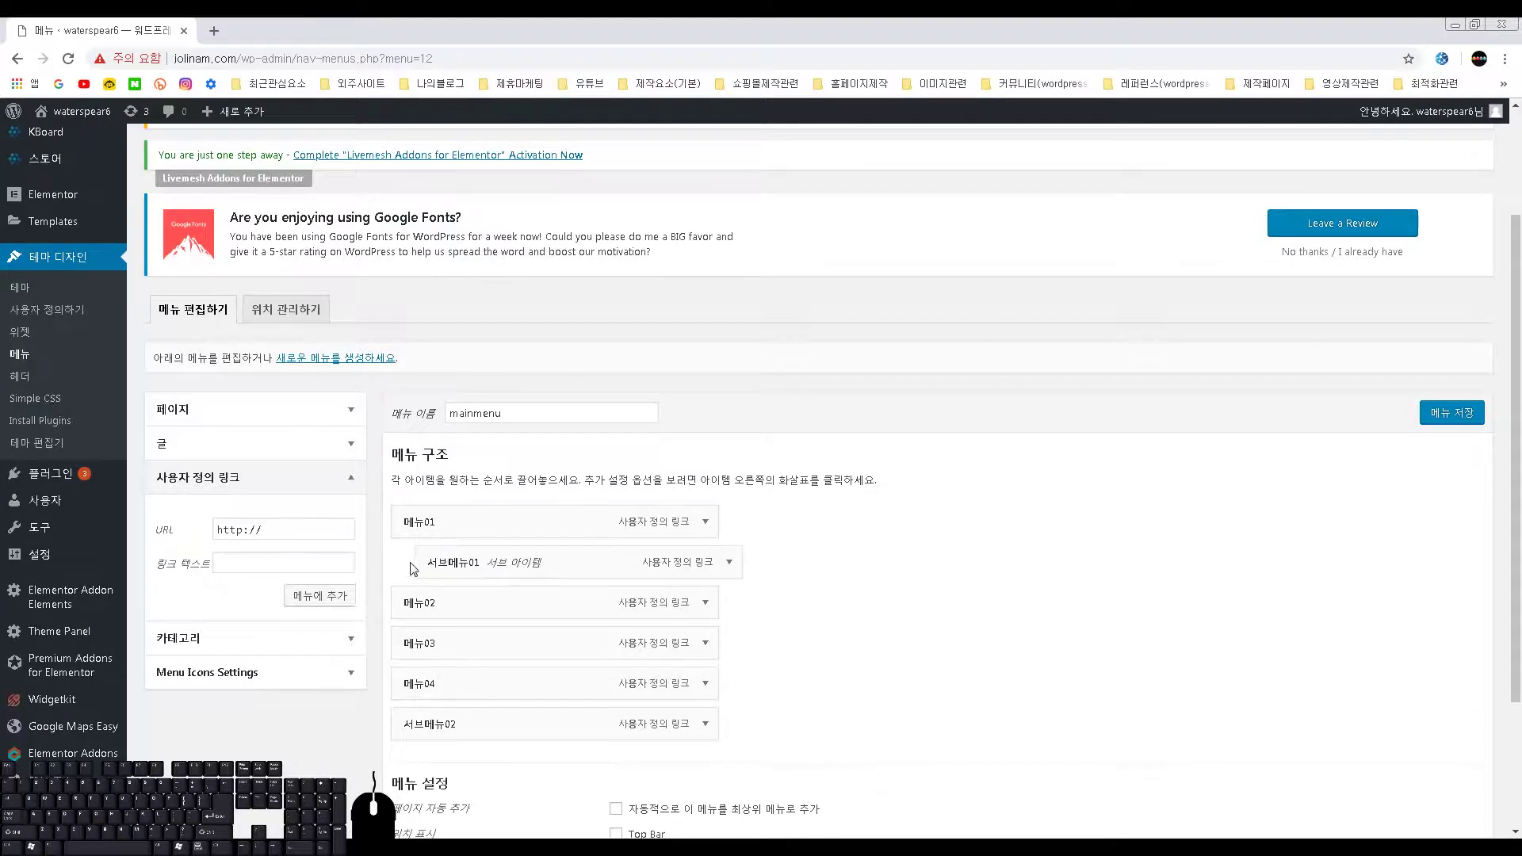
left_click(447, 729)
left_click_drag(449, 728, 477, 603)
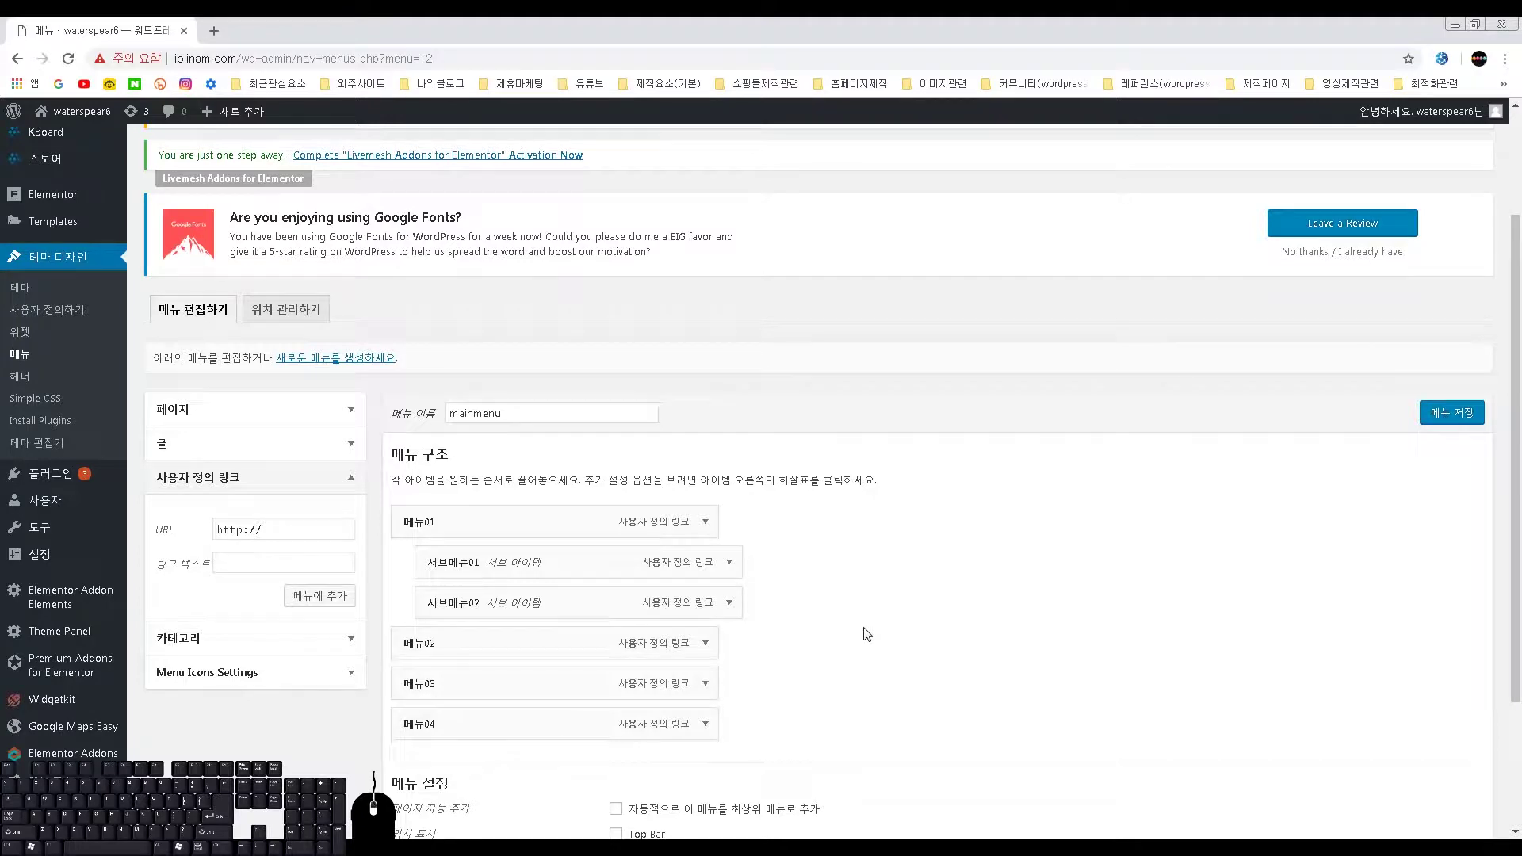
key("ctrl+1")
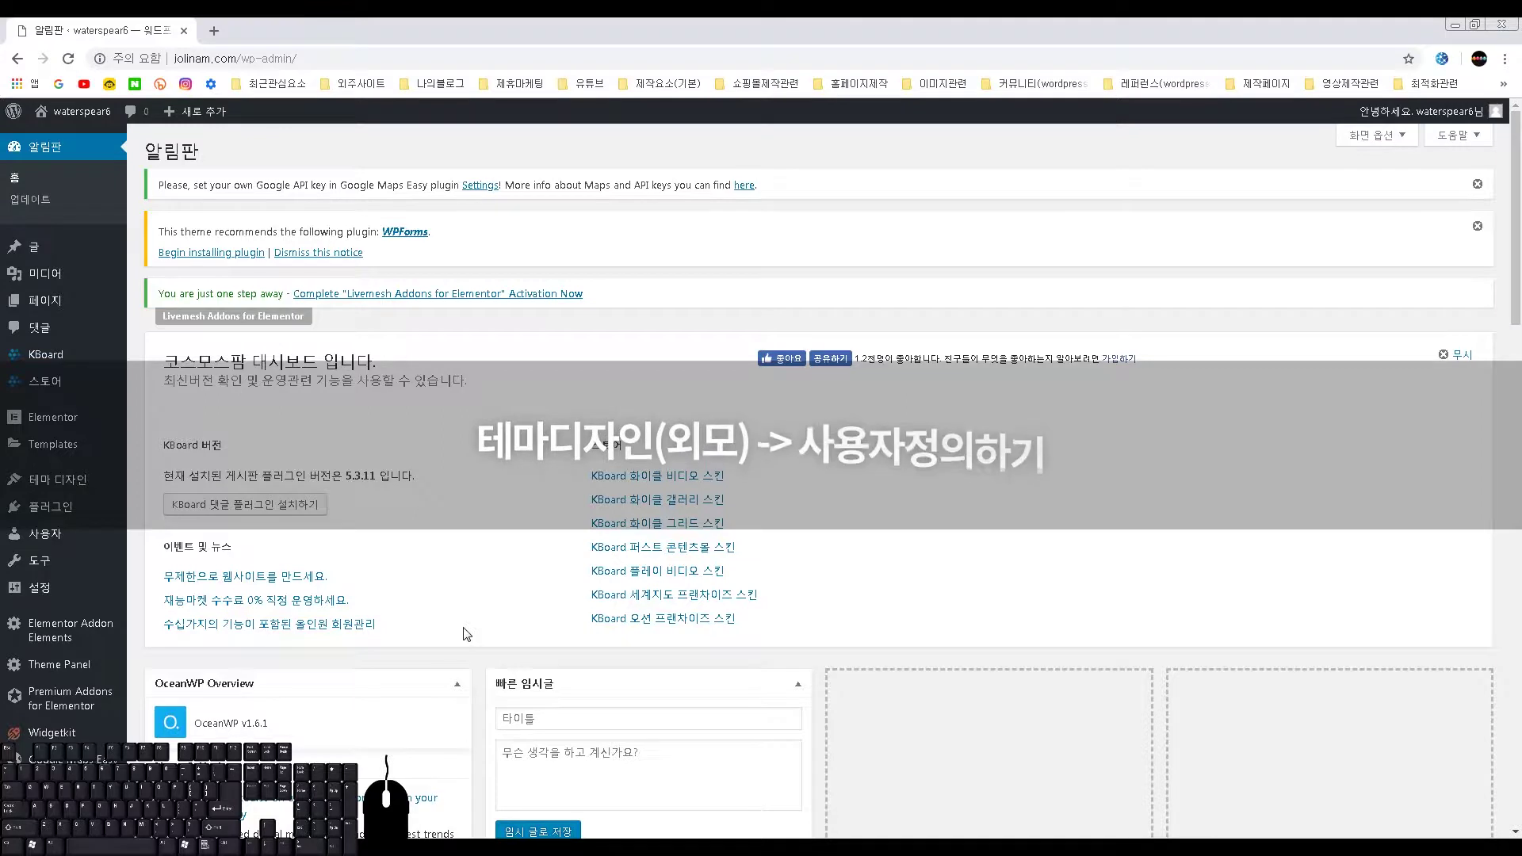
- Go from the dashboard to the site's main page and open its theme customizer
mouse_move(43, 494)
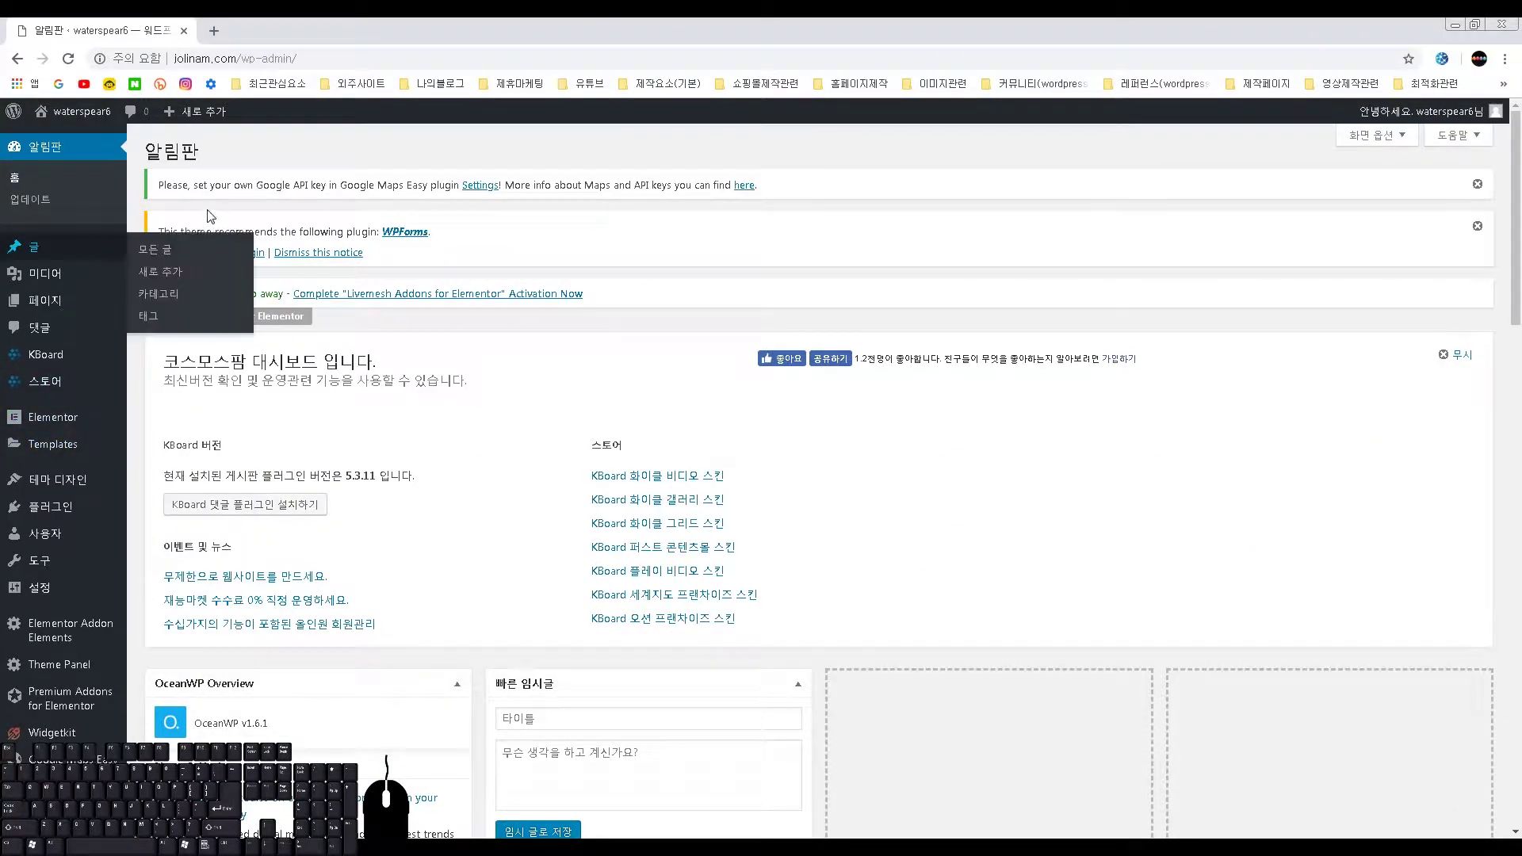
mouse_move(81, 119)
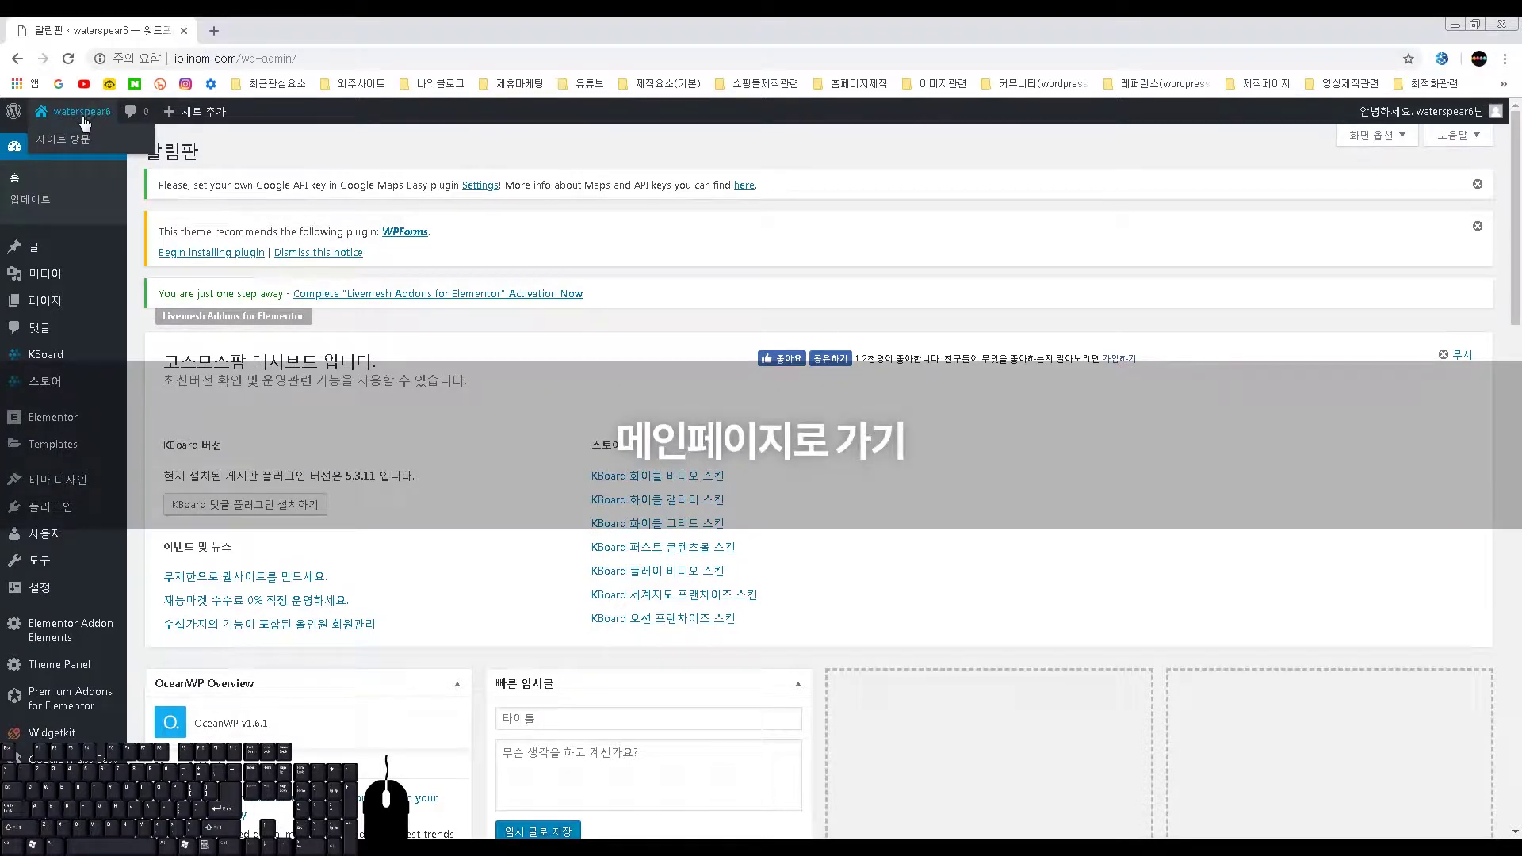
left_click(83, 118)
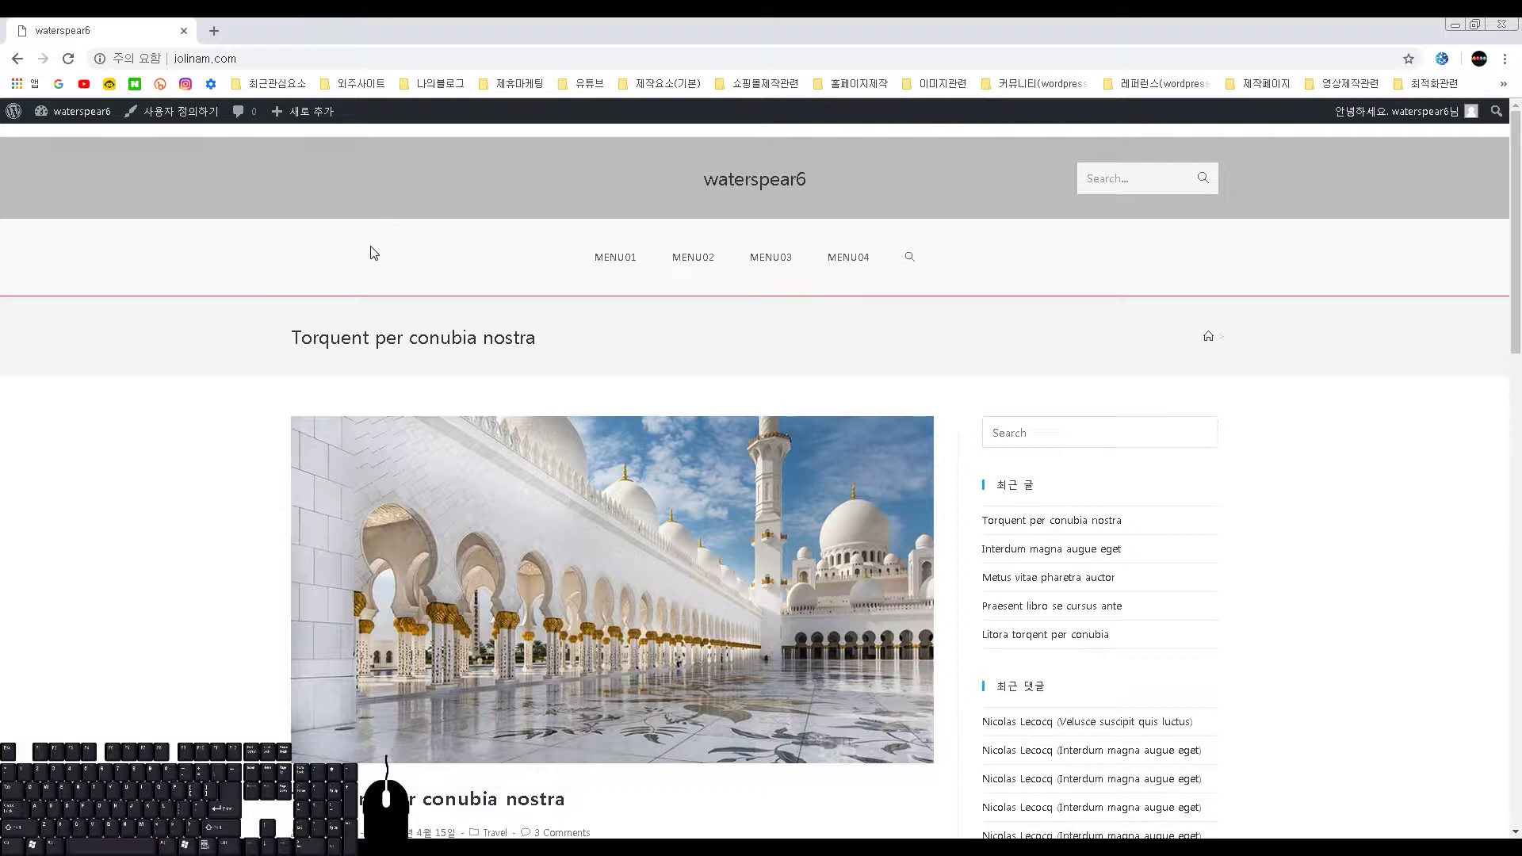
left_click_drag(282, 339, 659, 367)
left_click(296, 362)
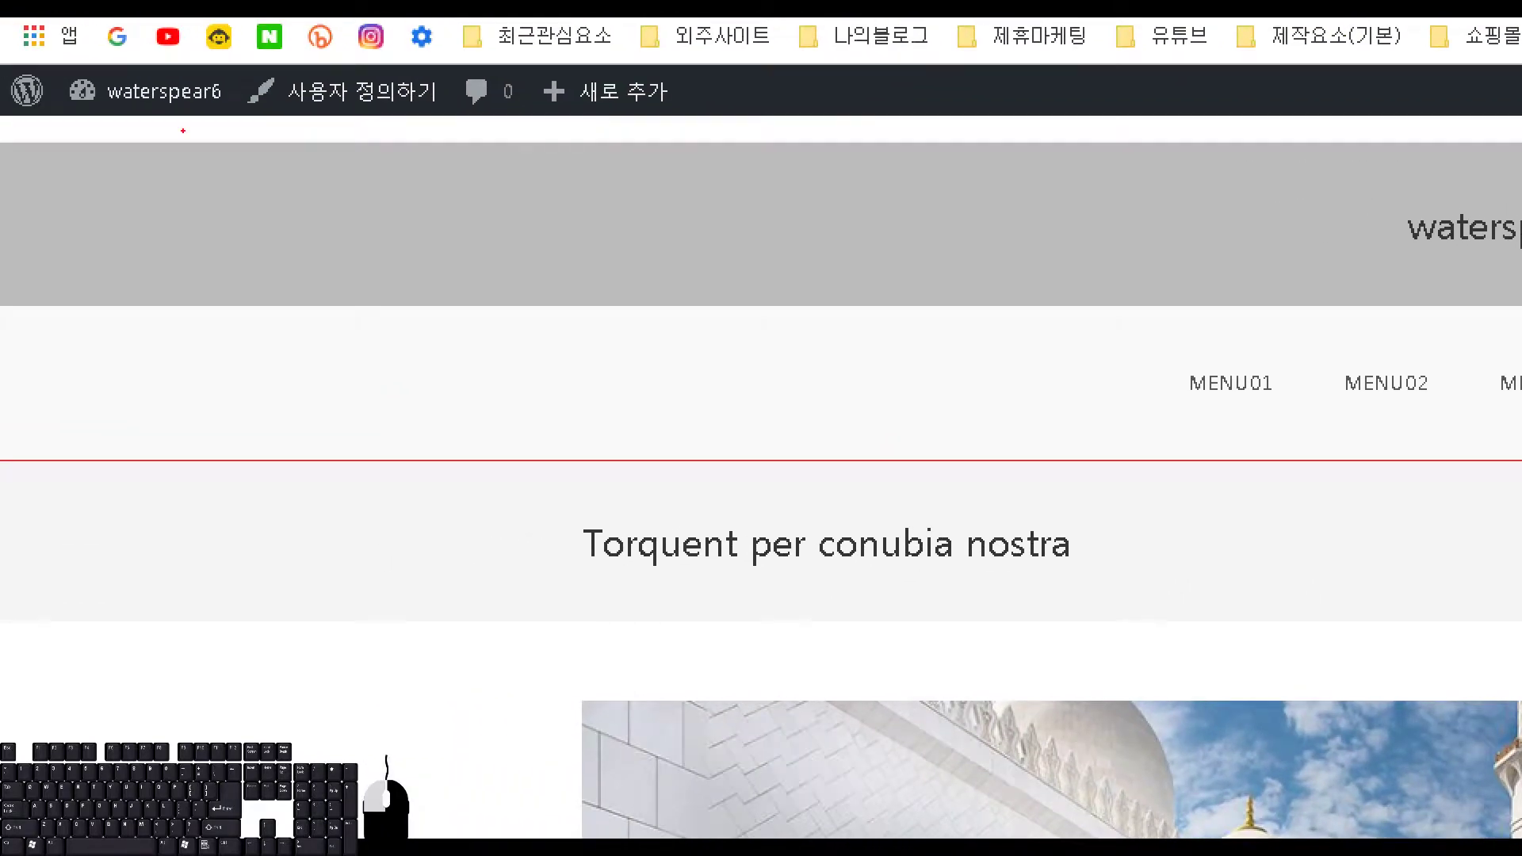
mouse_move(237, 68)
left_mouse_down()
mouse_move(421, 125)
mouse_move(447, 117)
left_mouse_up()
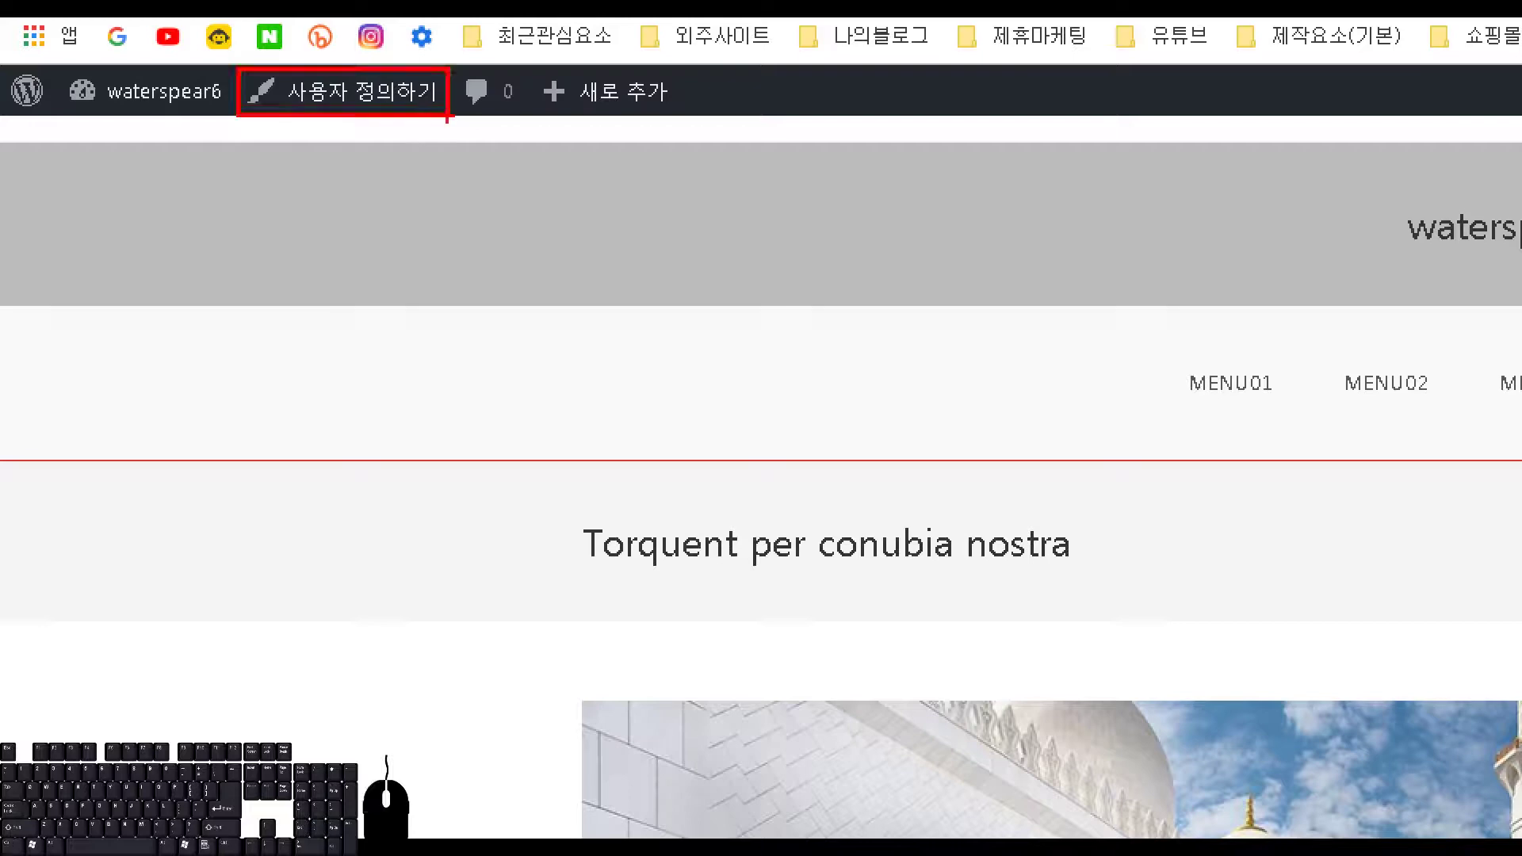
key("Escape")
left_click(156, 117)
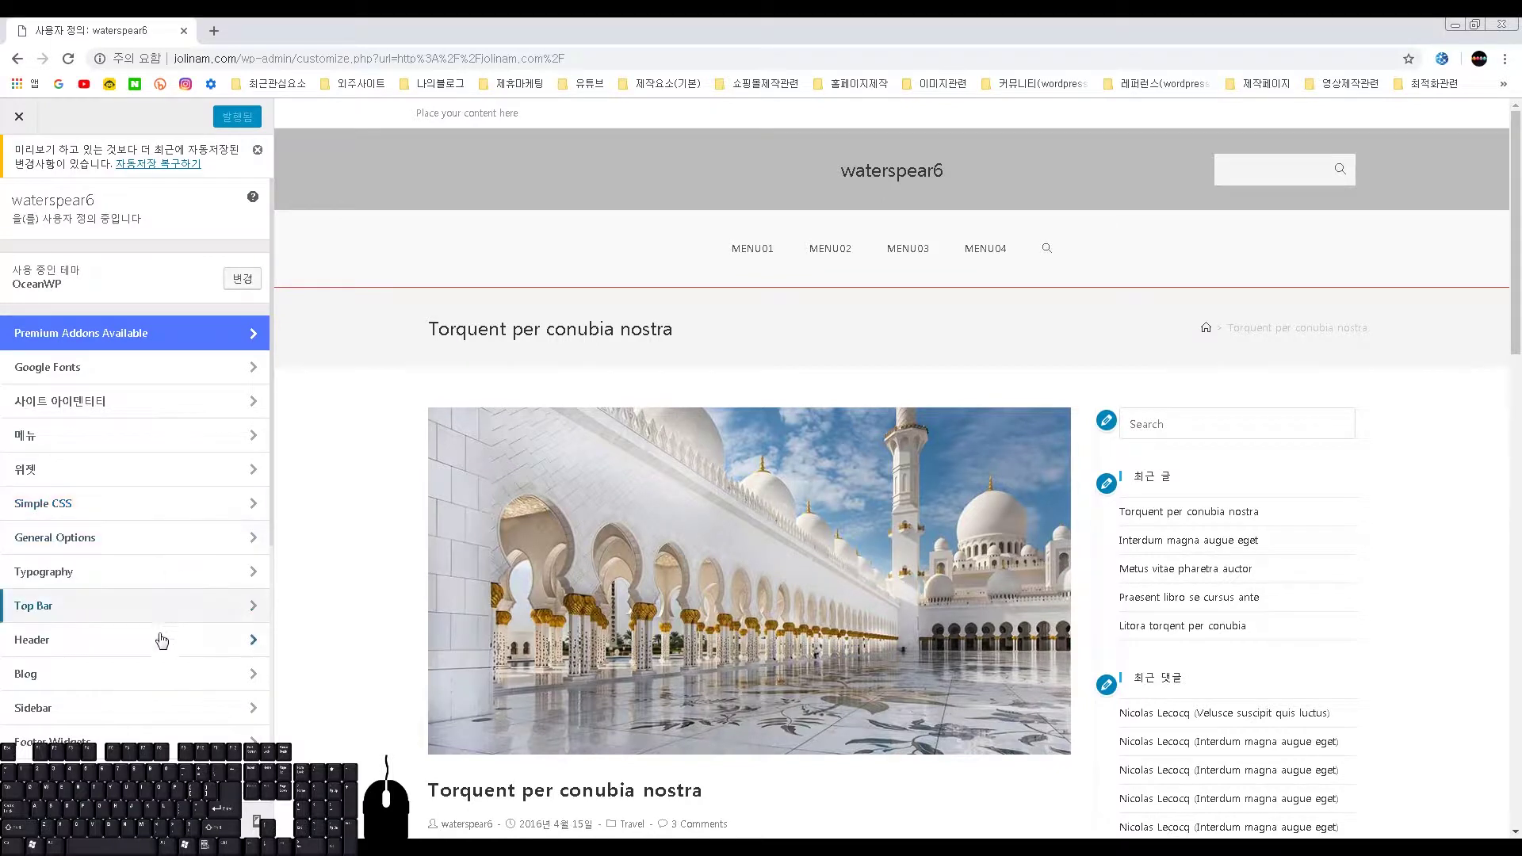
- Open the General settings of the Header section in the customizer
key("ctrl+1")
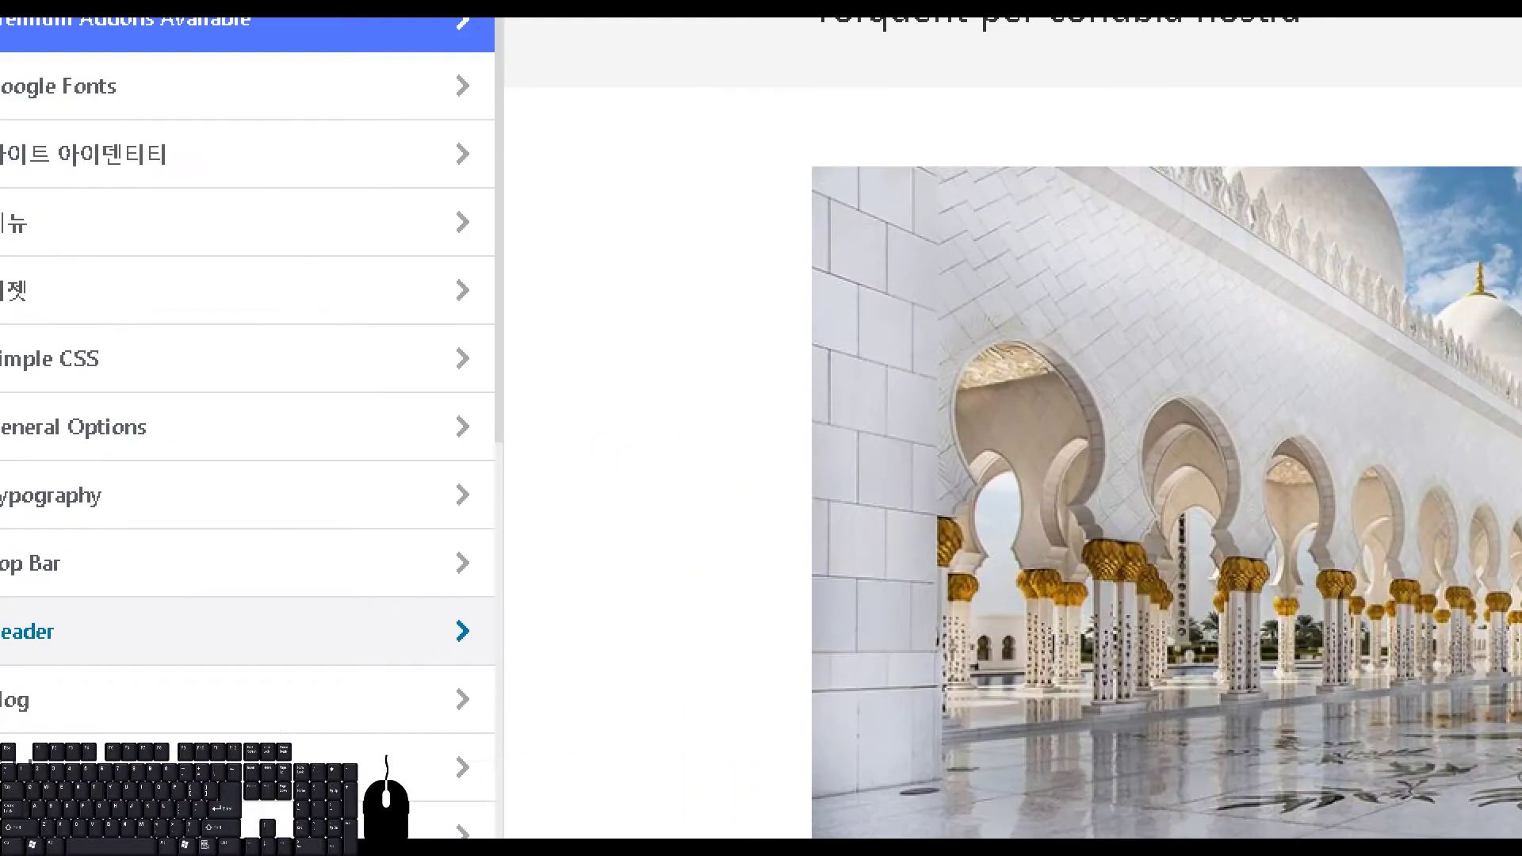
left_click(12, 628)
left_click_drag(4, 601, 474, 665)
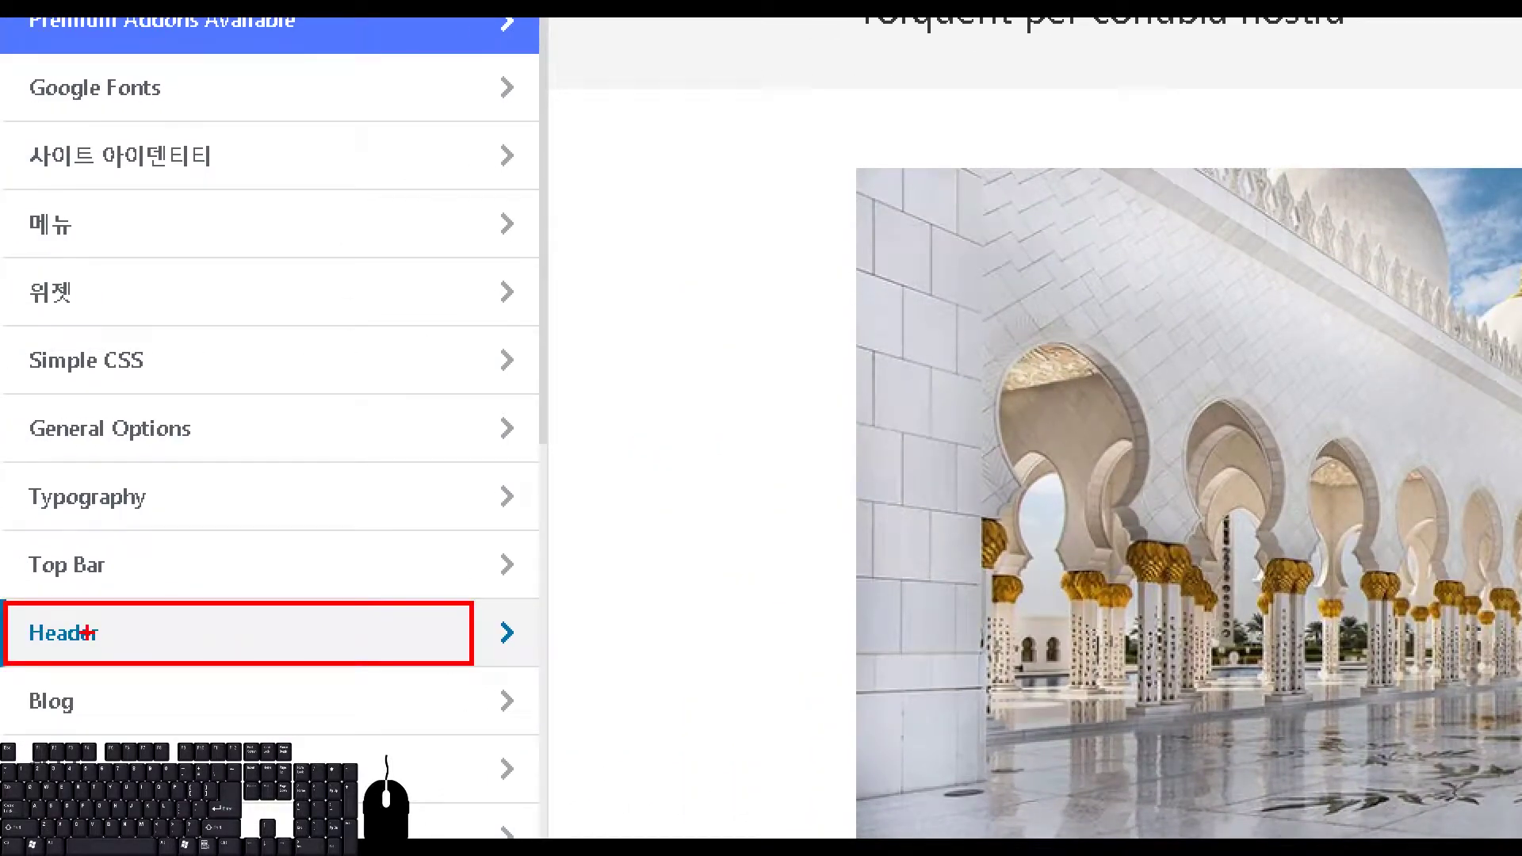
key("Escape")
left_click(60, 645)
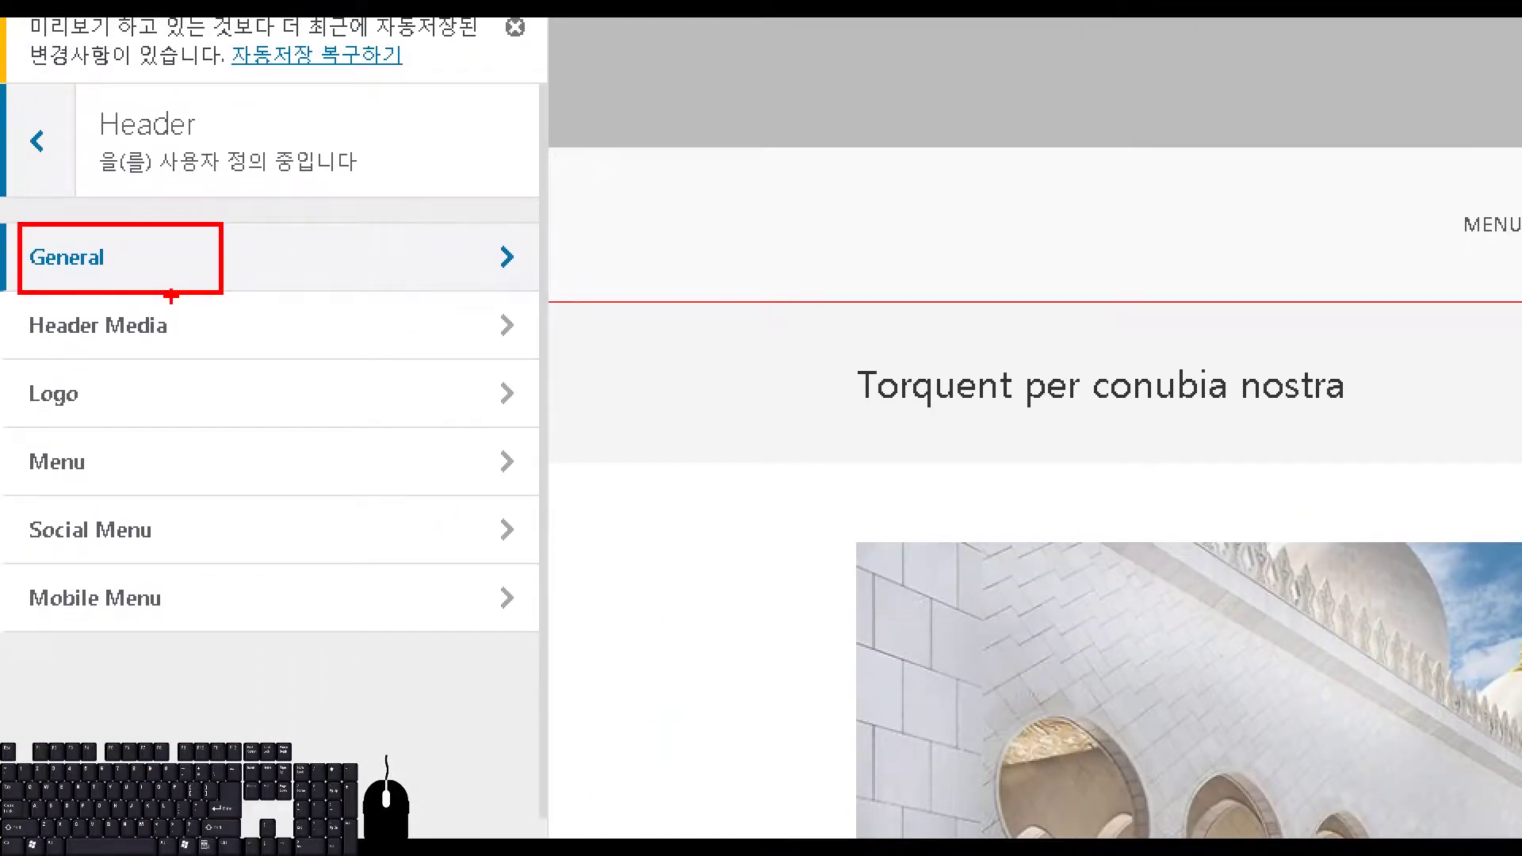
left_click(170, 290)
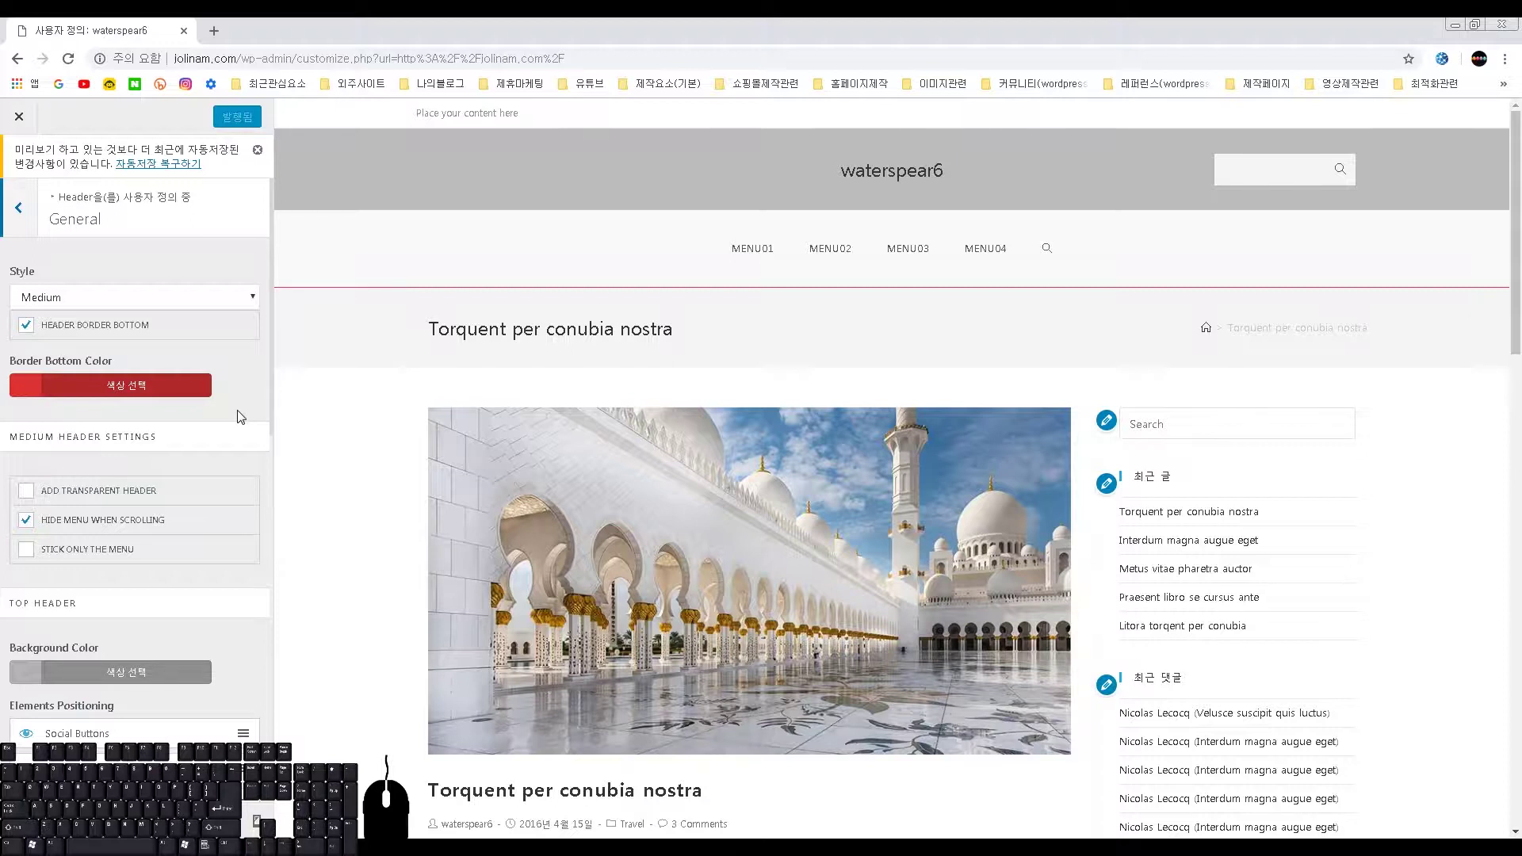
- Try the Minimal and Transparent header styles in the site preview
left_click(146, 305)
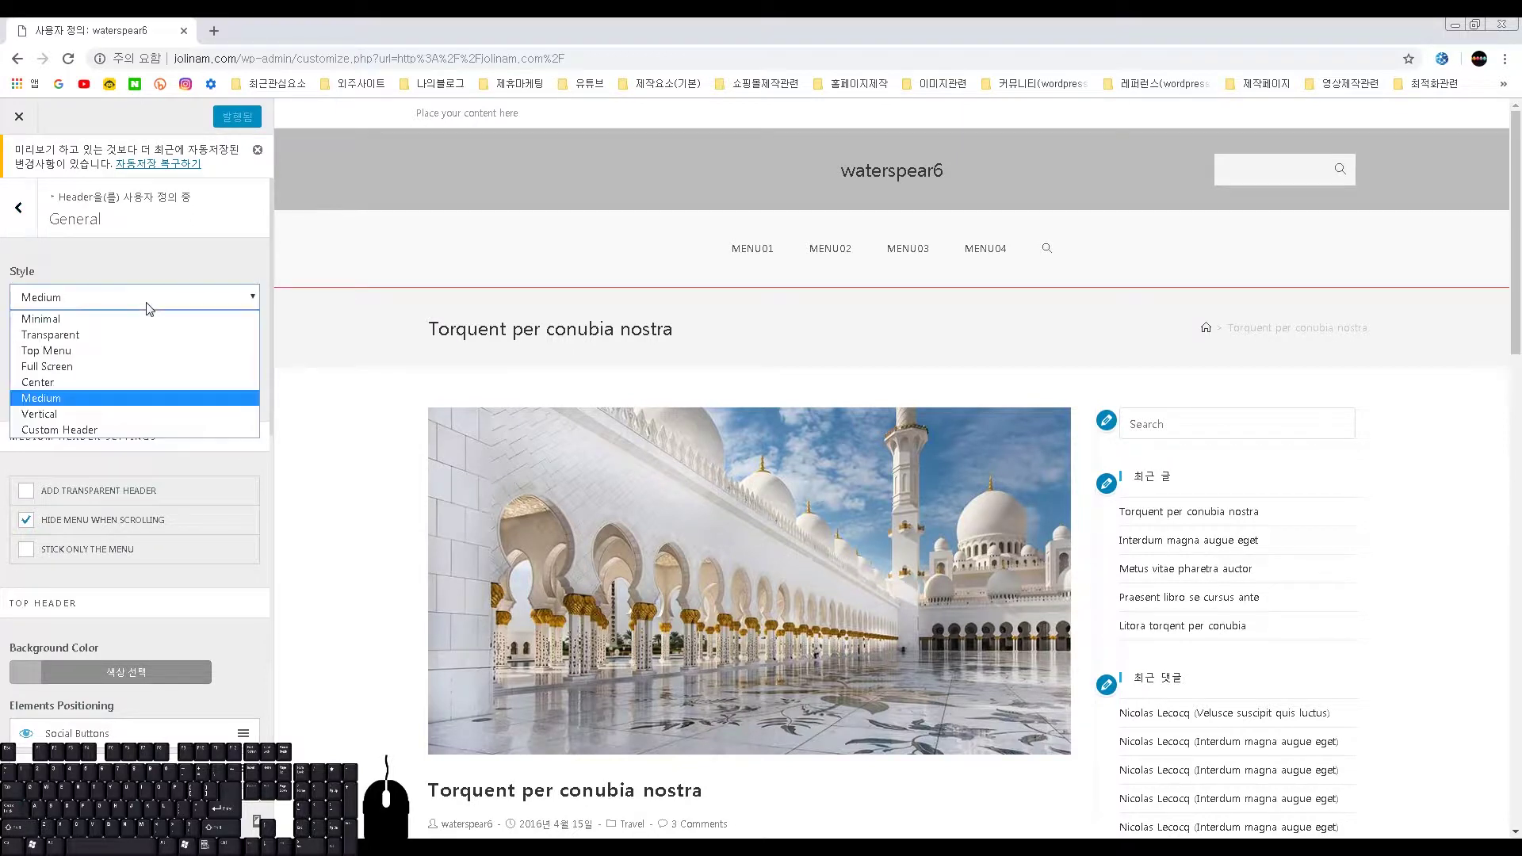
left_click(106, 326)
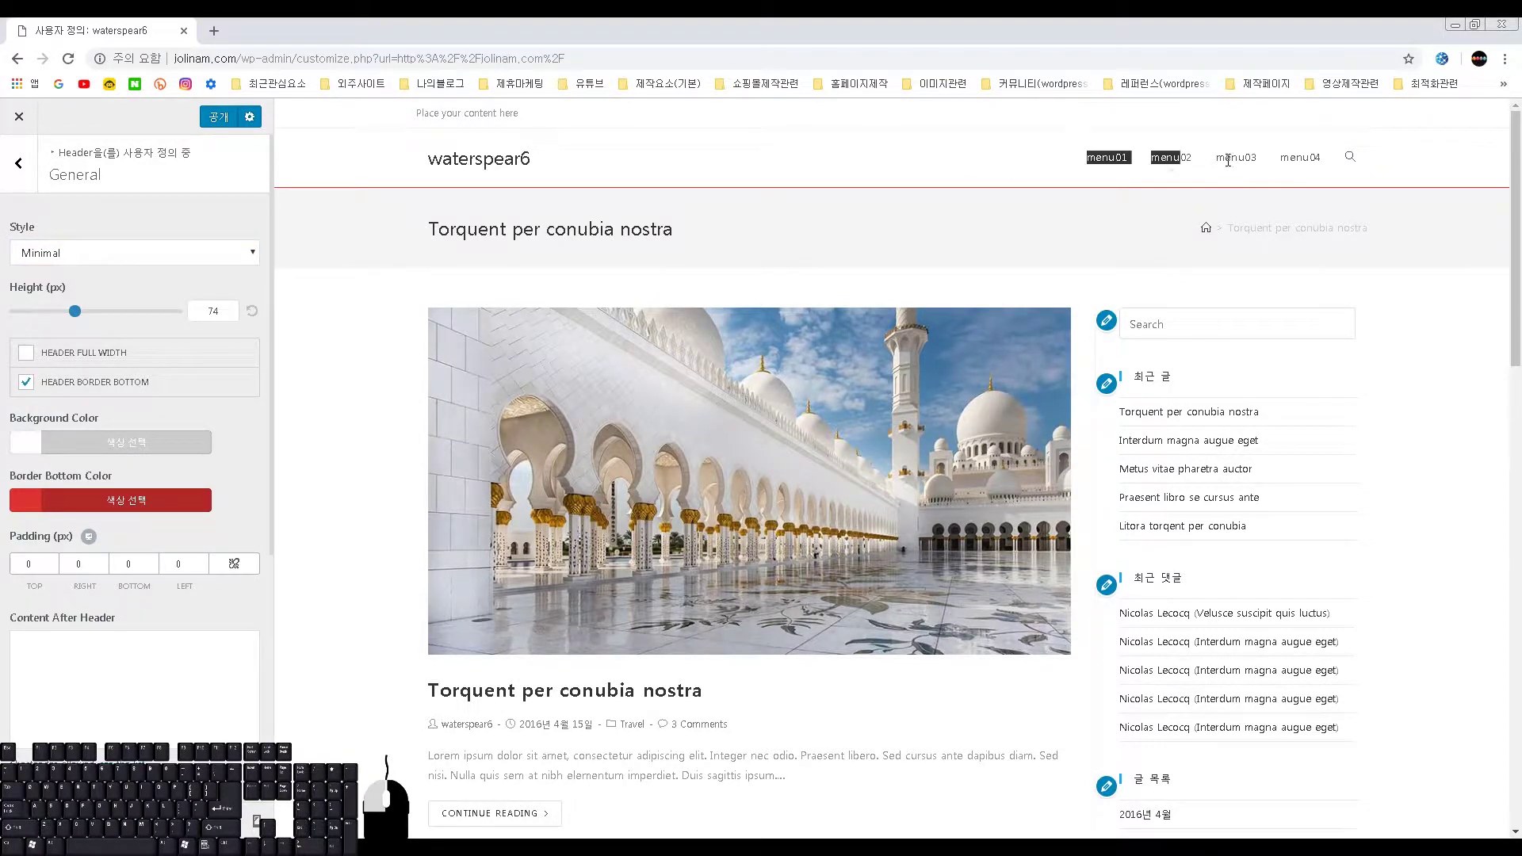
left_click(129, 255)
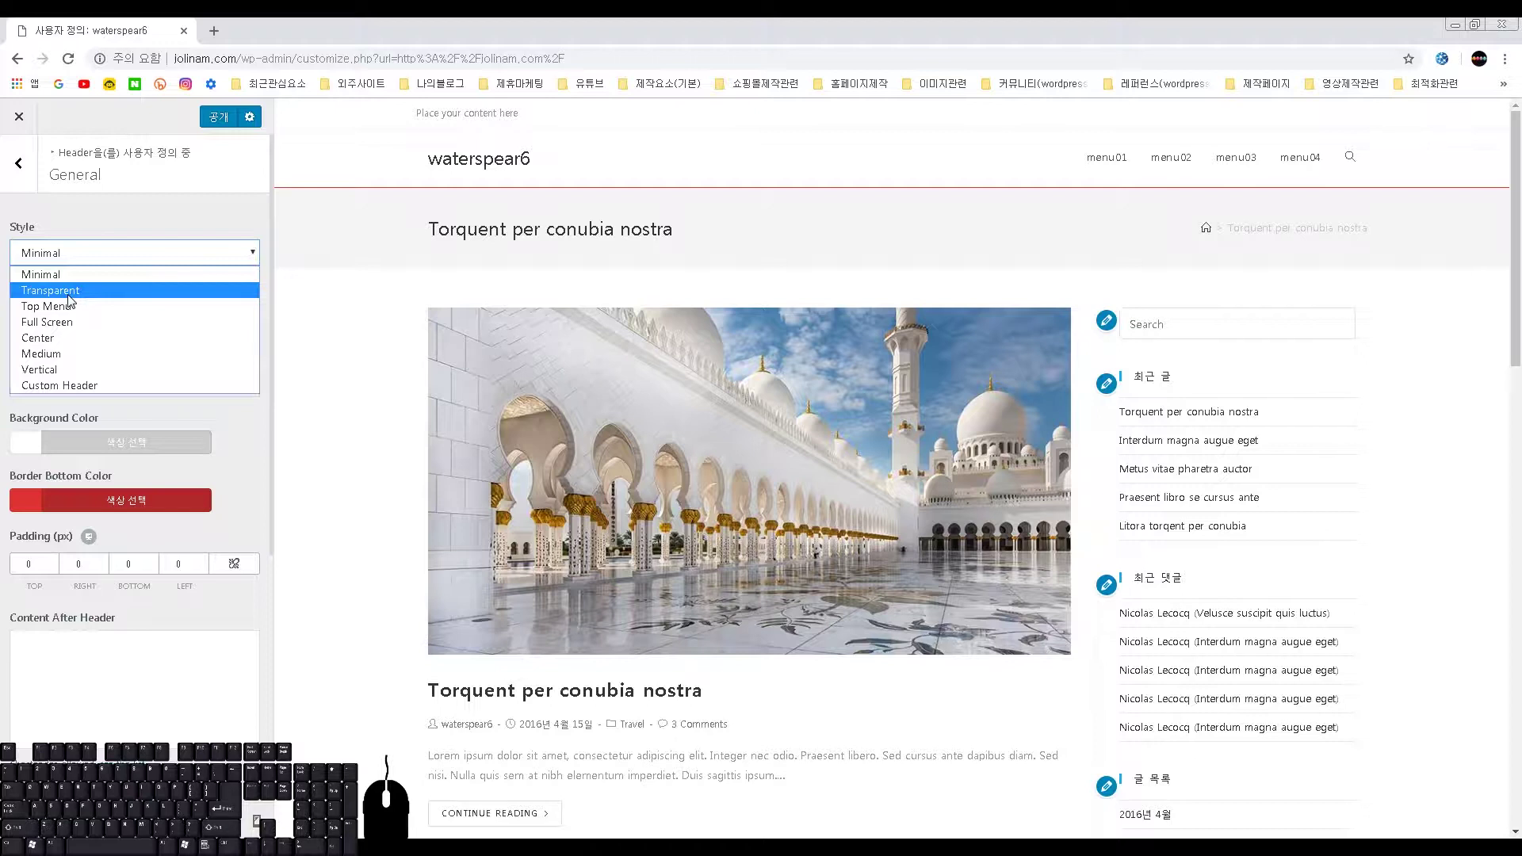
left_click(69, 293)
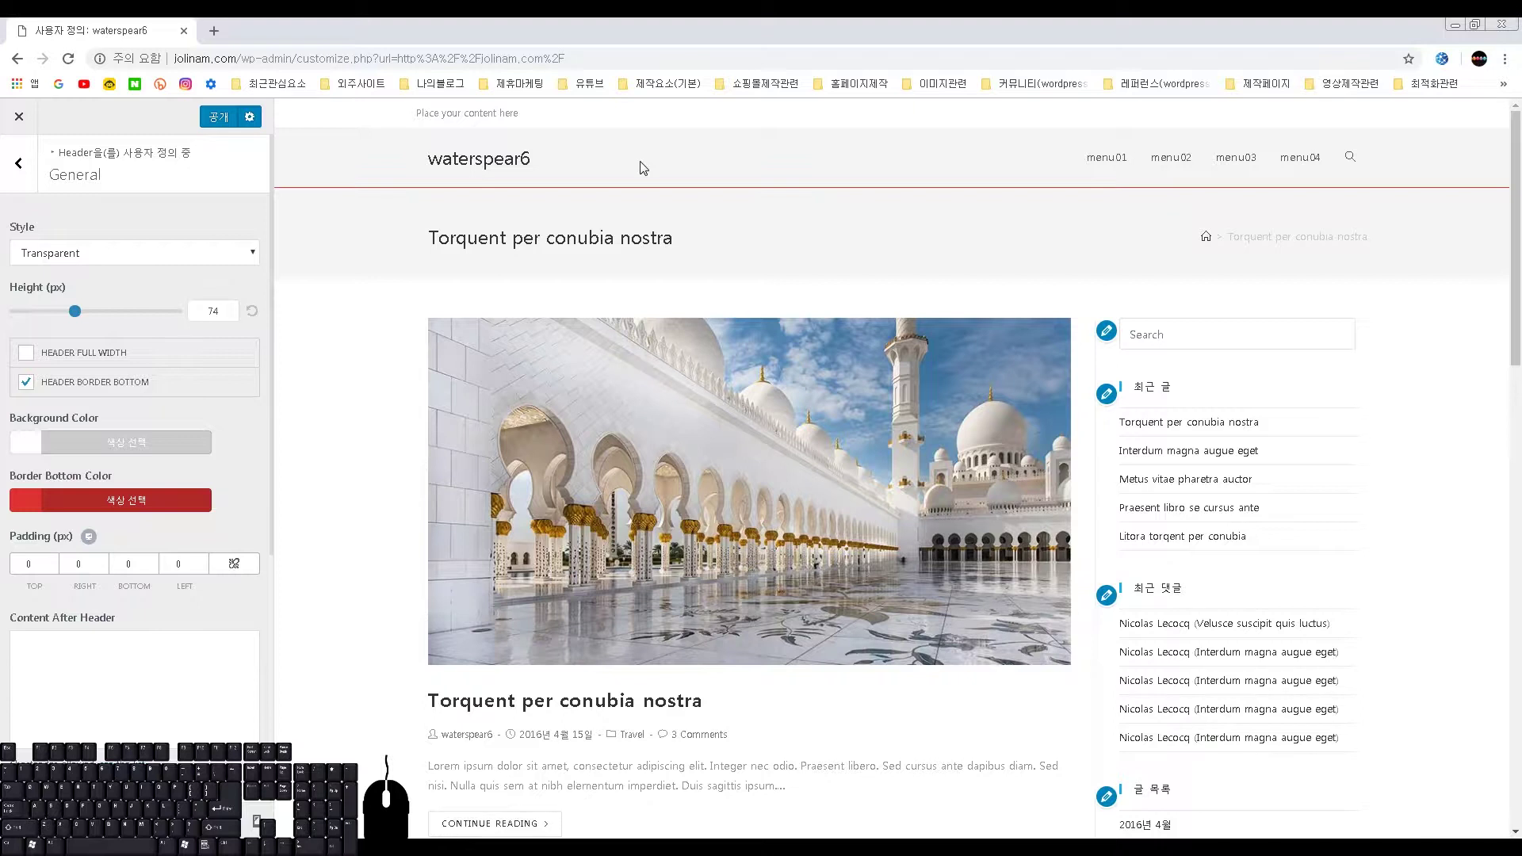
- Set the header style to Top Menu
left_click(248, 252)
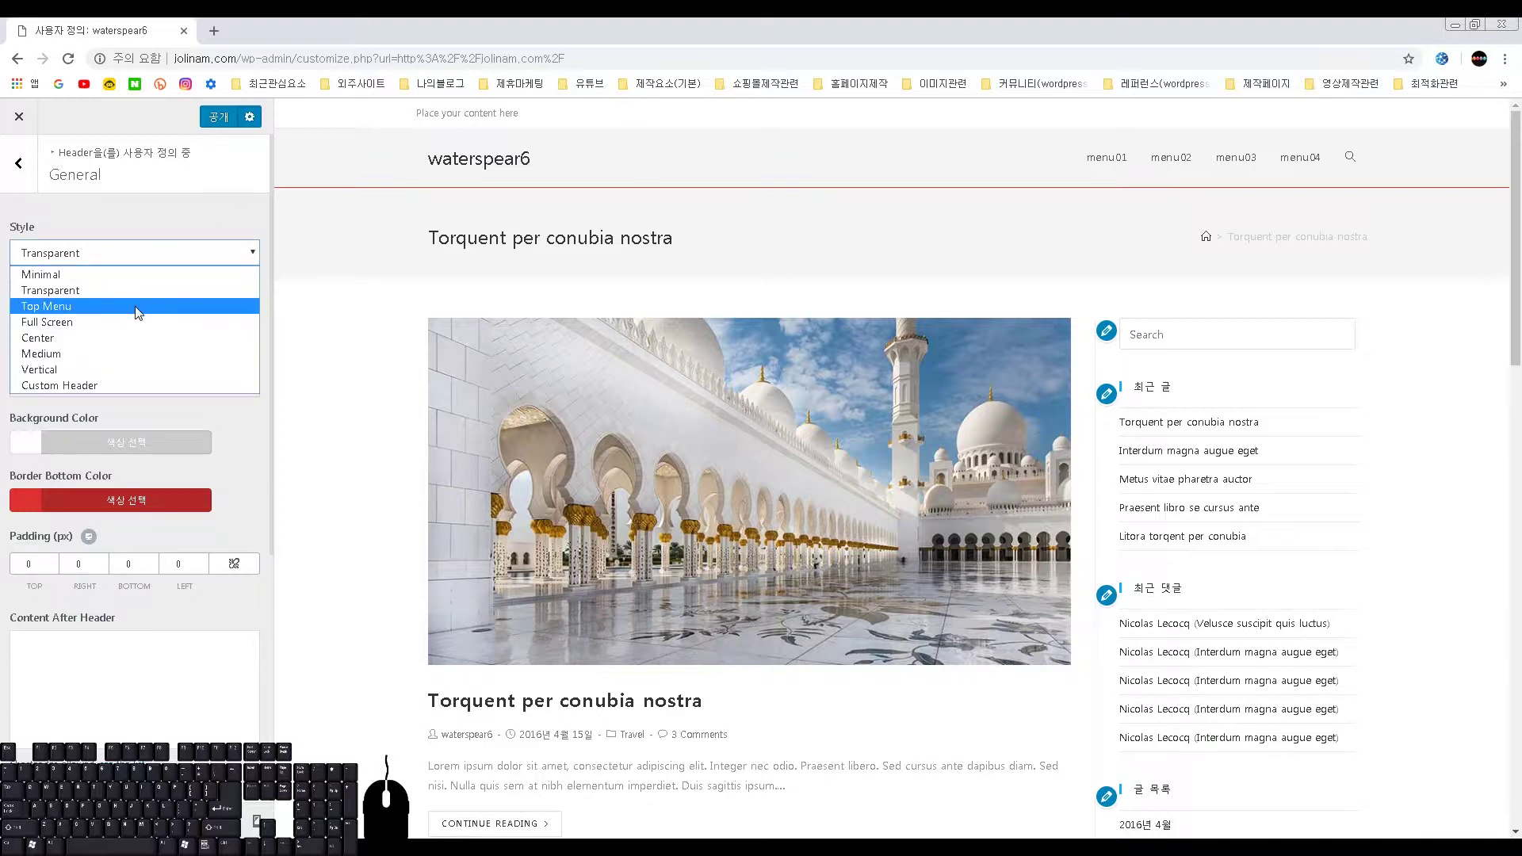
left_click(140, 308)
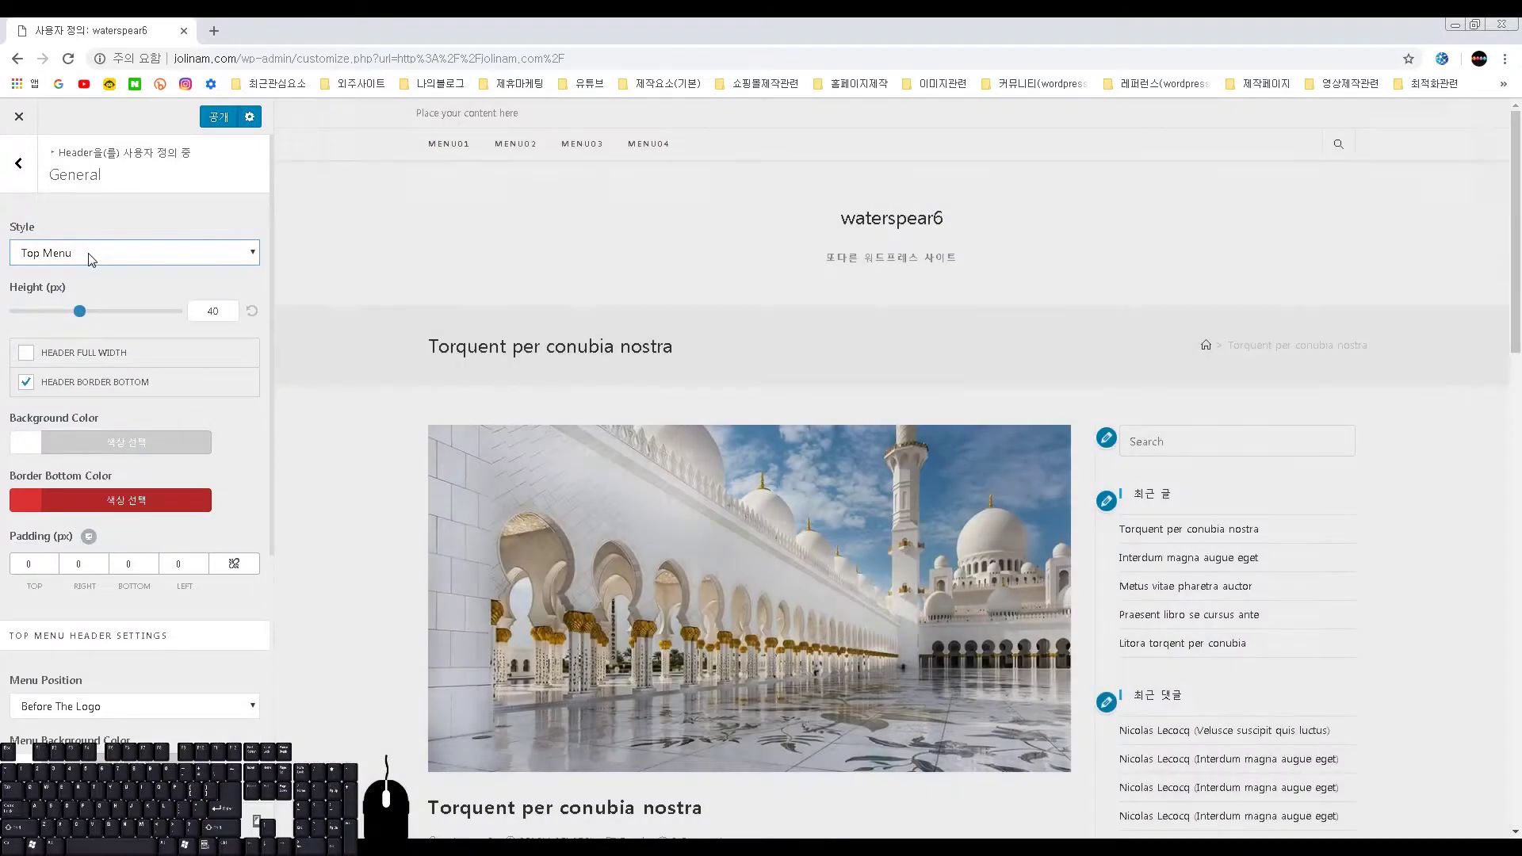
left_click(89, 255)
left_click(173, 216)
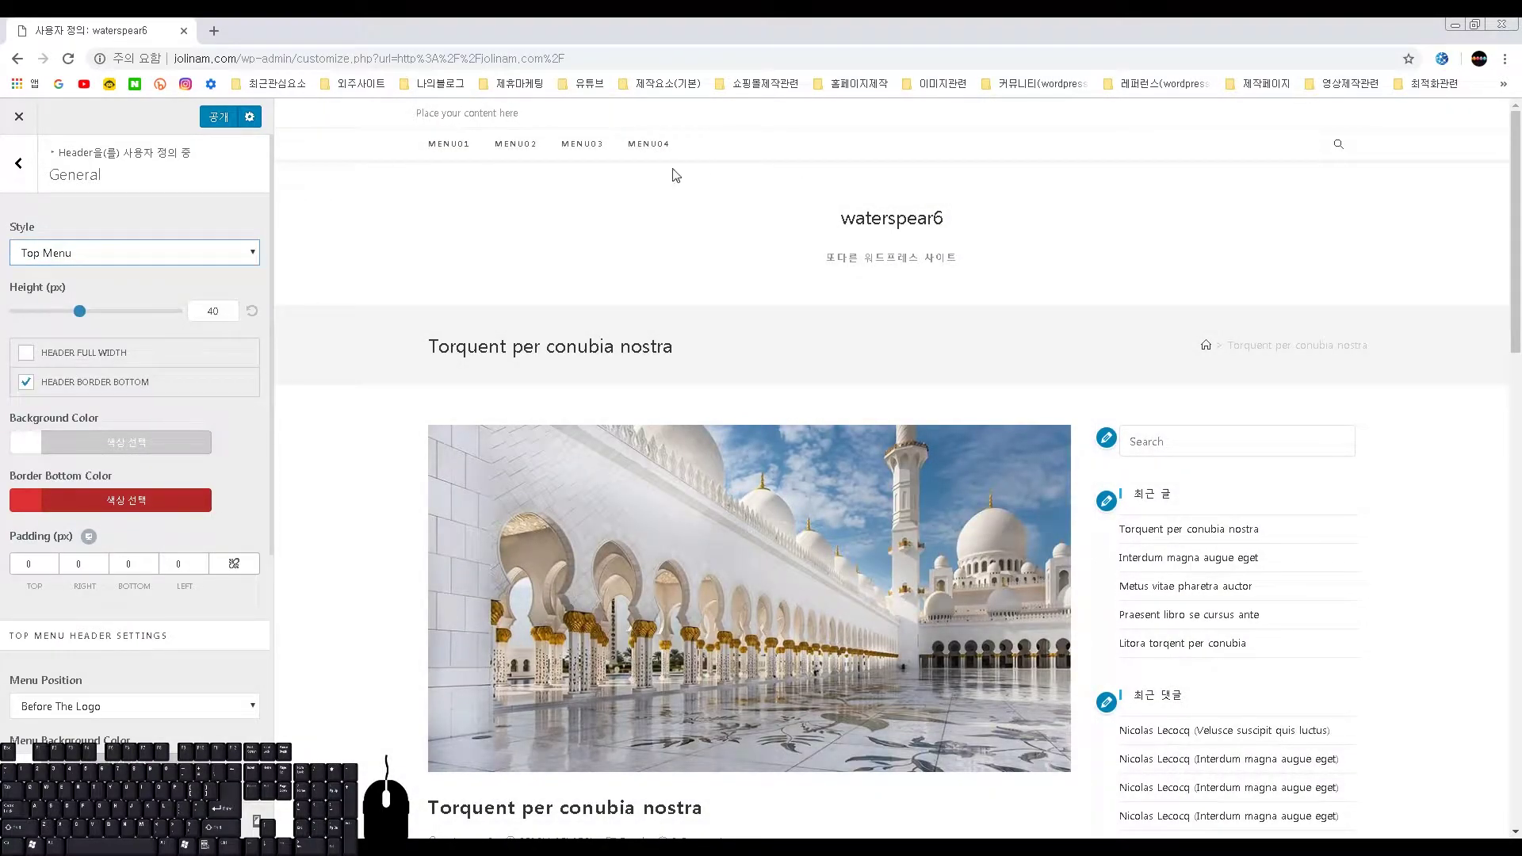
- Try the Full Screen header style and open and close its overlay menu in the site preview
left_click(120, 266)
left_click(81, 322)
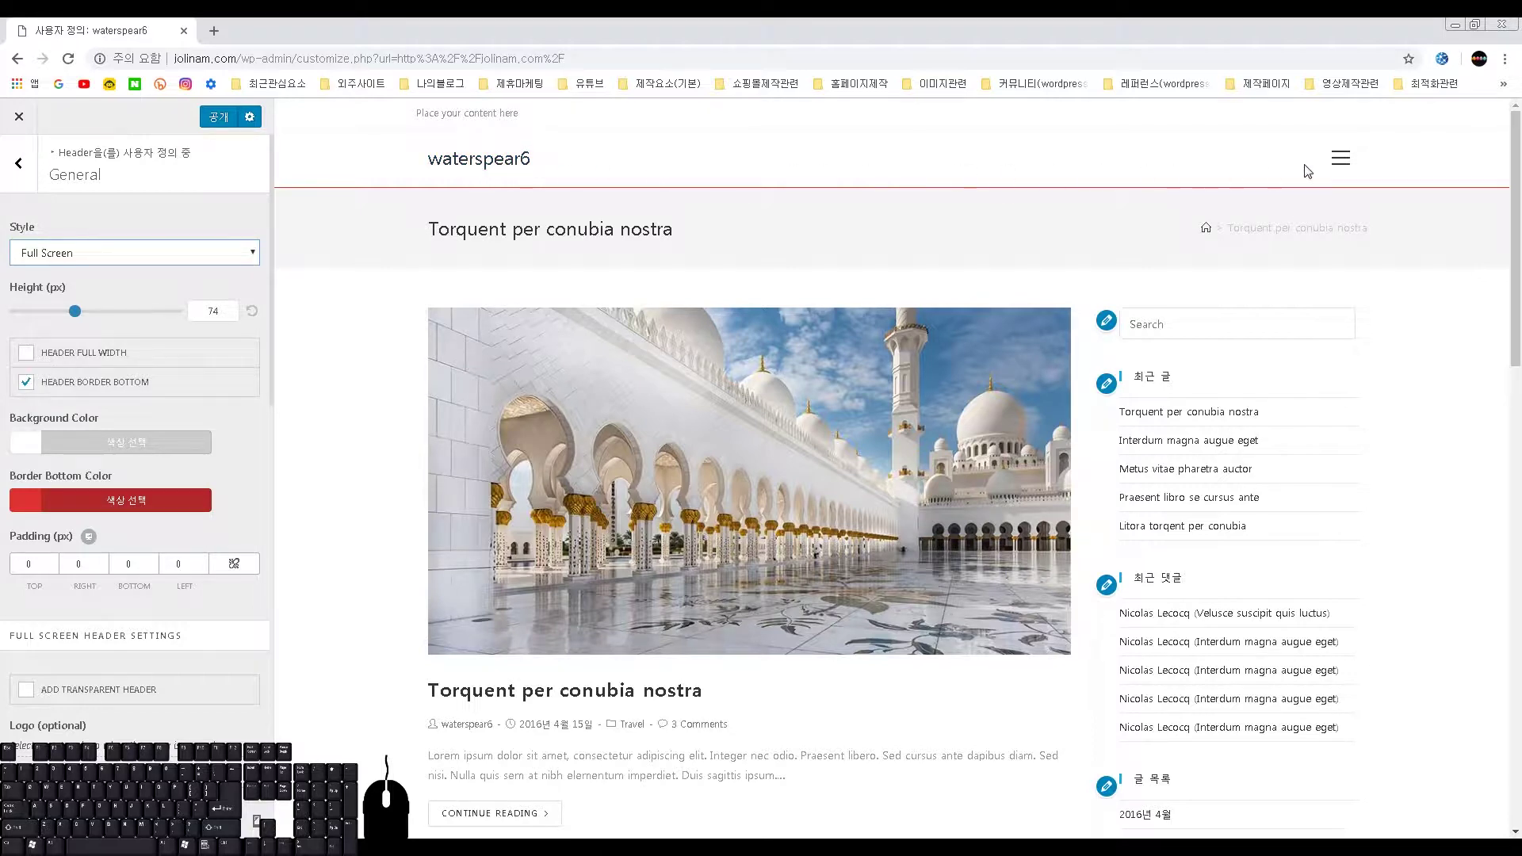
left_click(1340, 166)
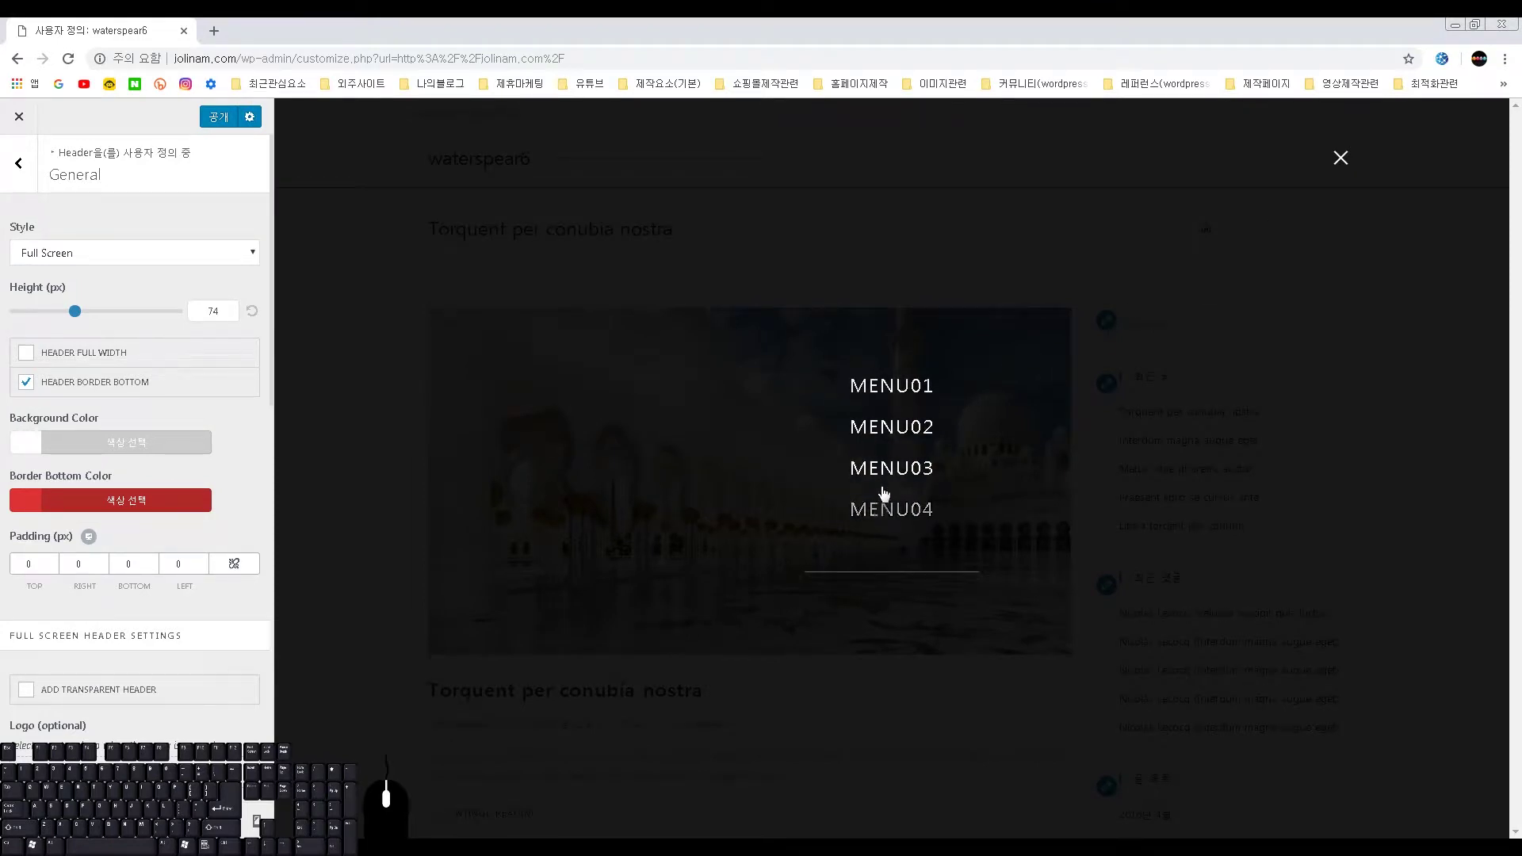
left_click(1335, 161)
- Try the Center, Medium and Vertical header styles in the site preview
left_click(164, 262)
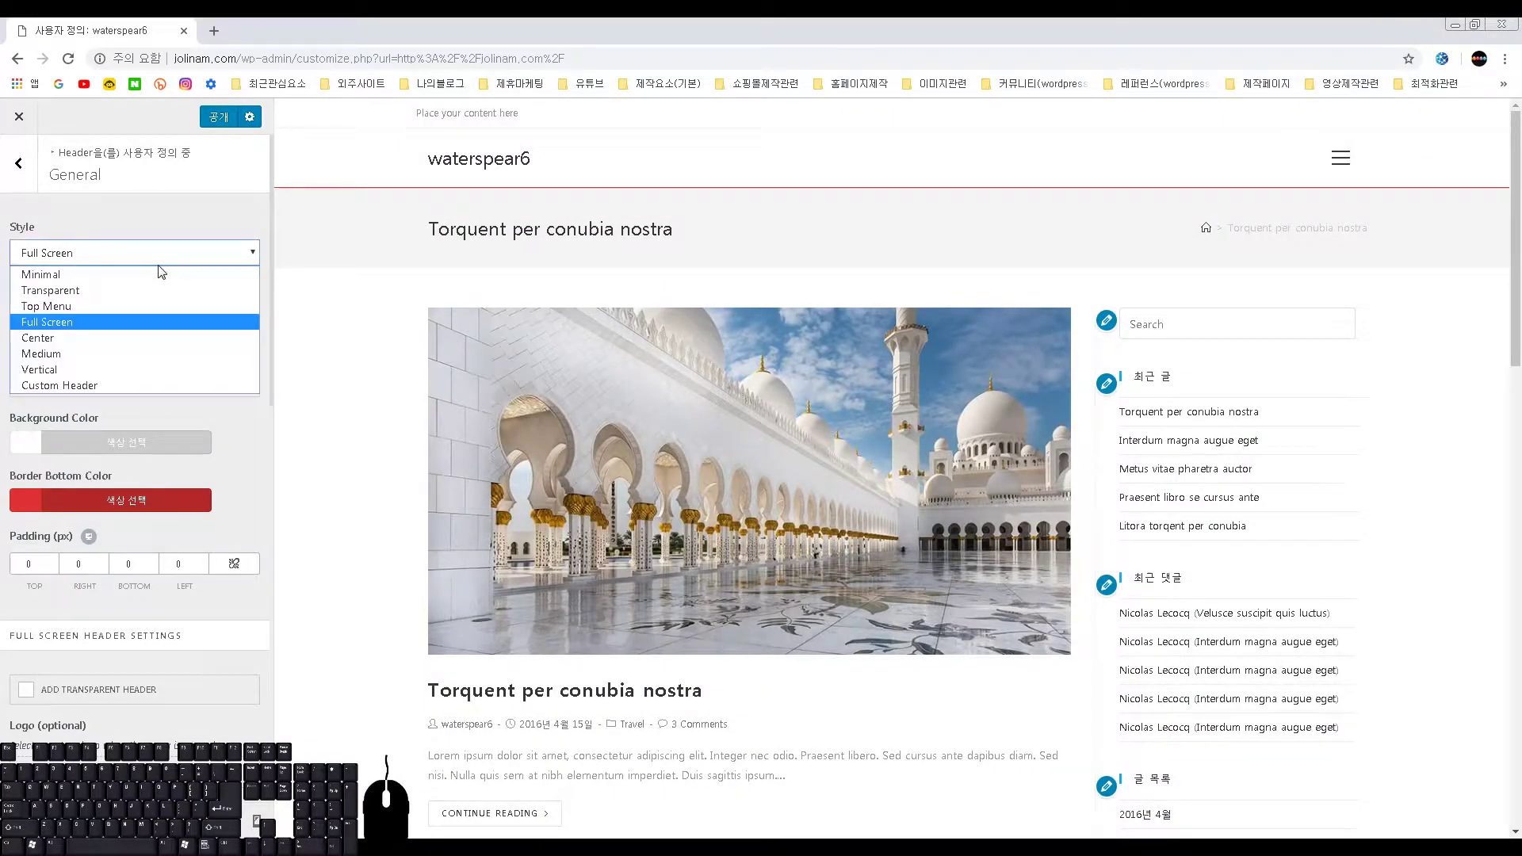
left_click(116, 339)
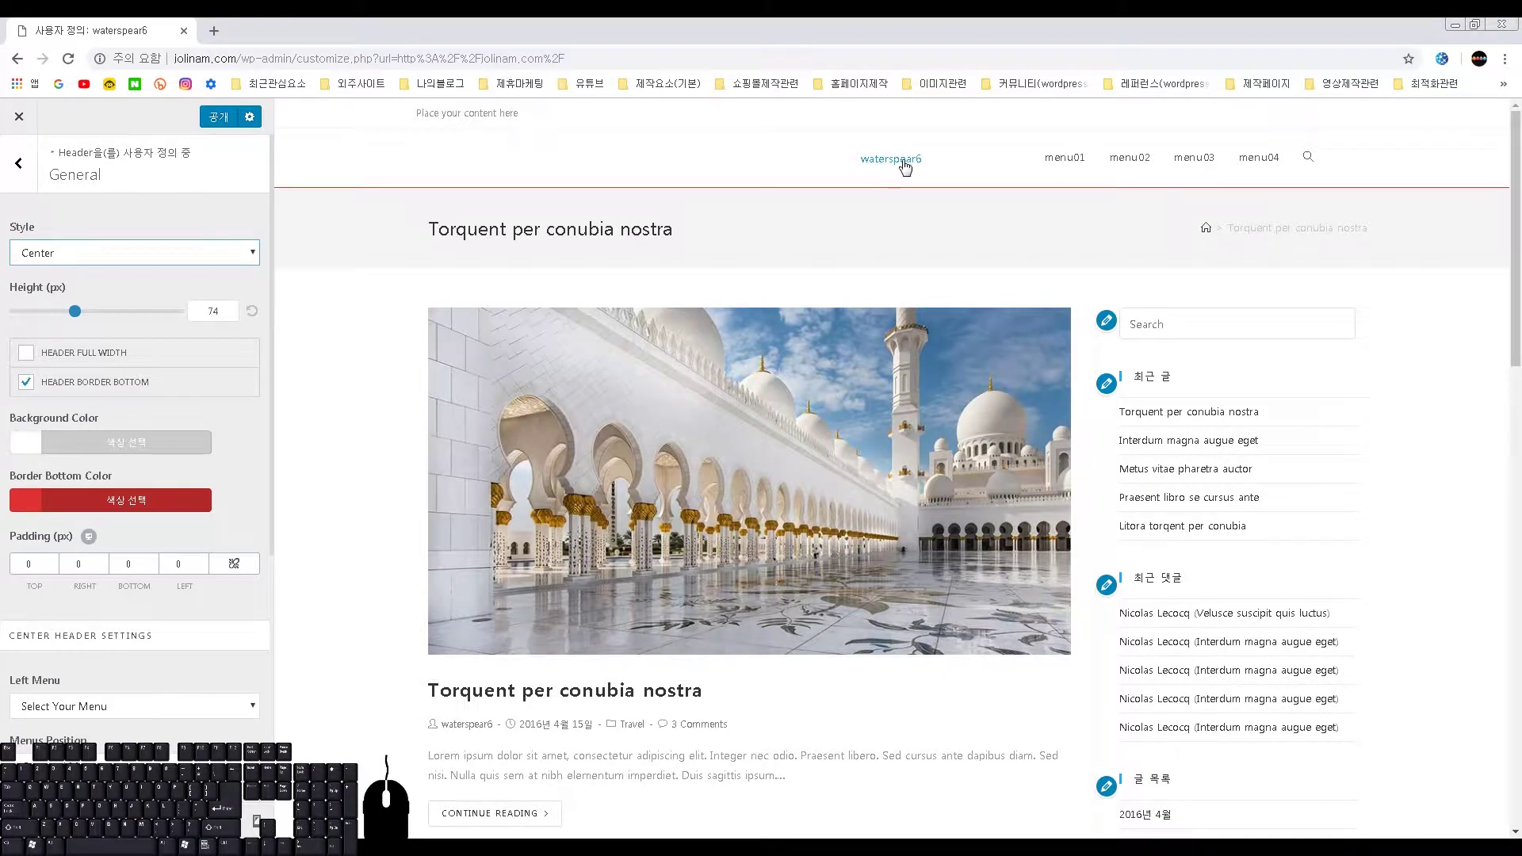
left_click(166, 262)
left_click(92, 355)
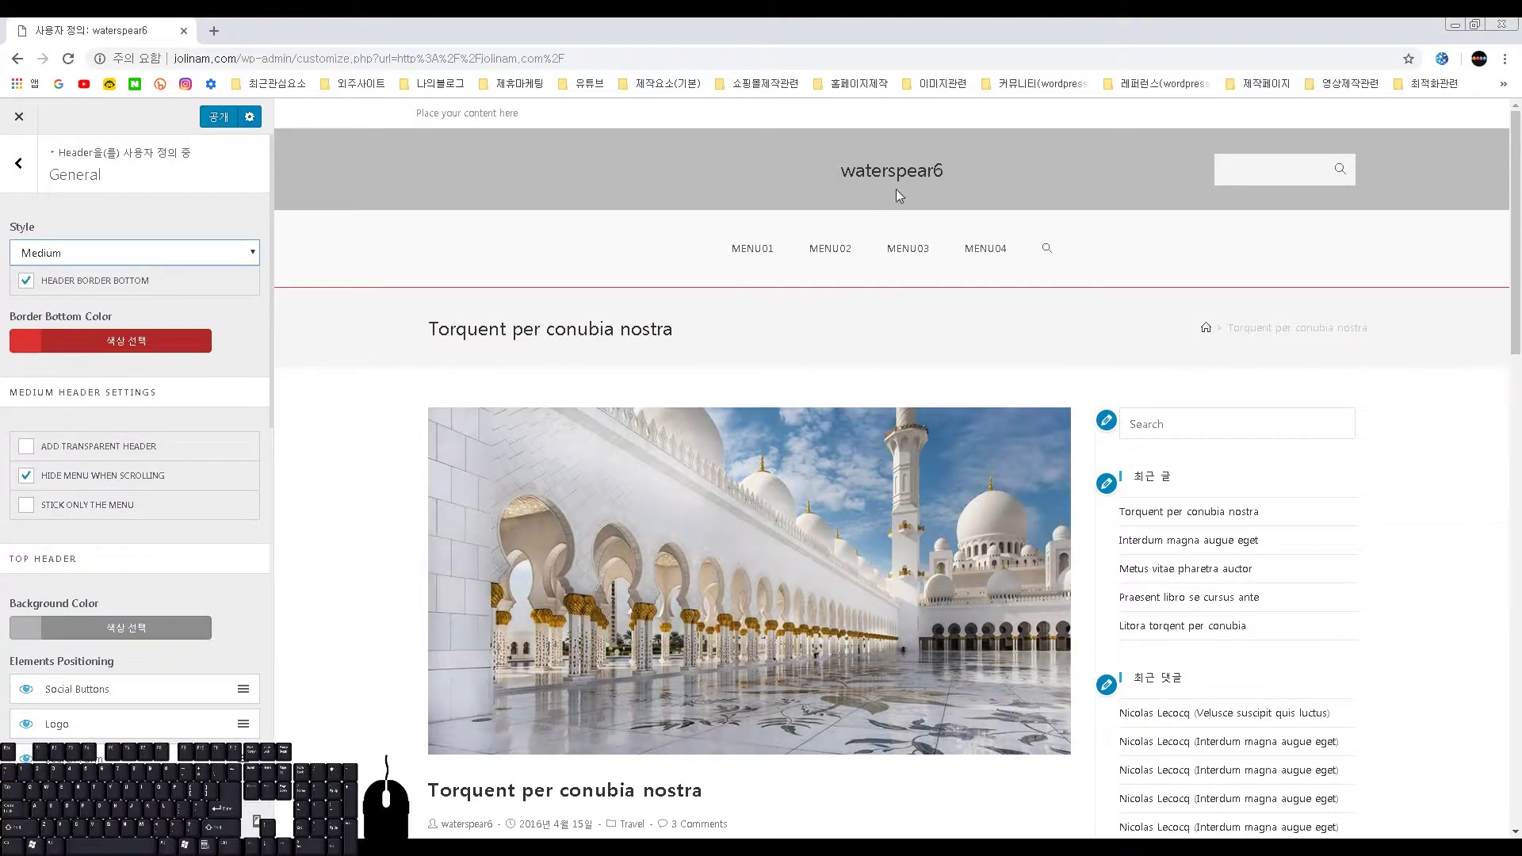
left_click(157, 262)
left_click(157, 367)
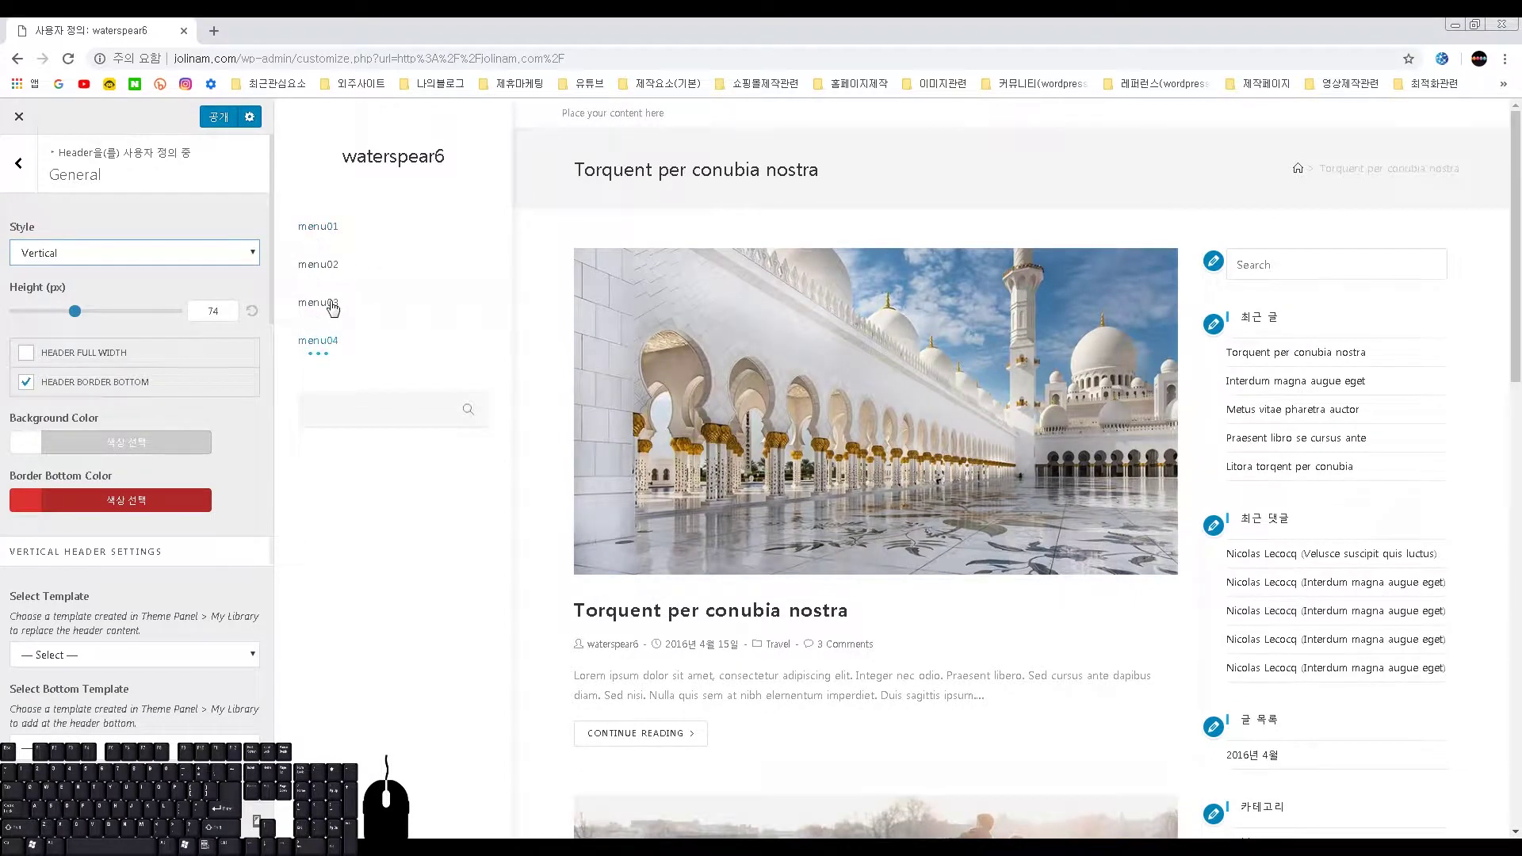
- Try the Custom Header style and check which header templates can be selected
left_click(122, 253)
left_click(82, 384)
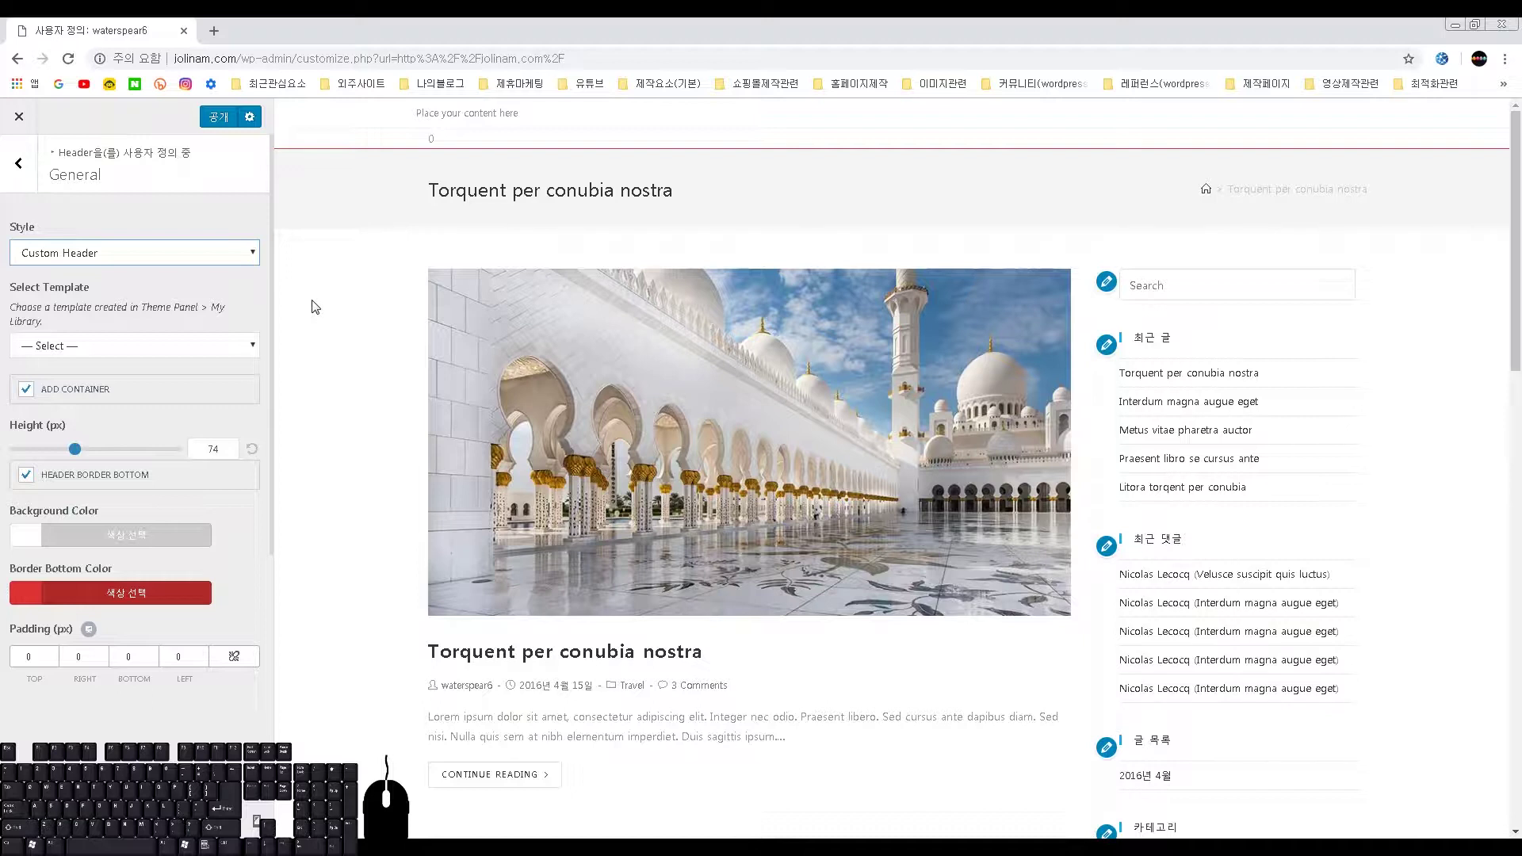
left_click(156, 349)
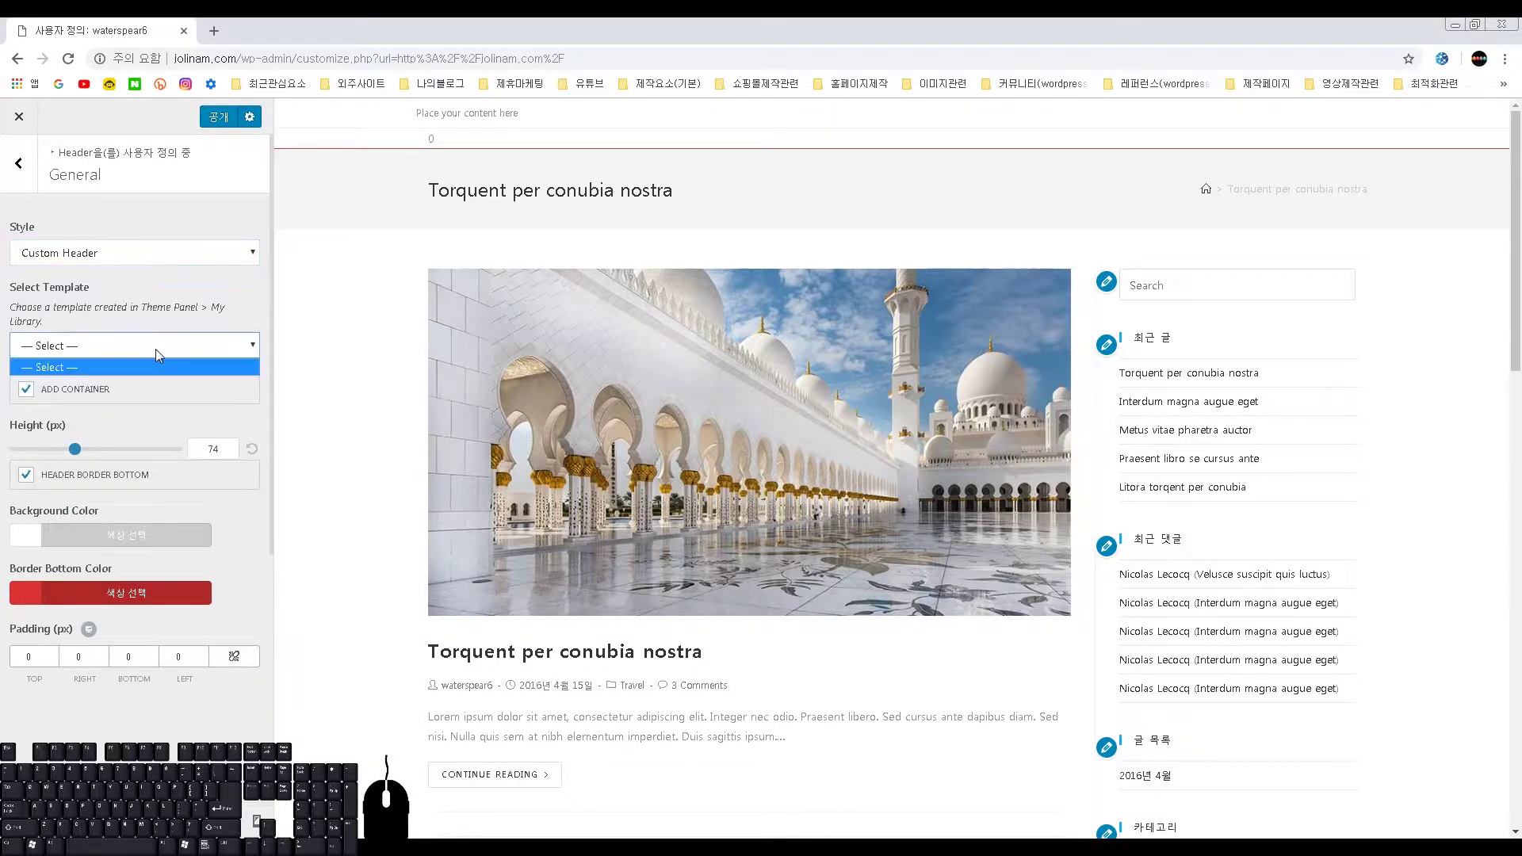
left_click(66, 368)
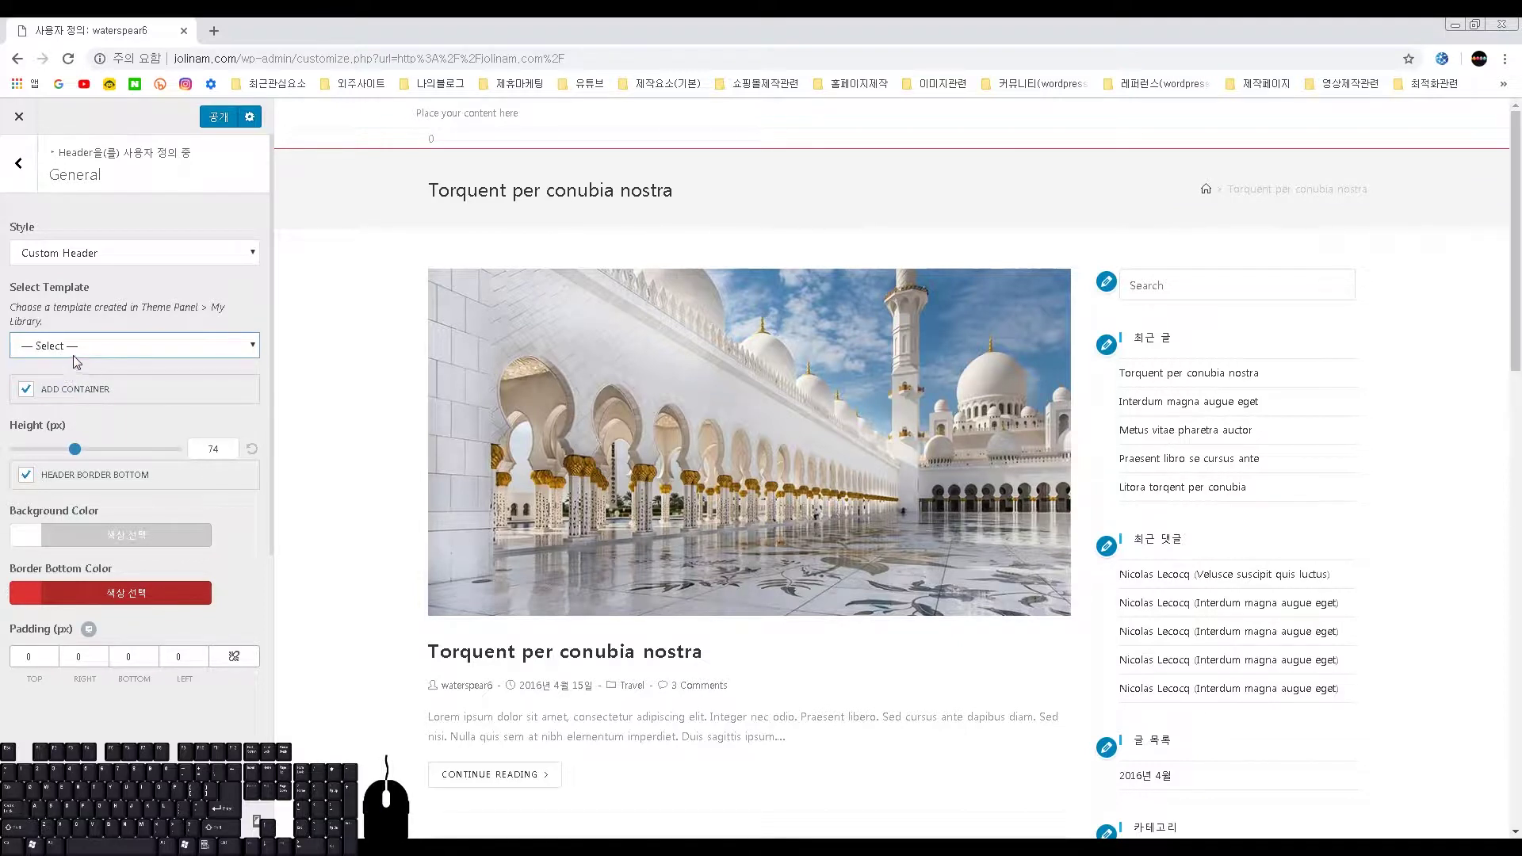
- Set the header style to Medium
left_click(85, 258)
left_click(87, 353)
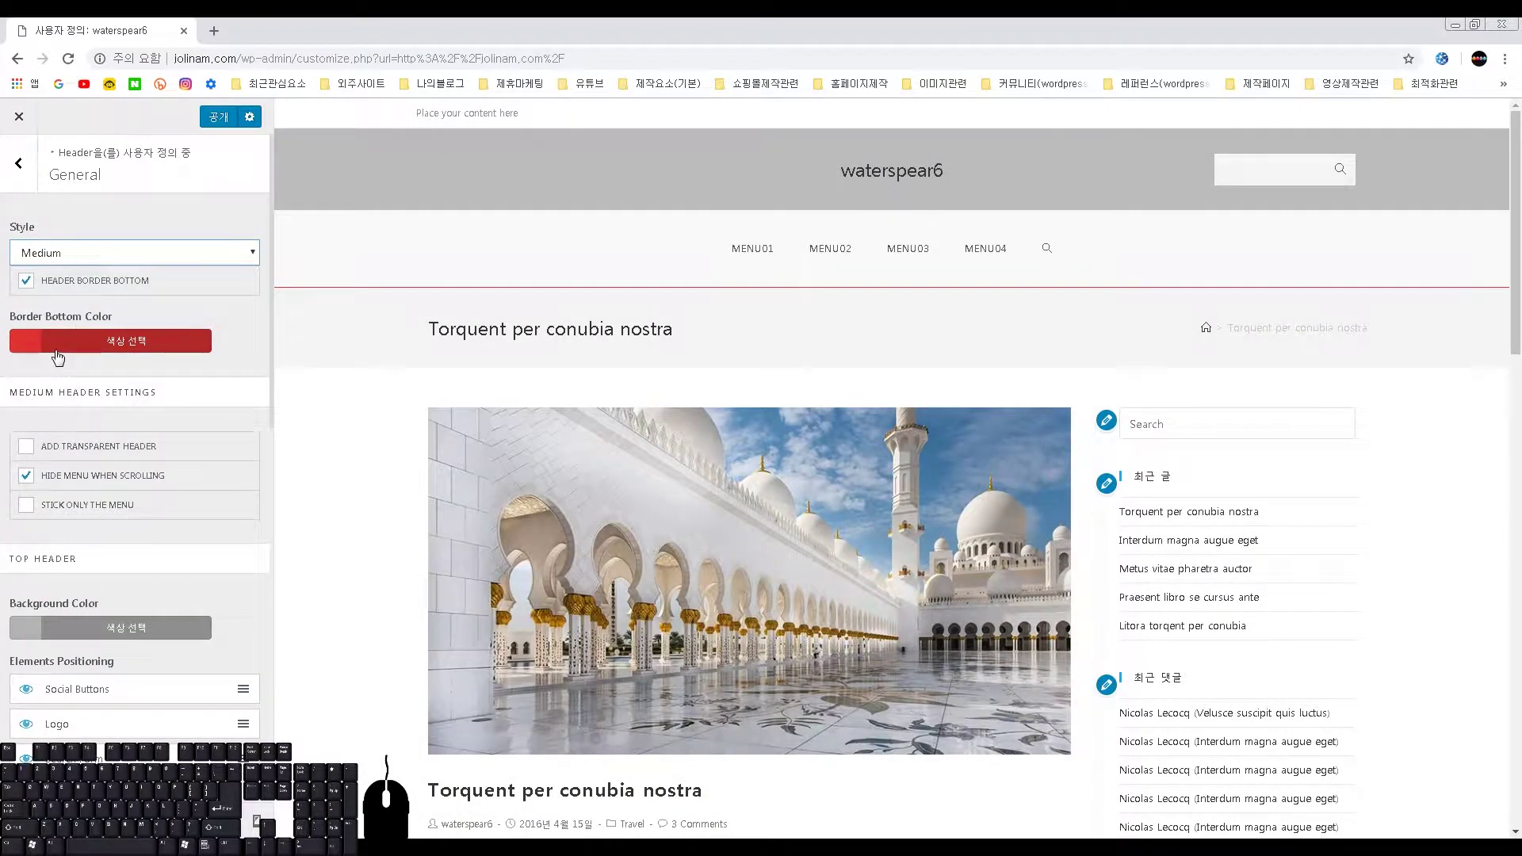
left_click(239, 373)
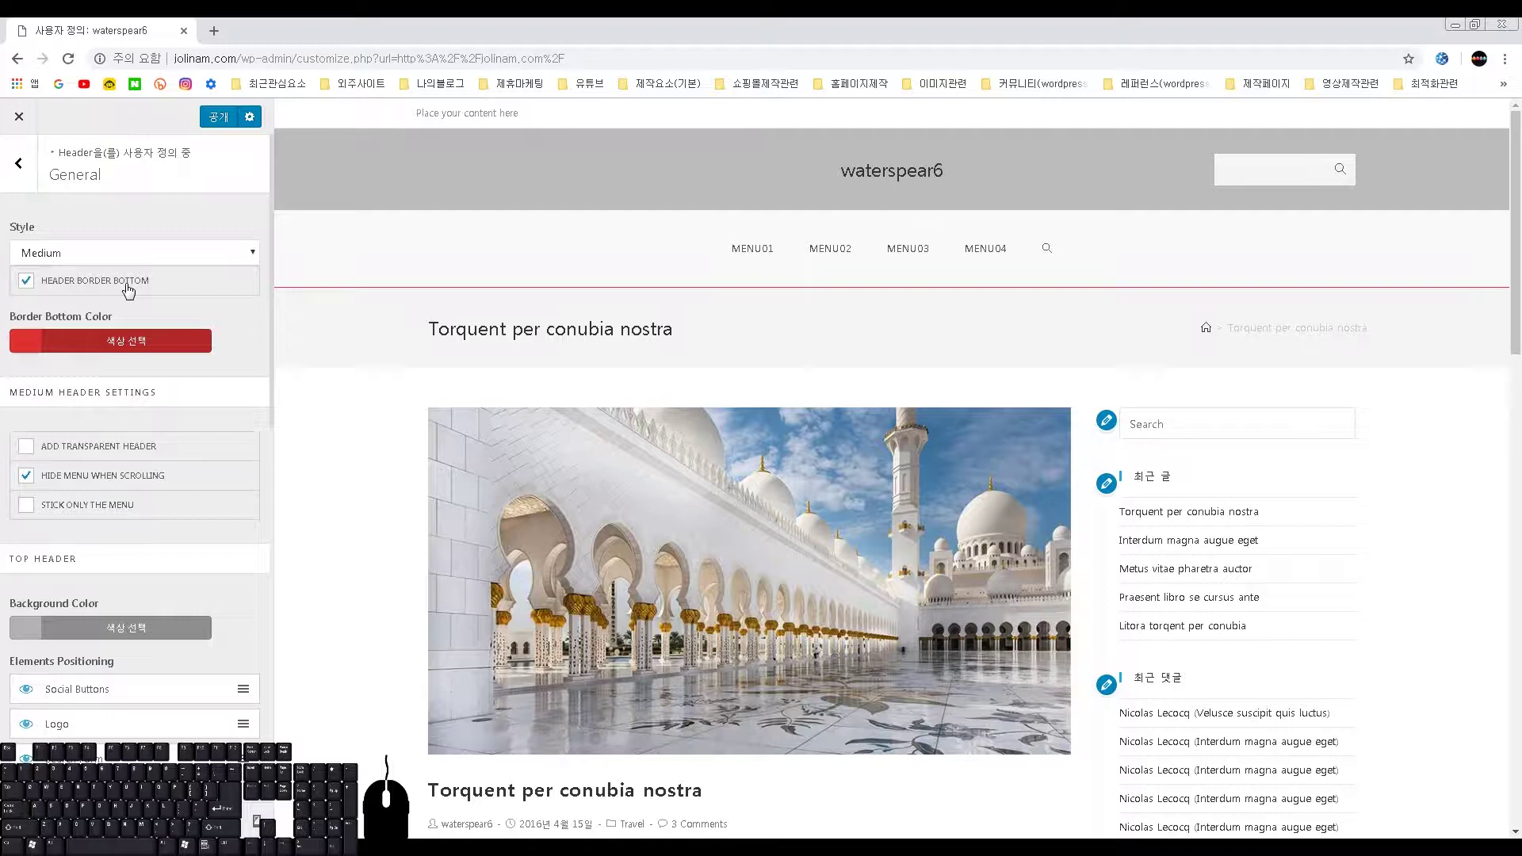
- Try orange, pink and purple shades for the header's Border Bottom Color, ending with purple #d238f4
left_click(36, 352)
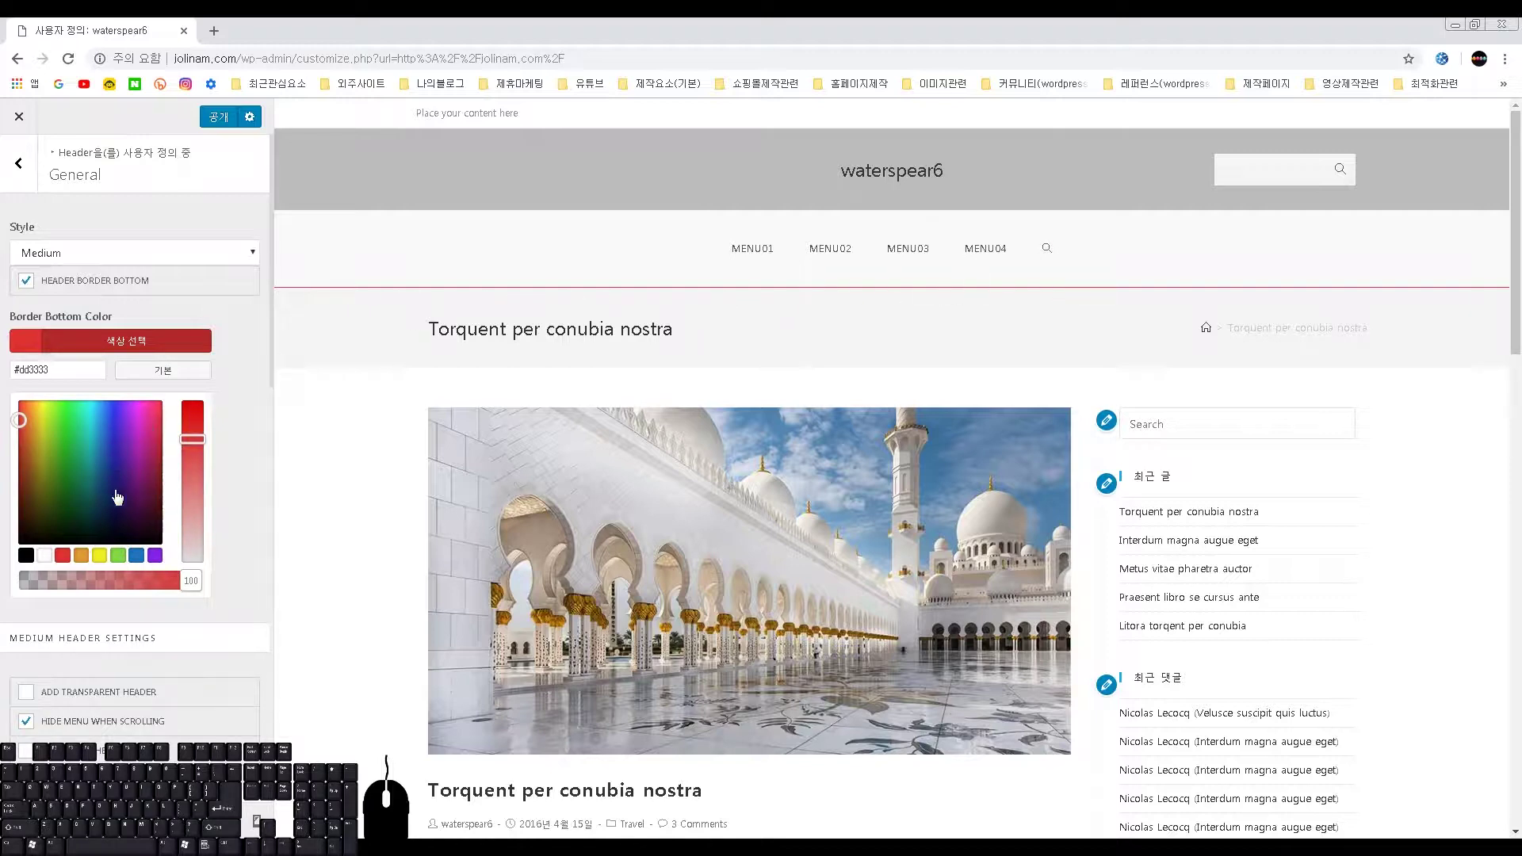
left_click(82, 556)
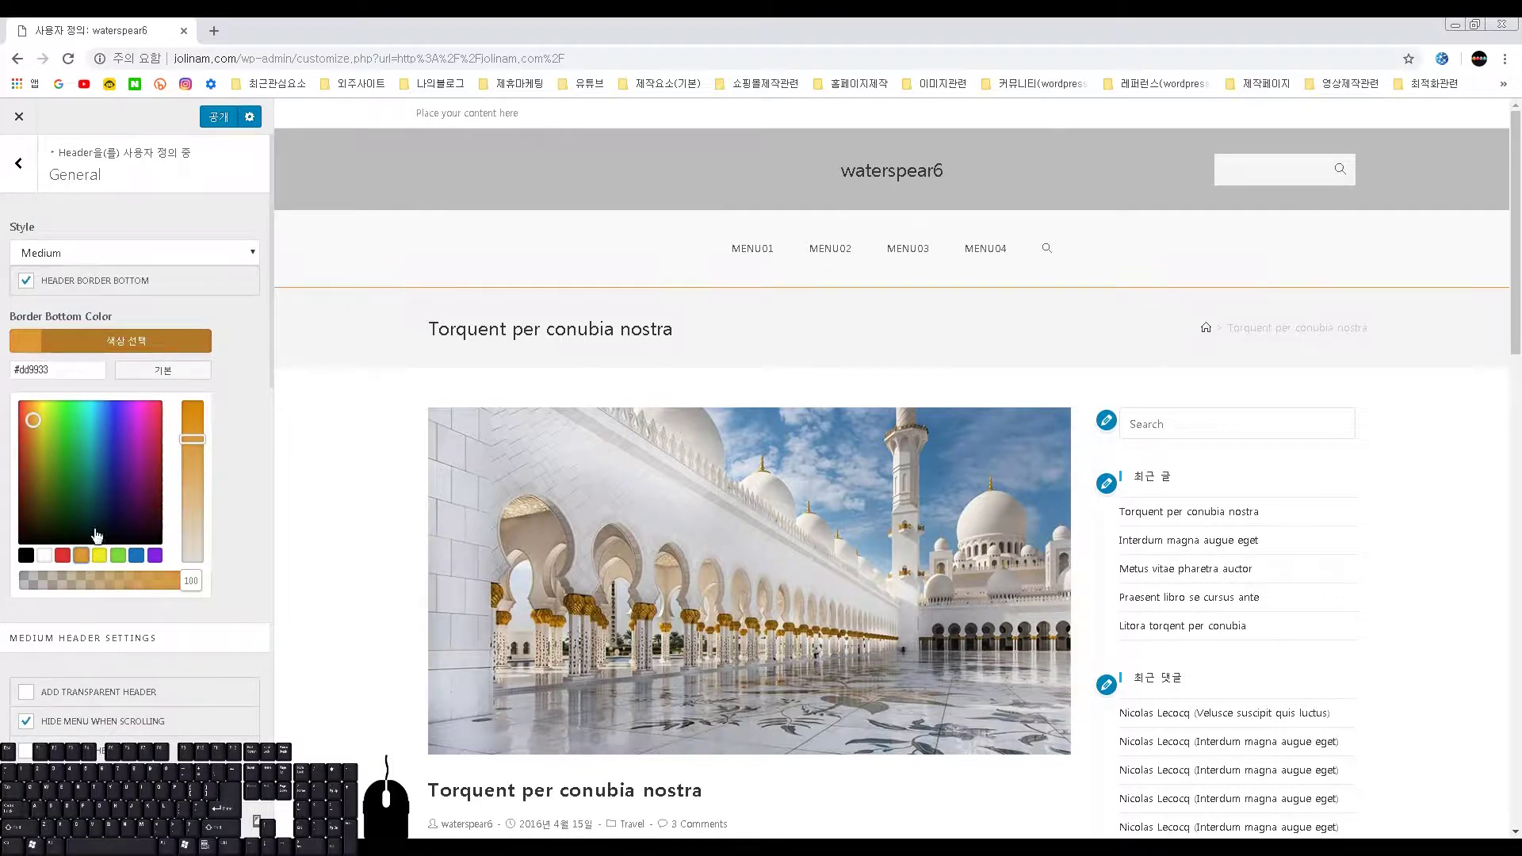
left_click(141, 434)
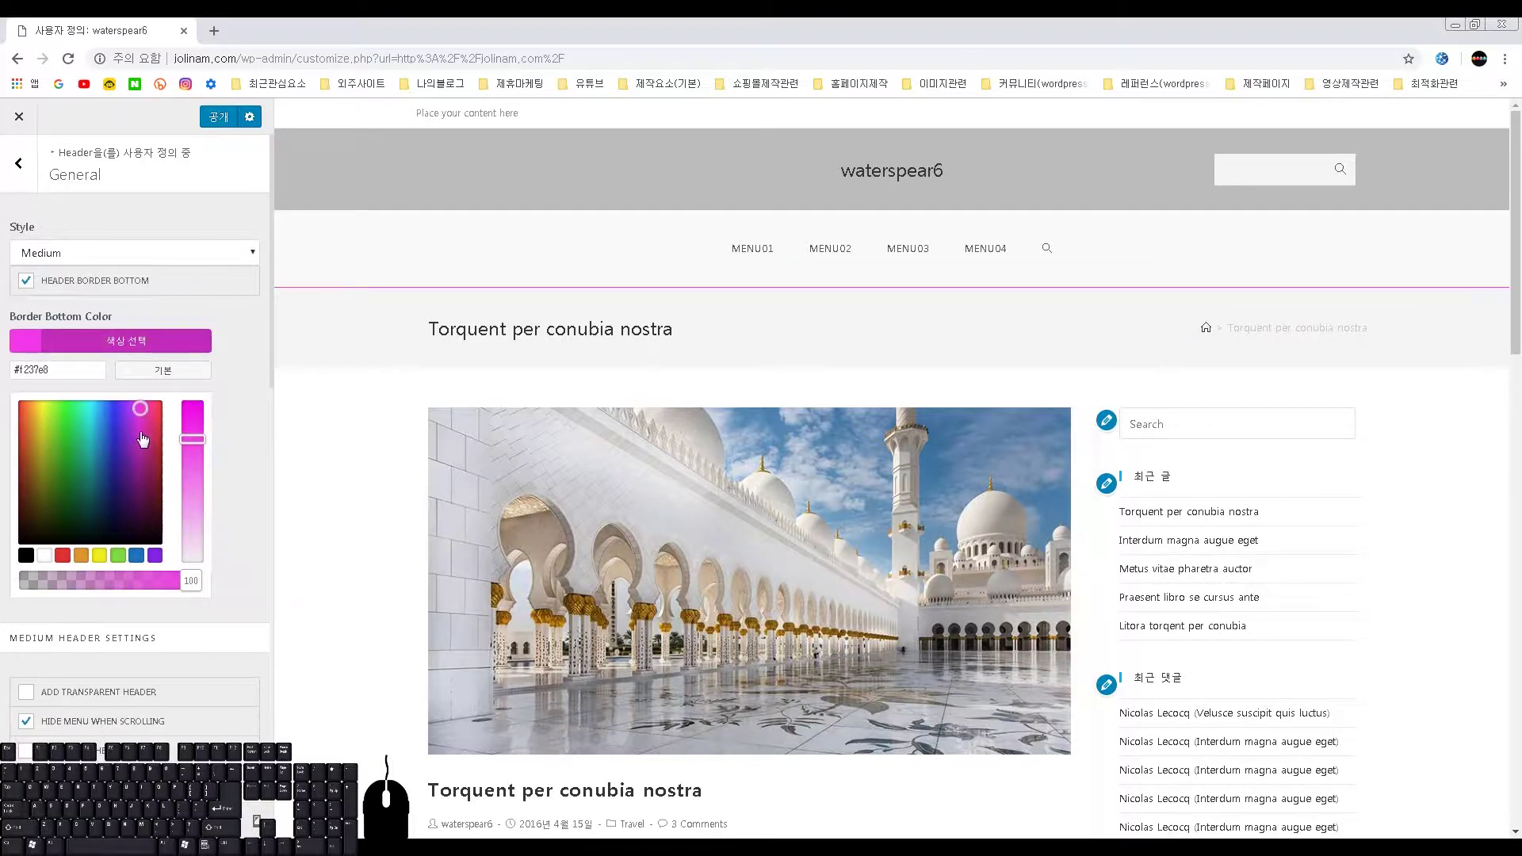
left_click(146, 412)
left_click(135, 408)
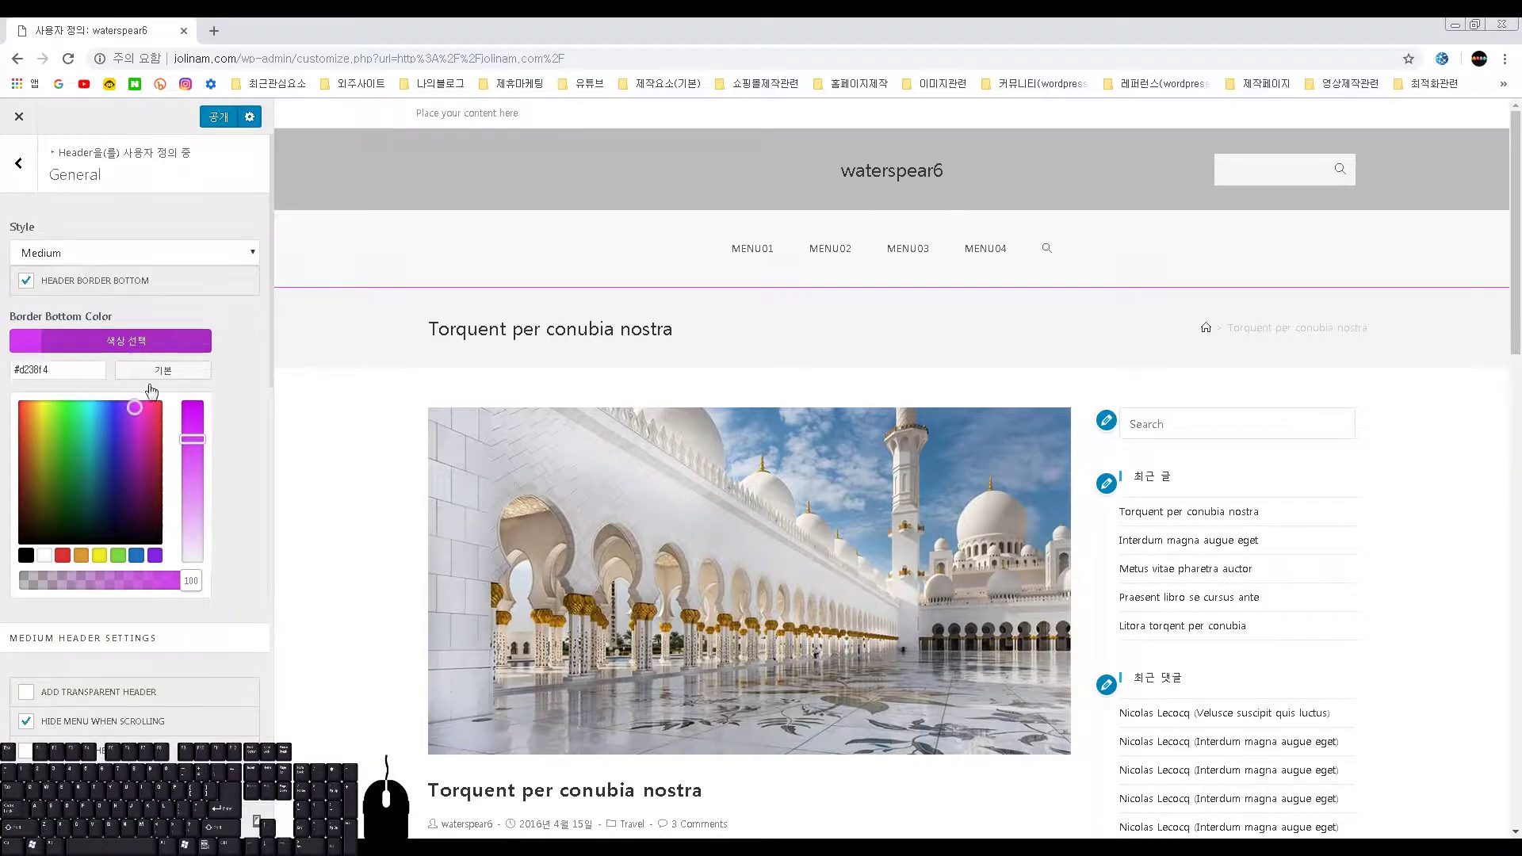
left_click(200, 310)
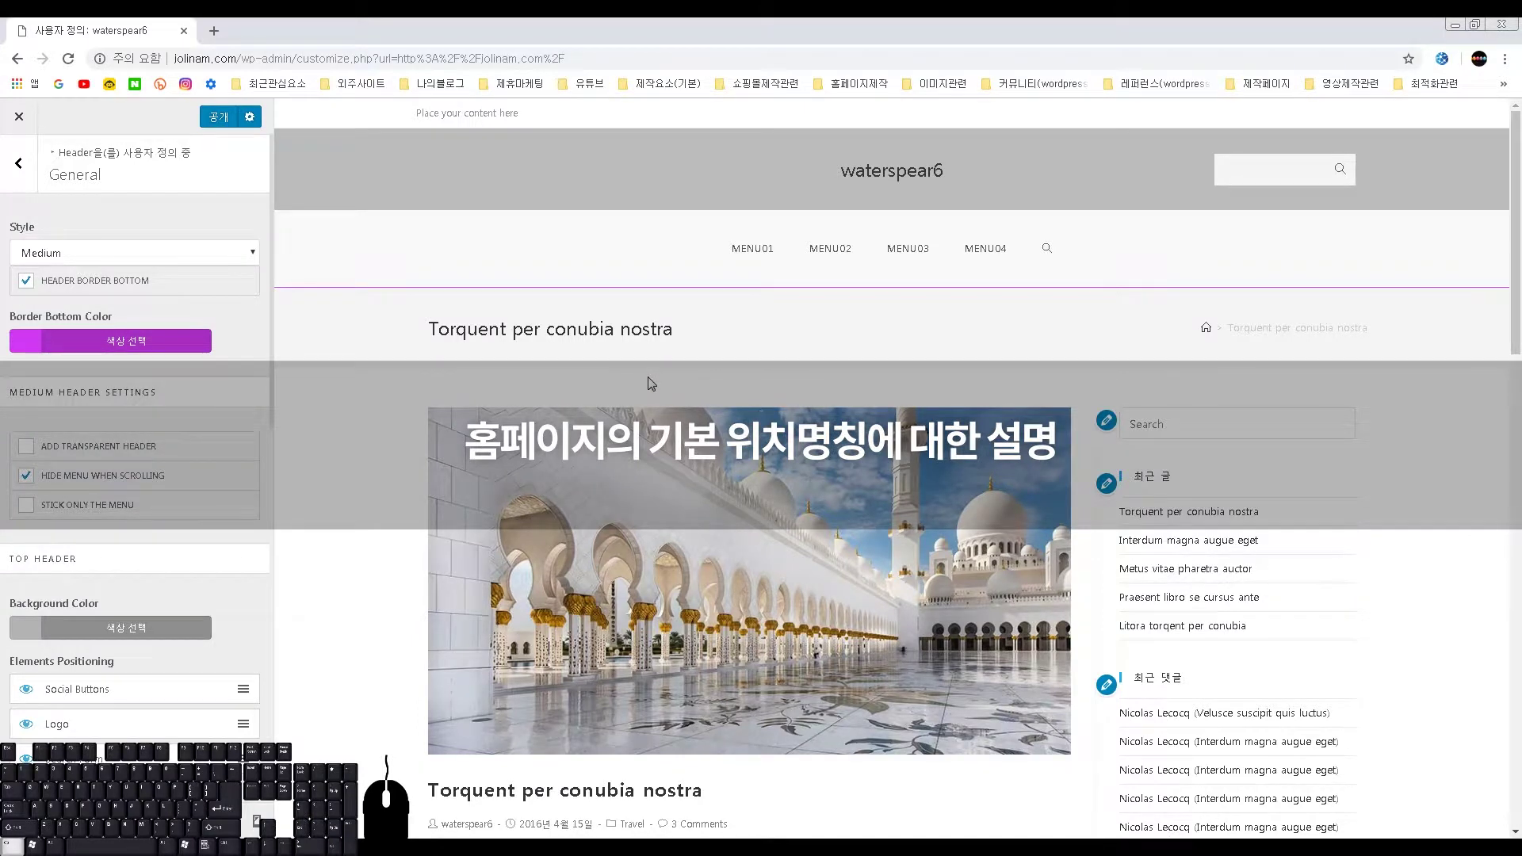
- Draw a red rectangle over the preview and label its sides with the words top, right, bottom and left
key("ctrl+2")
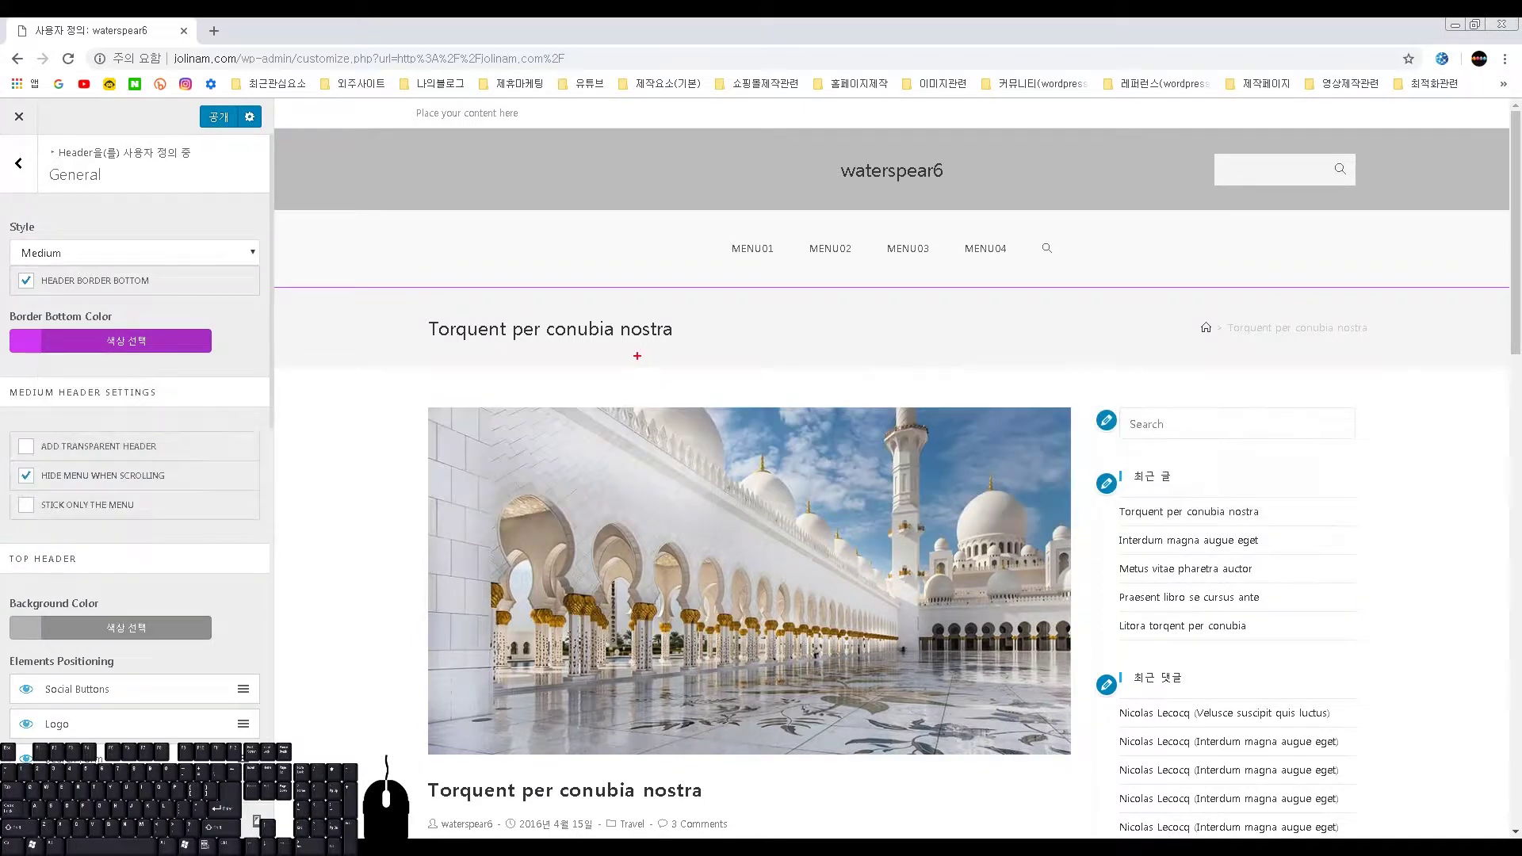
mouse_move(623, 366)
left_mouse_down()
mouse_move(736, 444)
mouse_move(796, 501)
mouse_move(814, 544)
left_mouse_up()
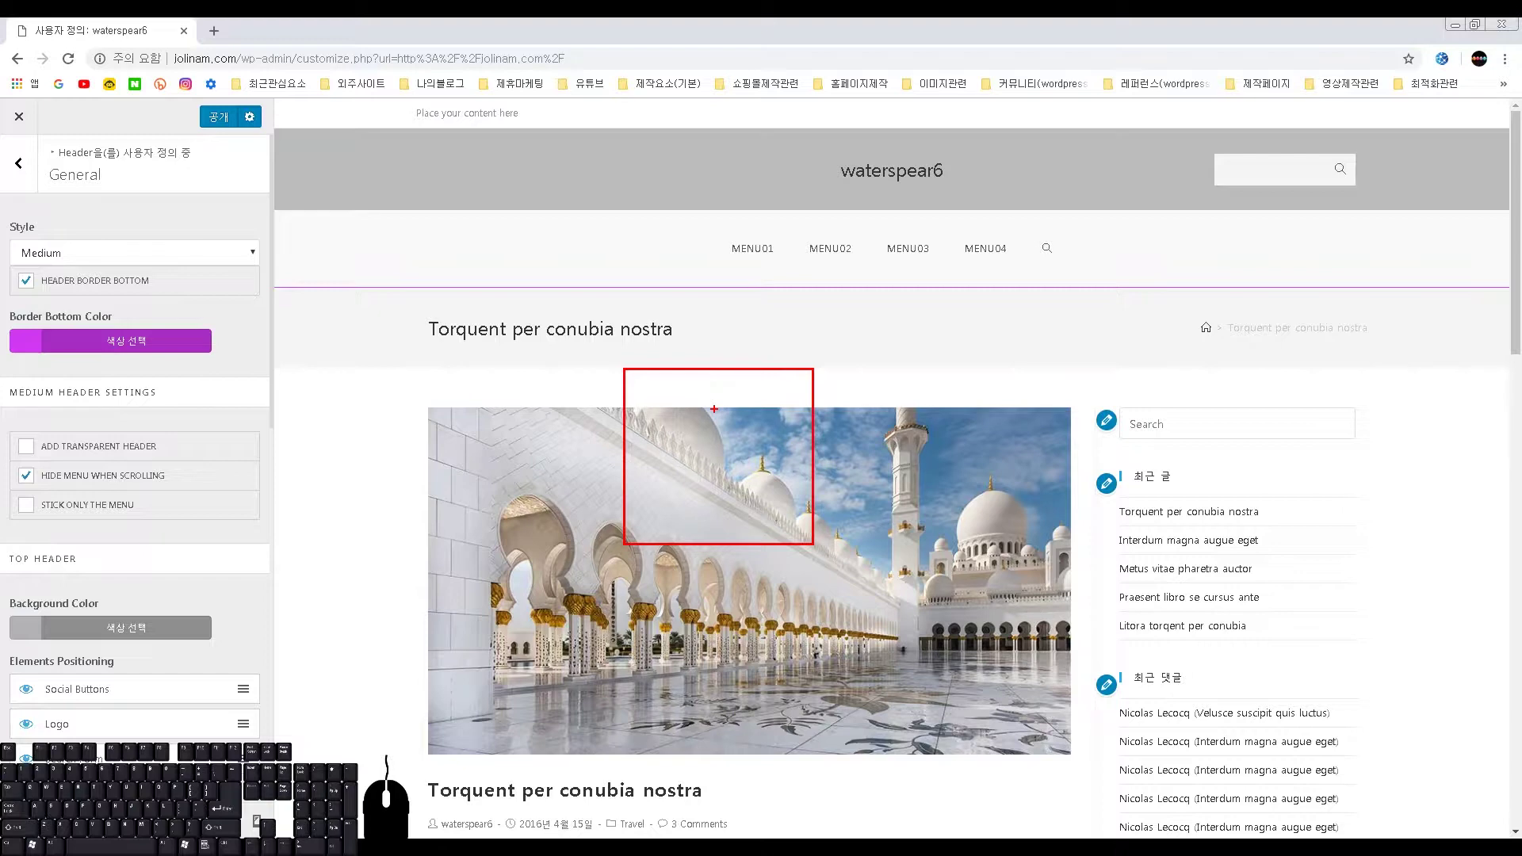
key("t")
type("top")
left_click(813, 346)
key("t")
type("right")
left_click(881, 525)
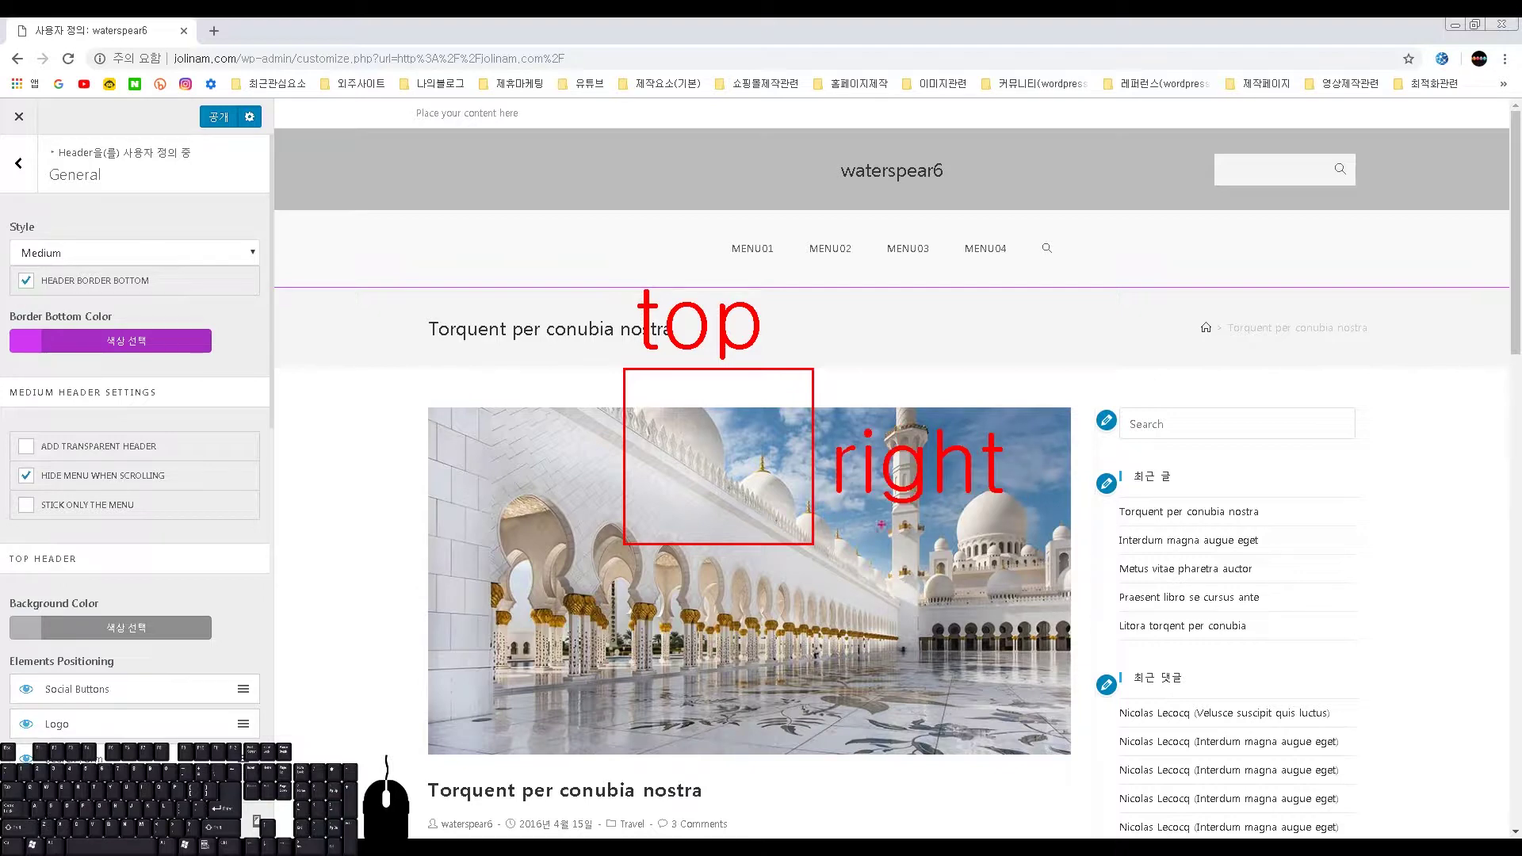
key("t")
type("bottom")
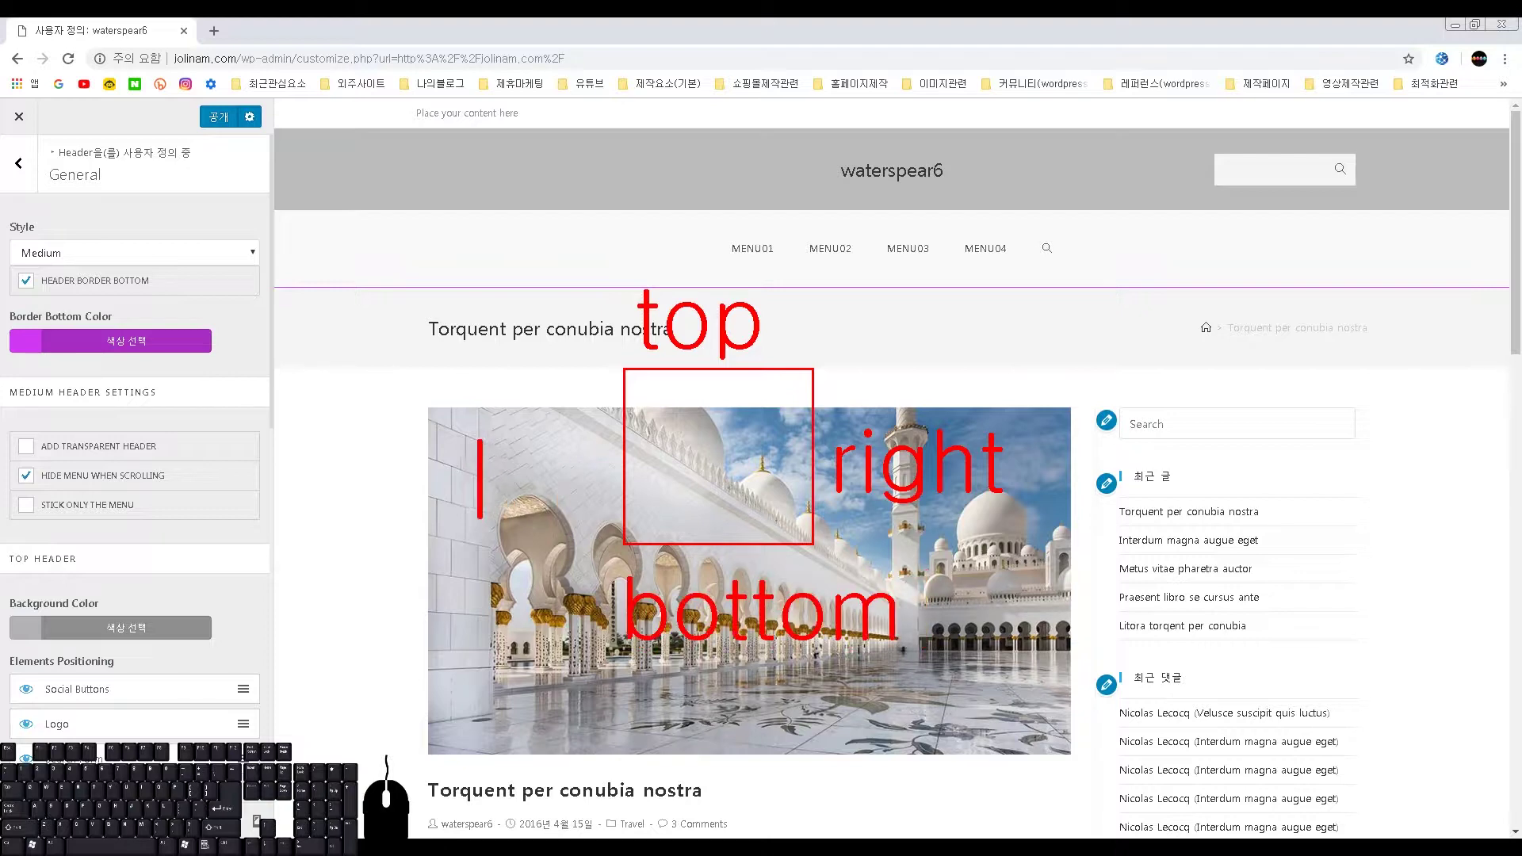
type("left")
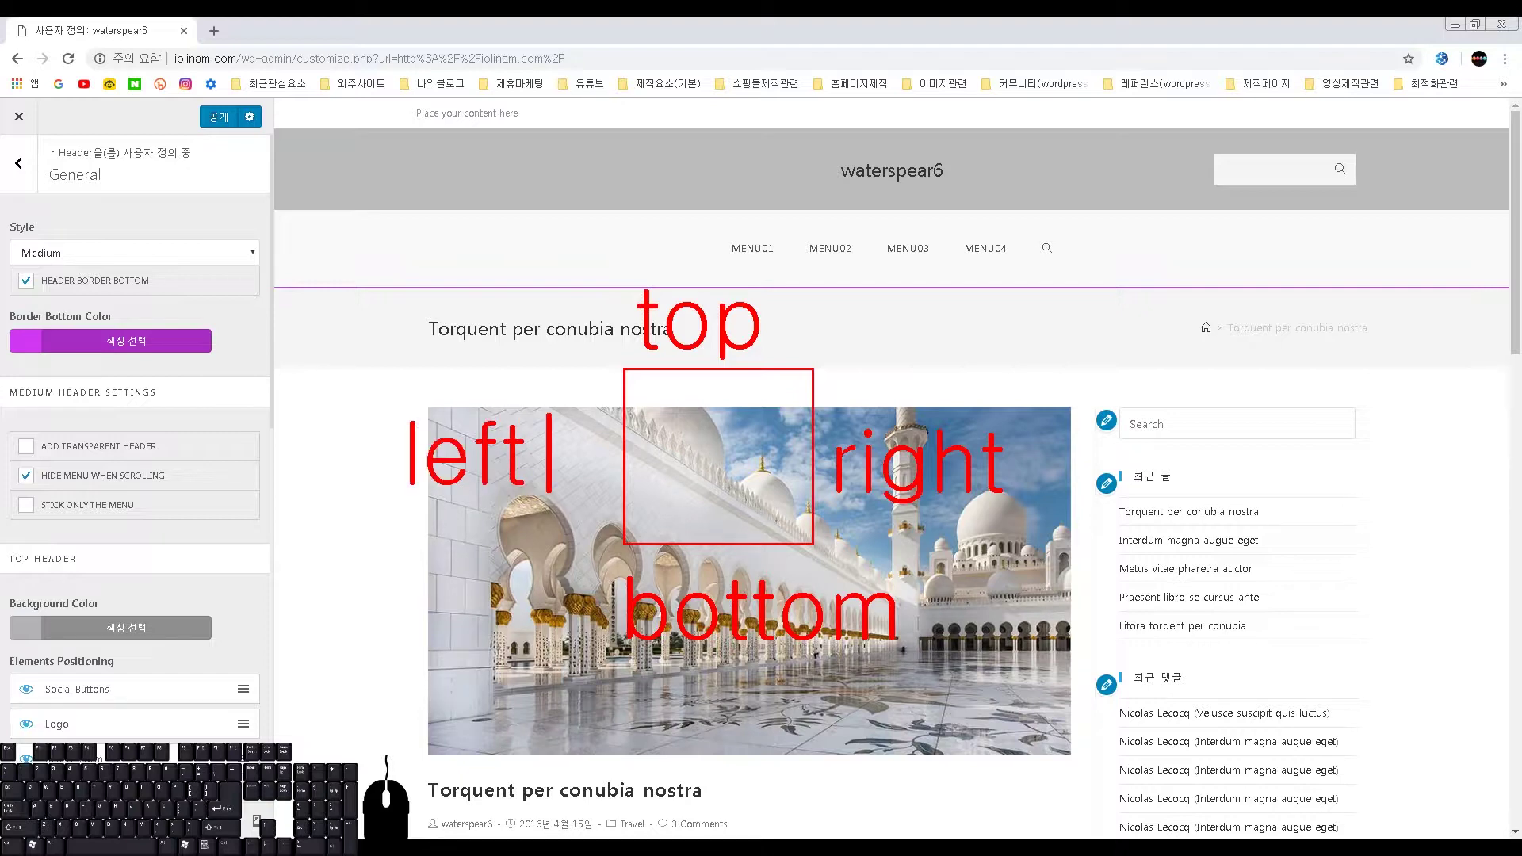
- Erase the labelled rectangle, outline the header's menu bar in red and leave the drawing mode
key("Escape")
key("e")
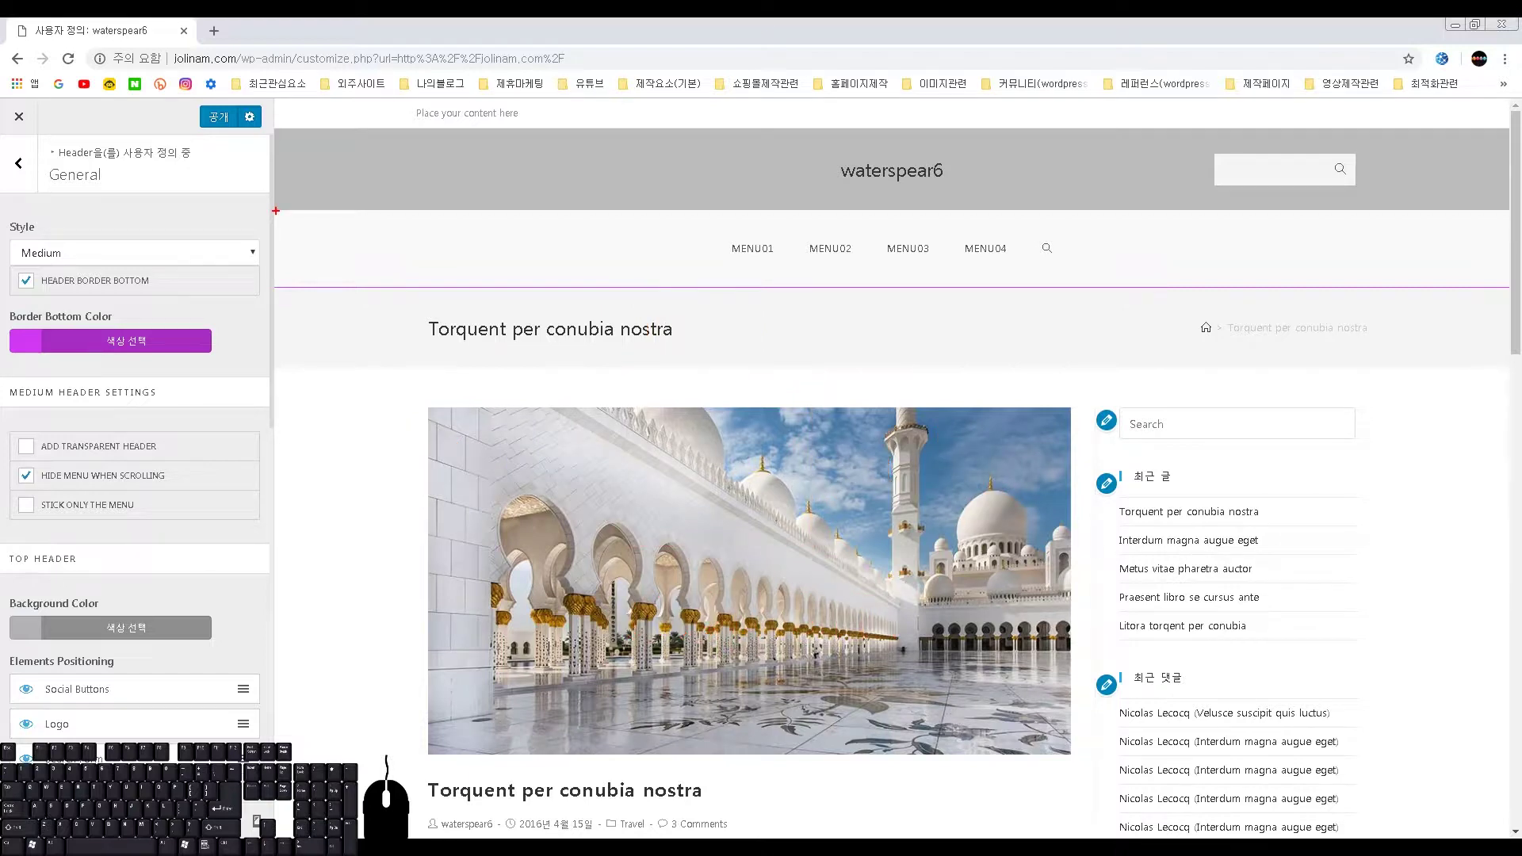
left_click_drag(276, 211, 1506, 281)
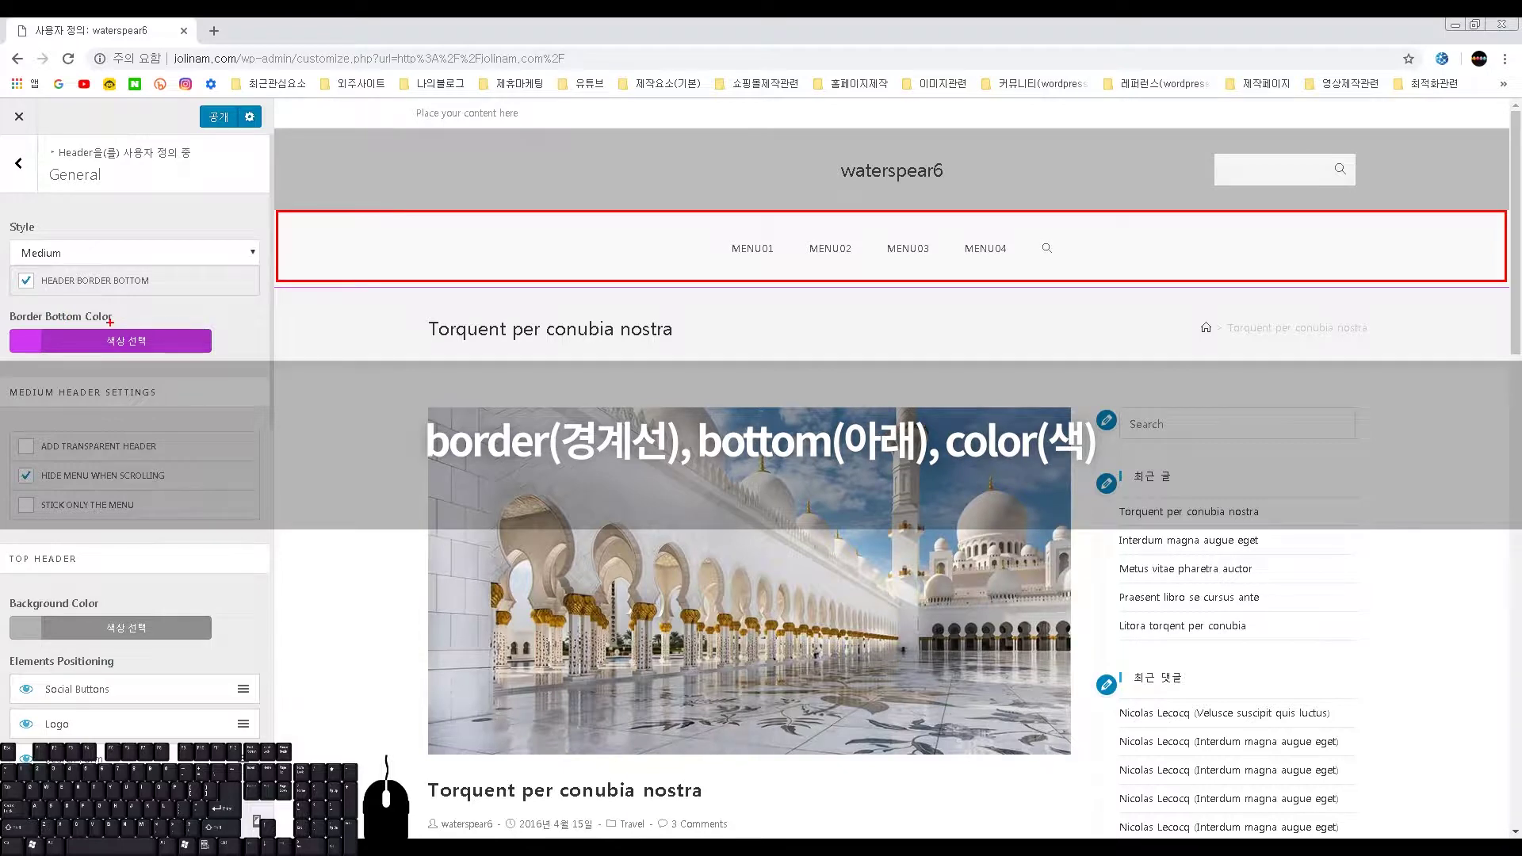
key("Escape")
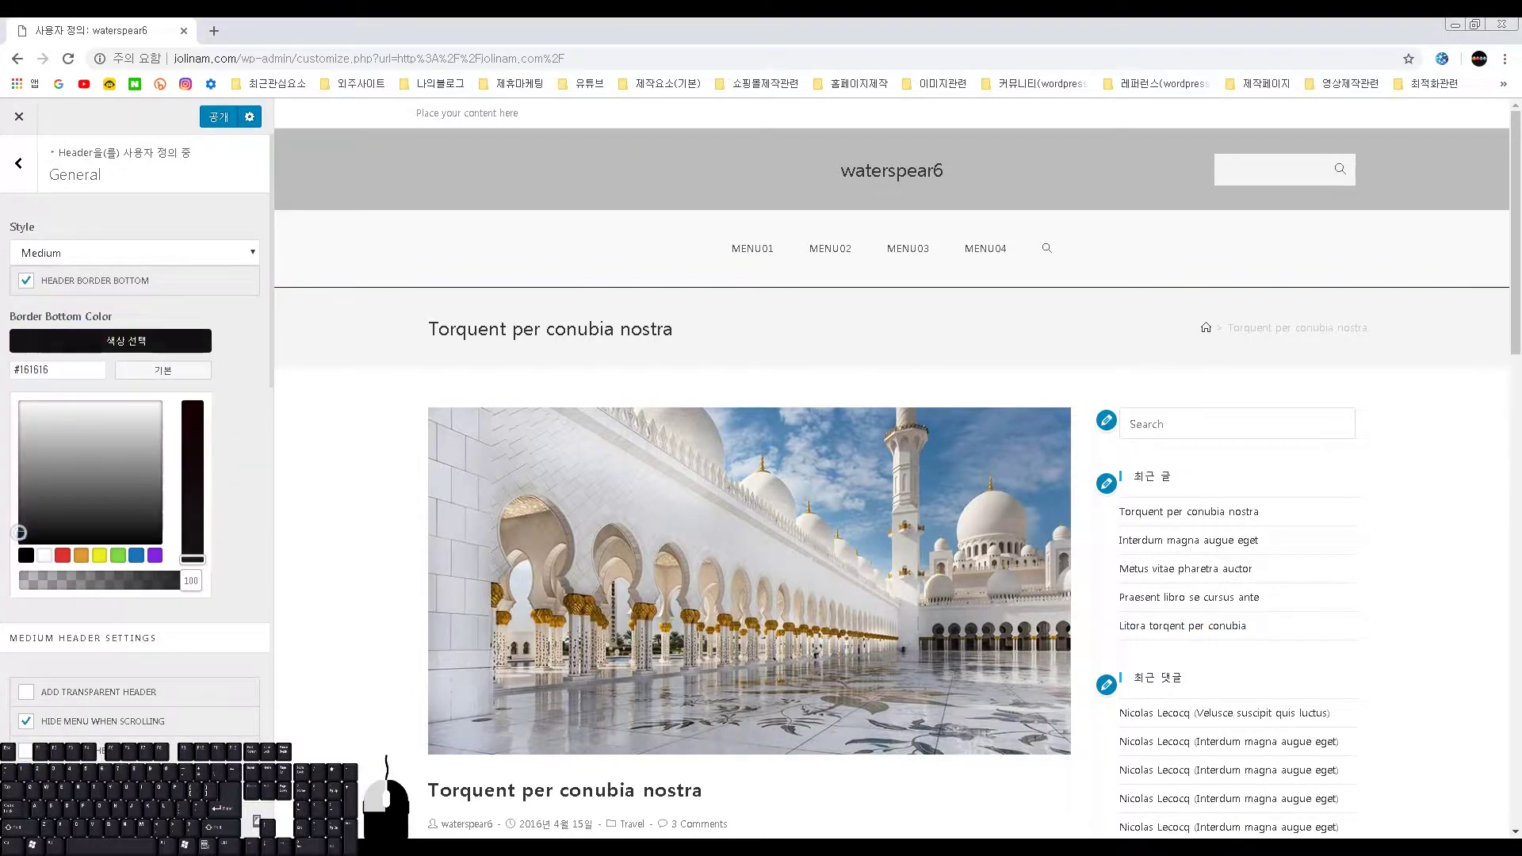
- Set the header's Border Bottom Color to a near-black shade and close the color picker
left_click_drag(19, 536, 20, 540)
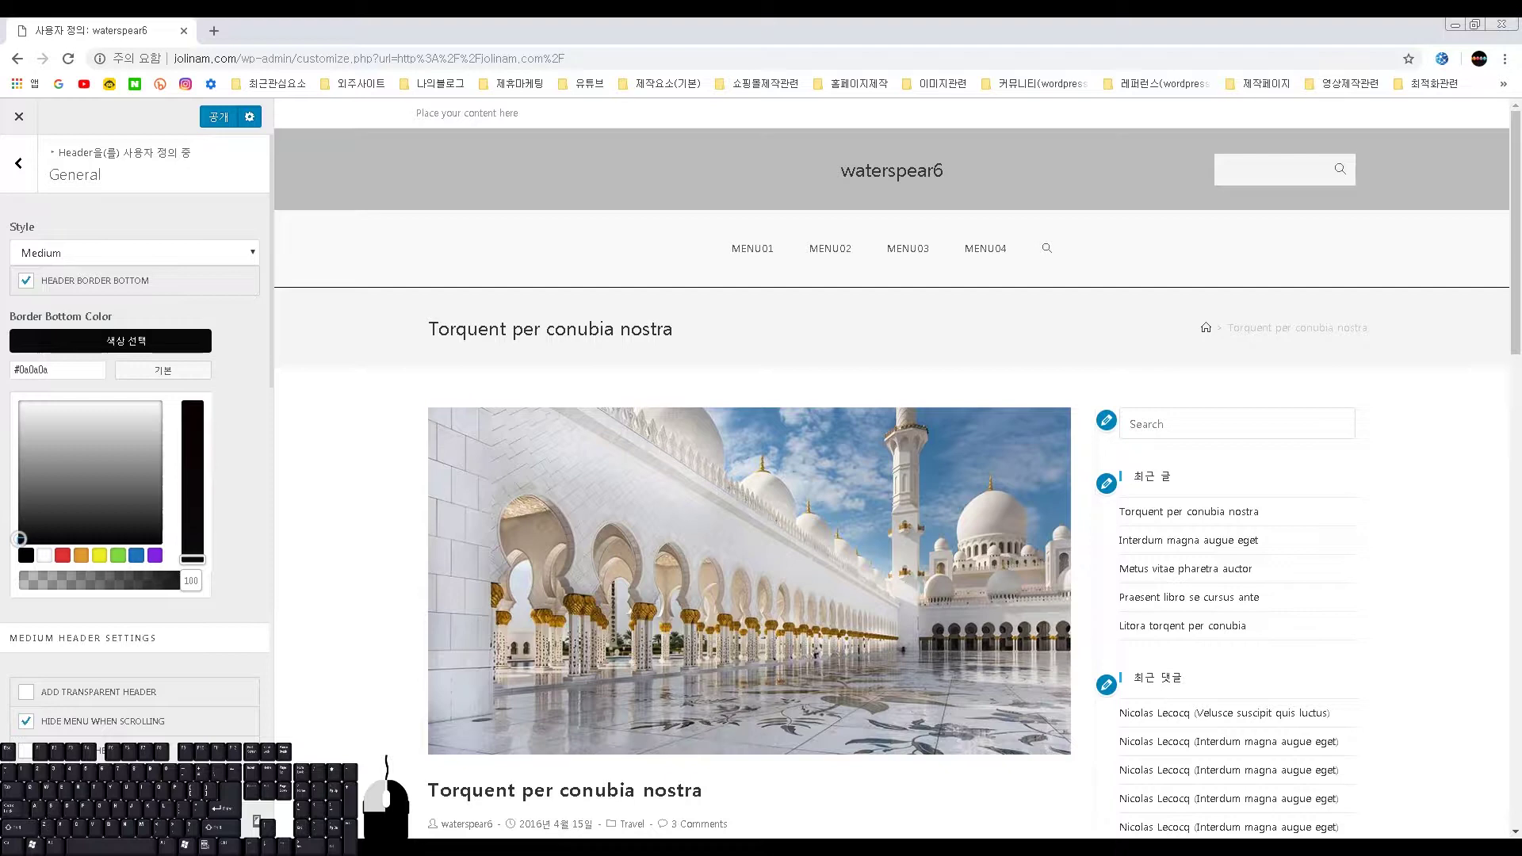
left_click(99, 531)
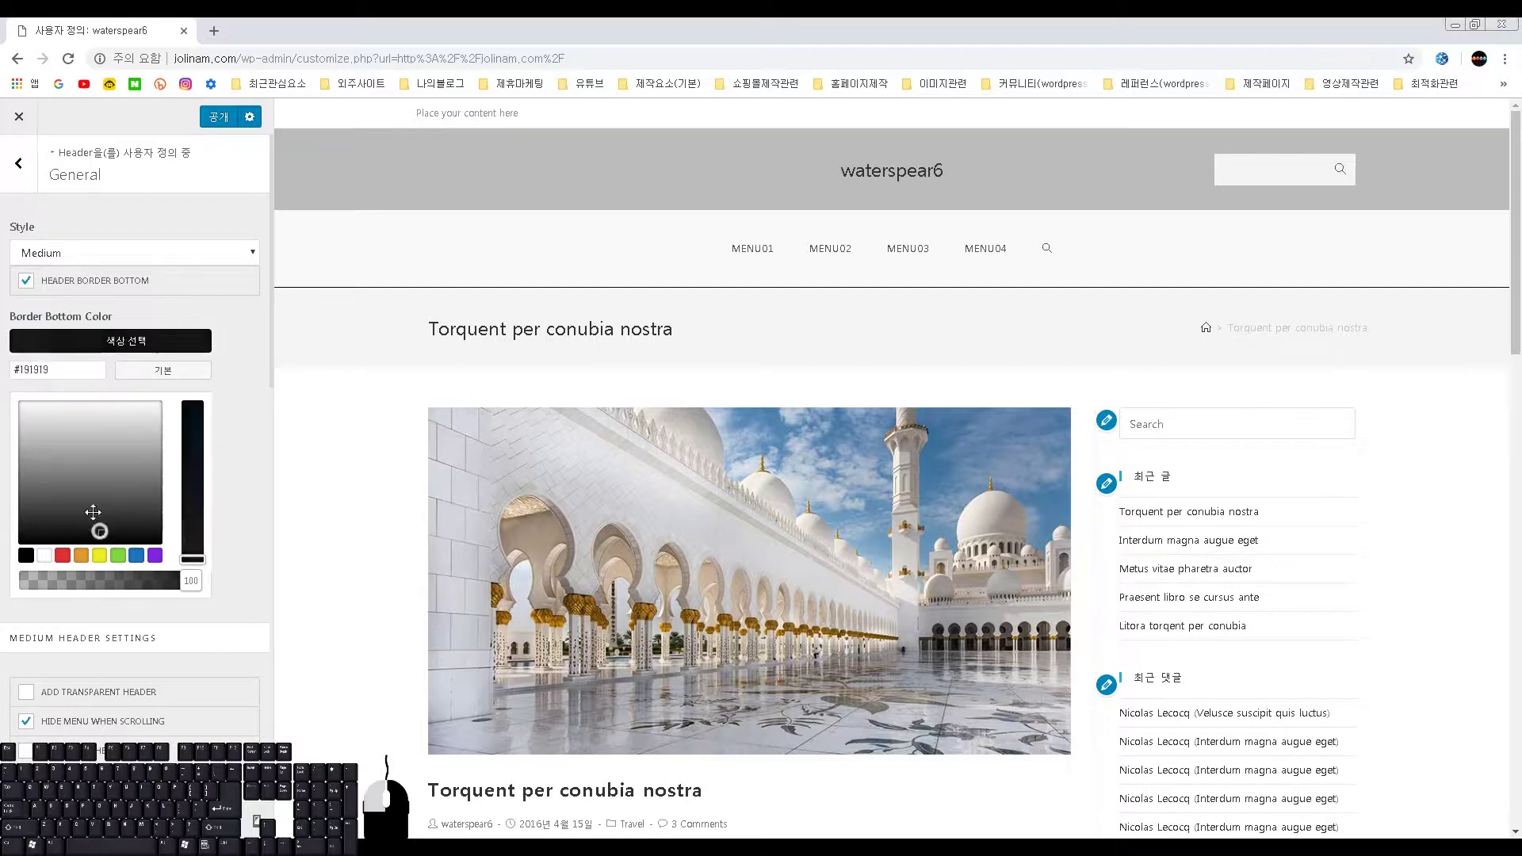
left_click(94, 346)
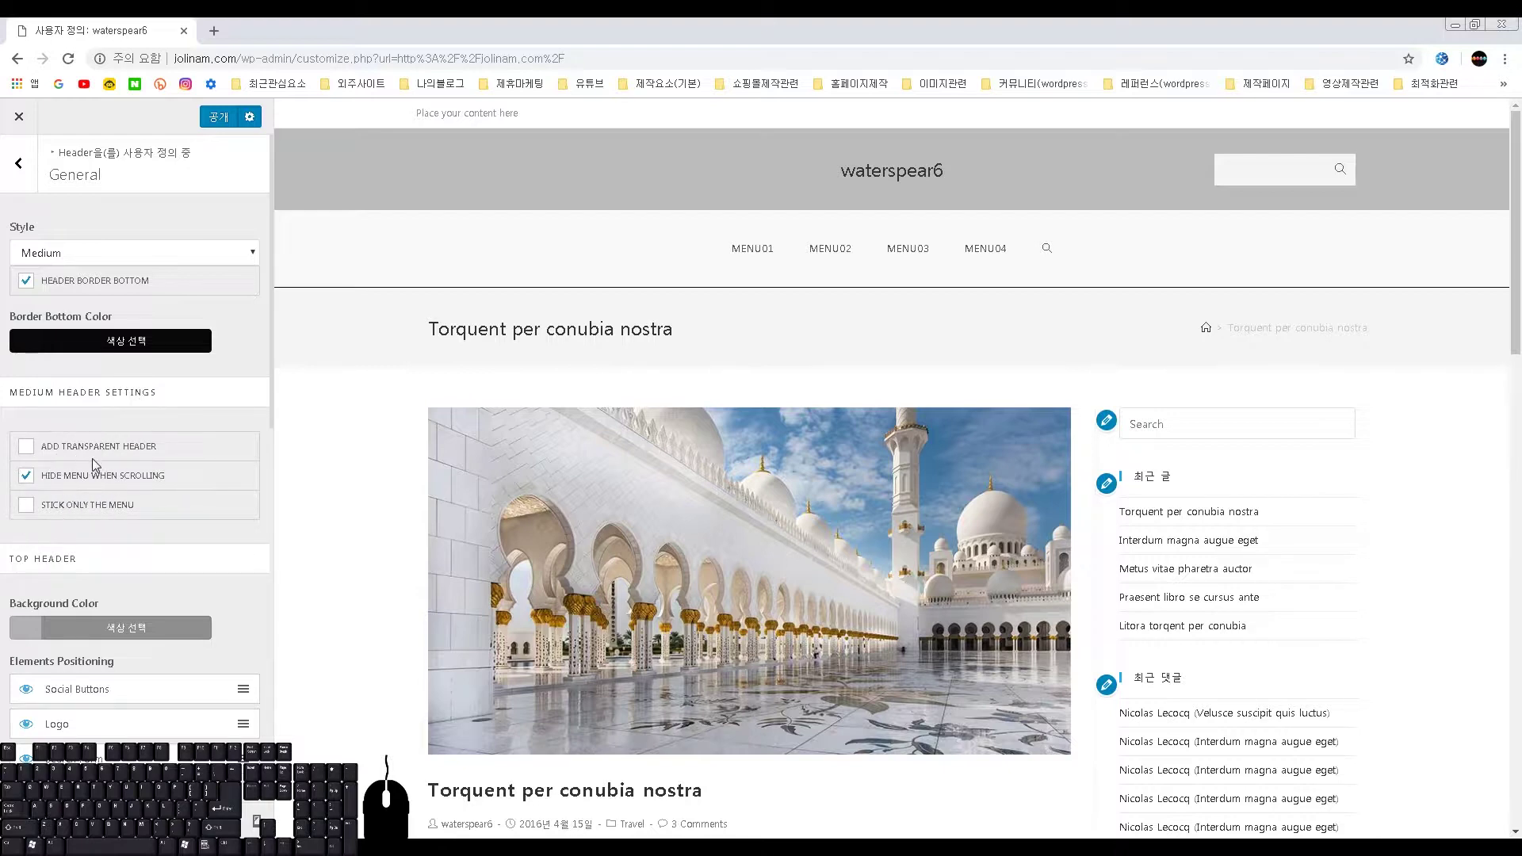
- Outline the top header strip in the preview and change its Background Color to a very light gray
scroll(139, 529, "down", 4)
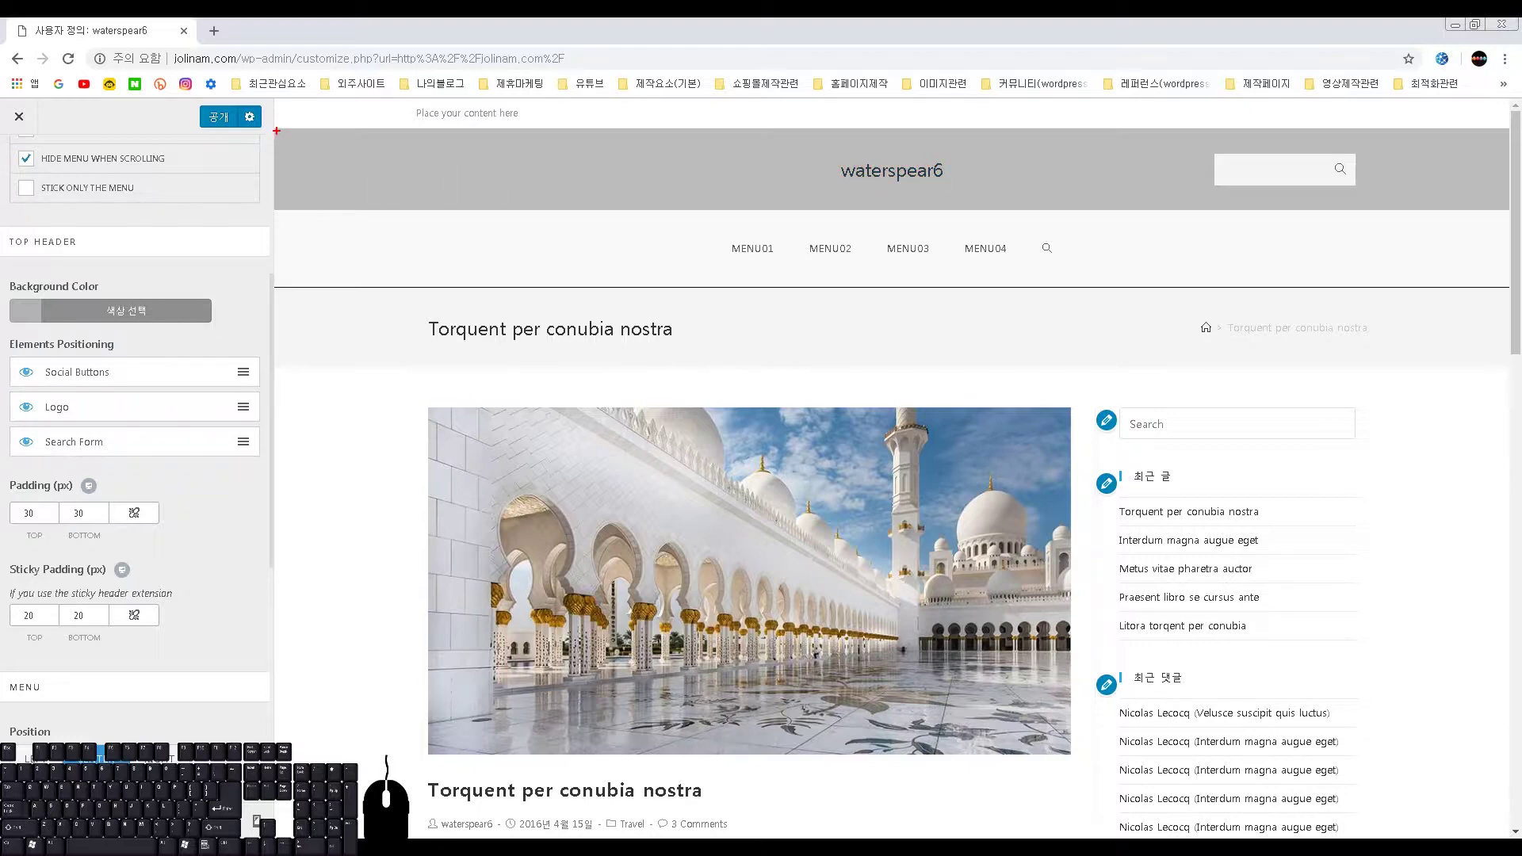
mouse_move(277, 131)
left_mouse_down()
mouse_move(985, 211)
mouse_move(1508, 207)
left_mouse_up()
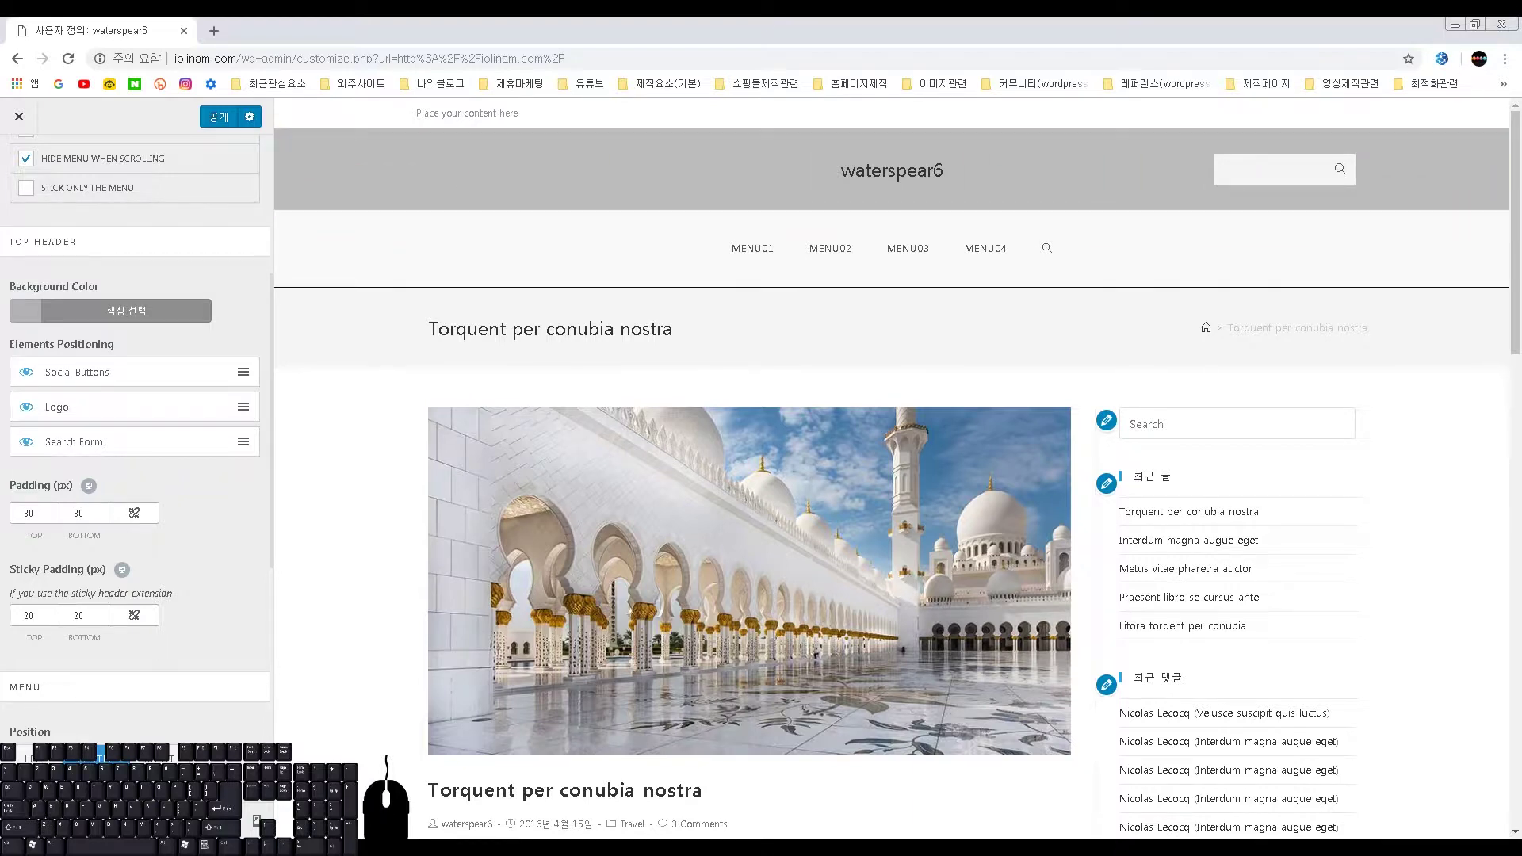
left_click(77, 317)
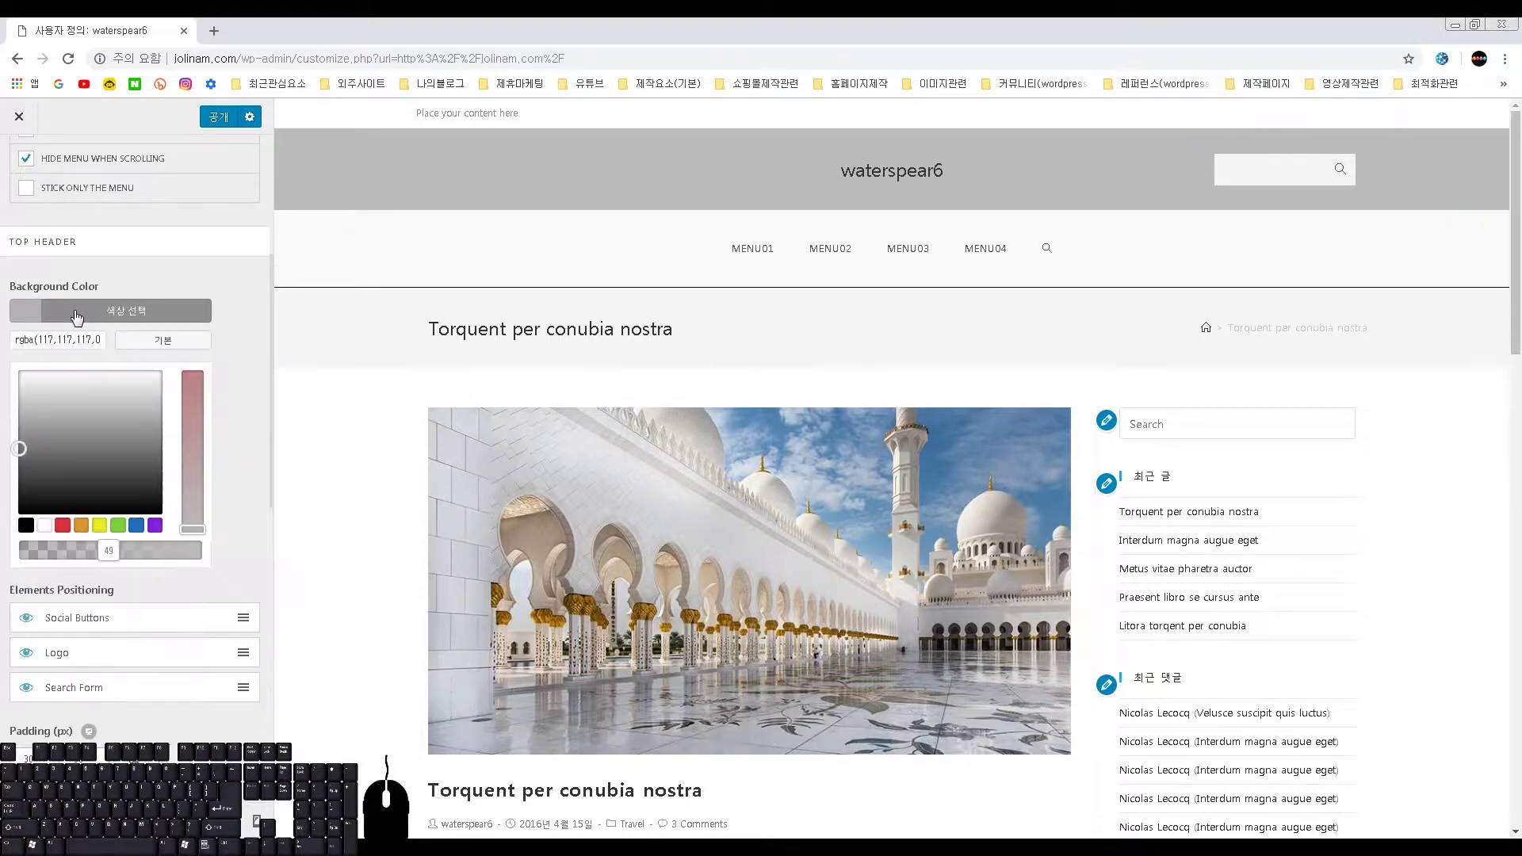
left_click_drag(15, 446, 9, 385)
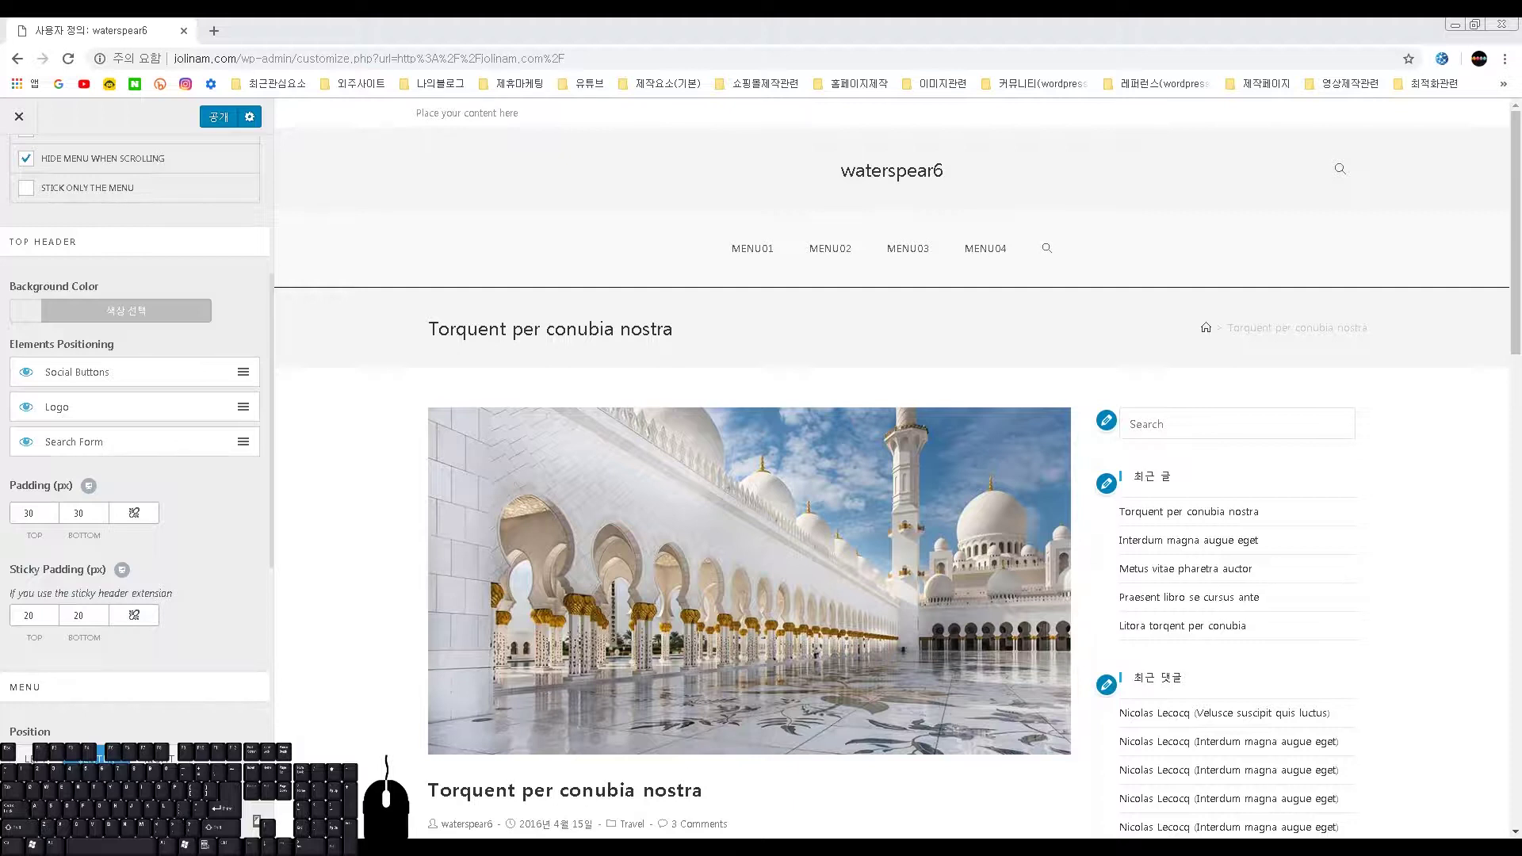
- Hide and show again the Logo and the Search Form, one after the other, in the Top Header elements
left_click(24, 408)
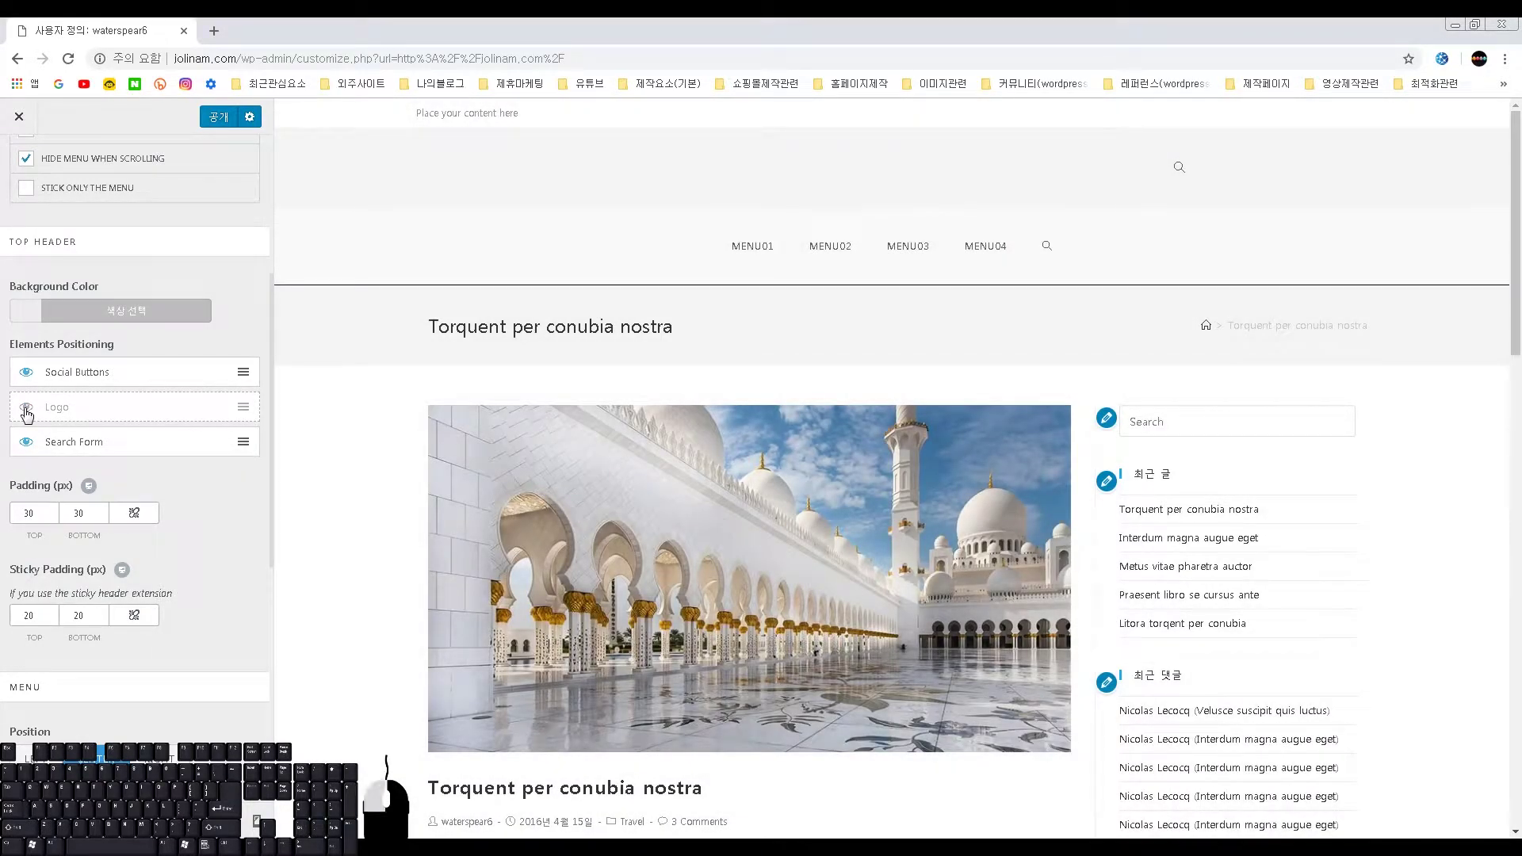
left_click(26, 409)
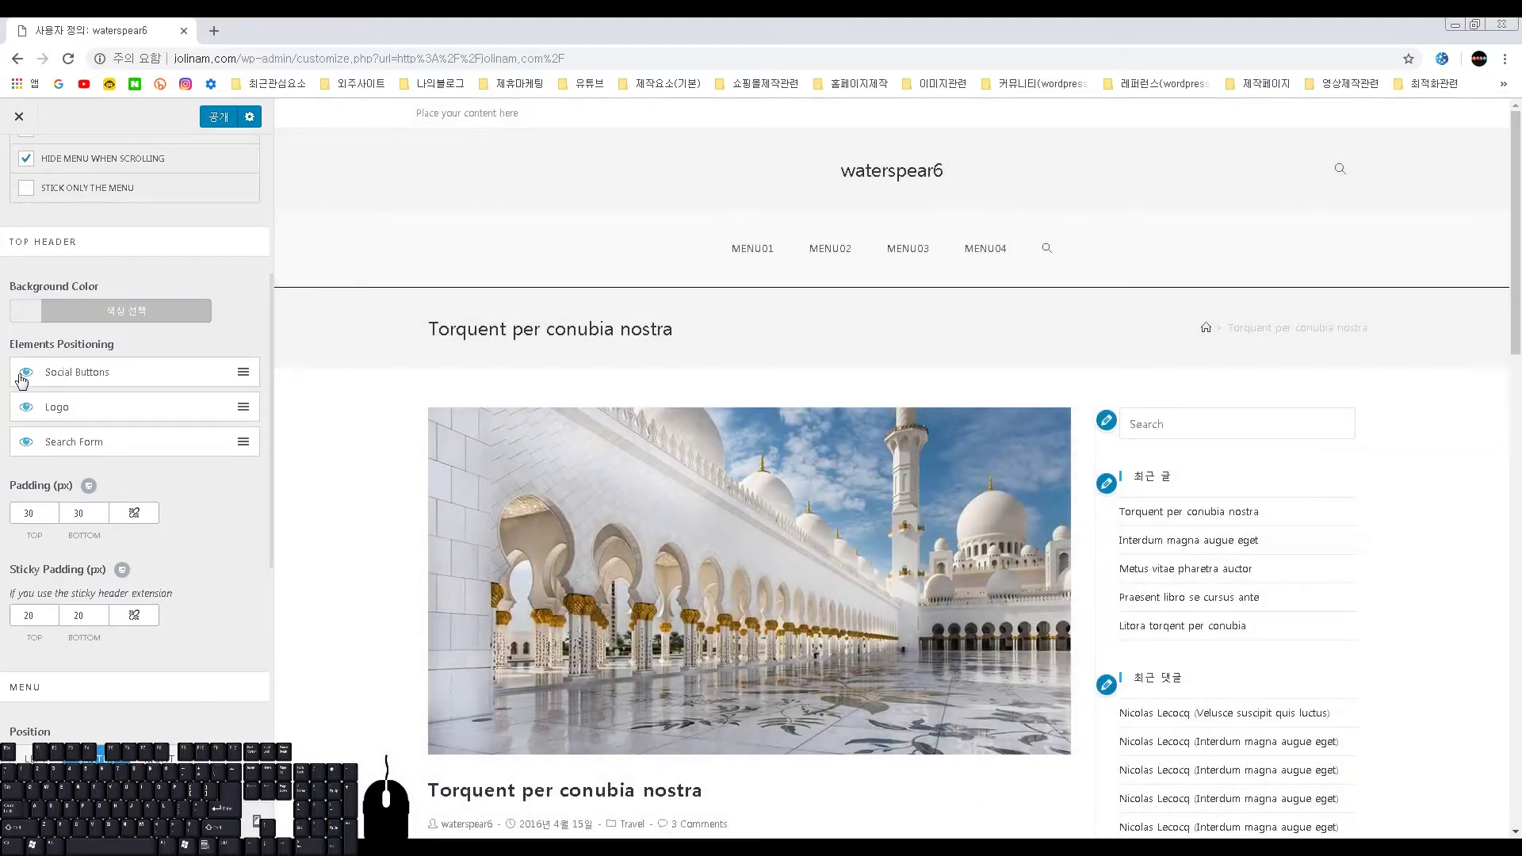
left_click(27, 448)
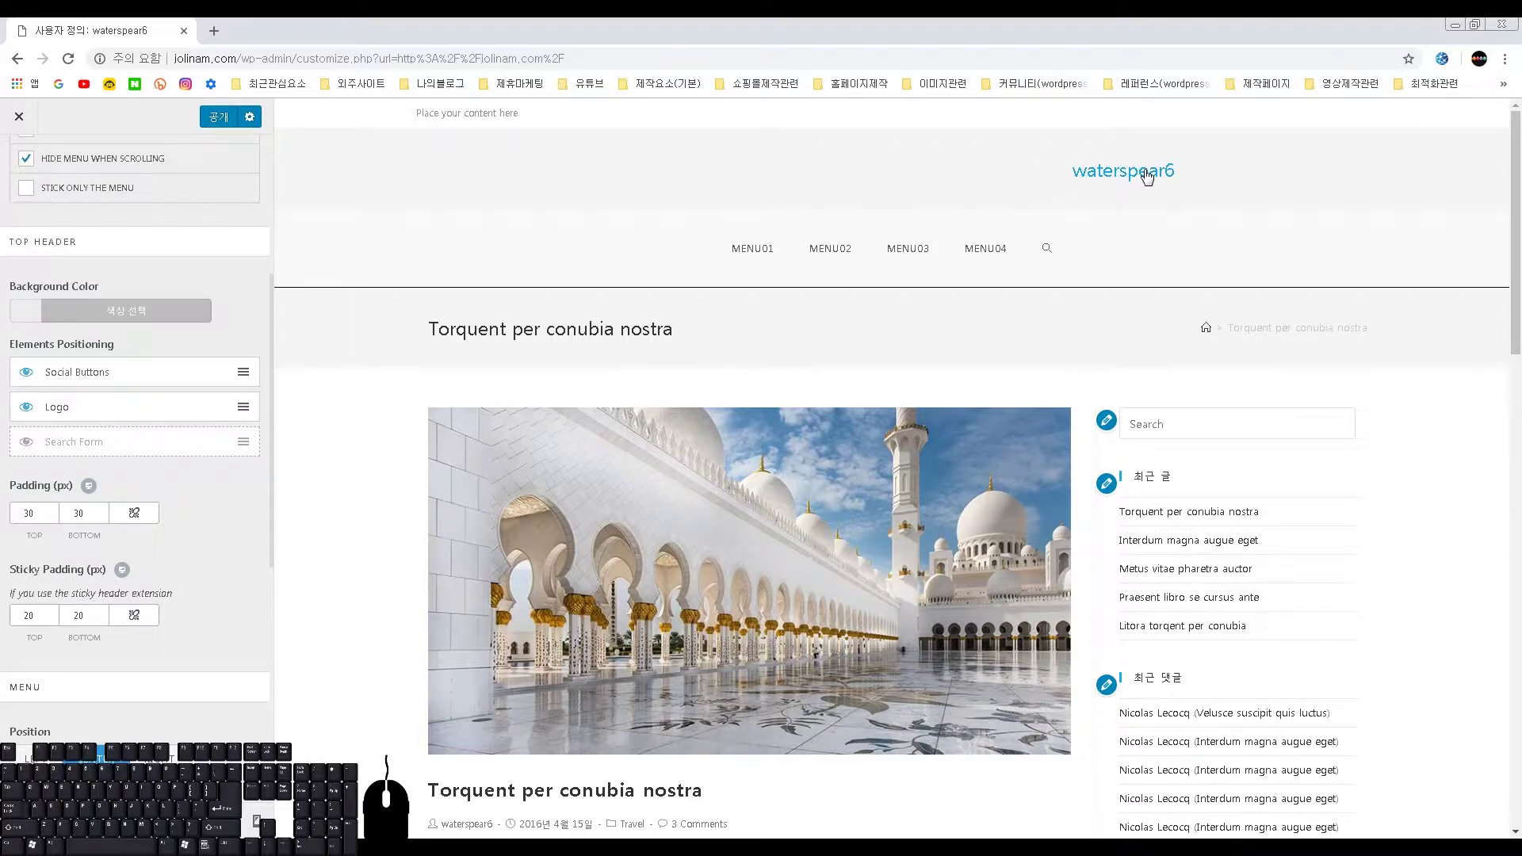
left_click(27, 446)
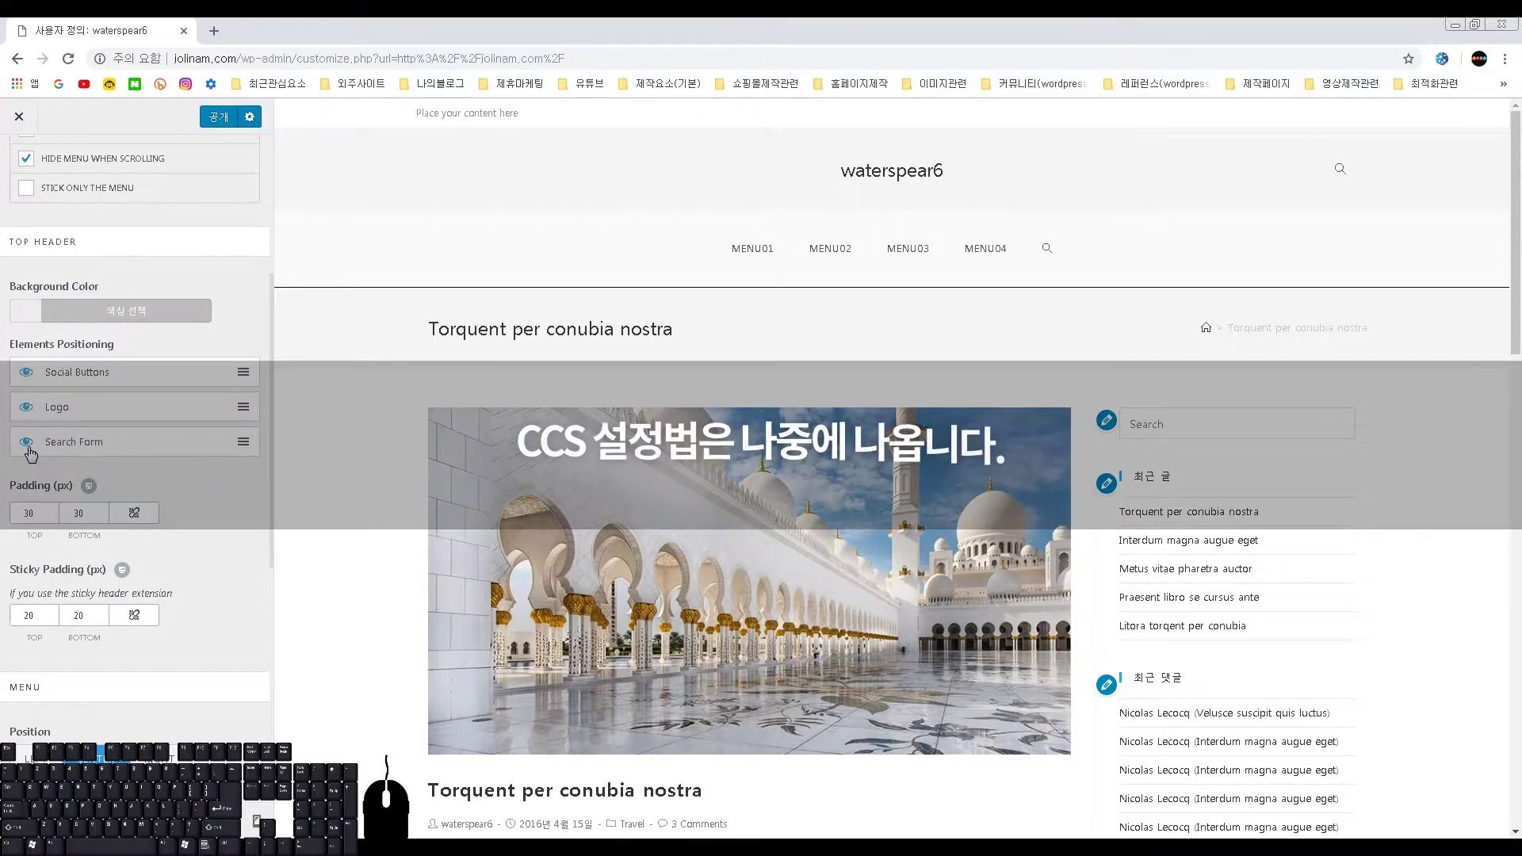
- Submit an empty search from the top header's Search Form and examine the search results page, outlining the results heading
left_click(1343, 176)
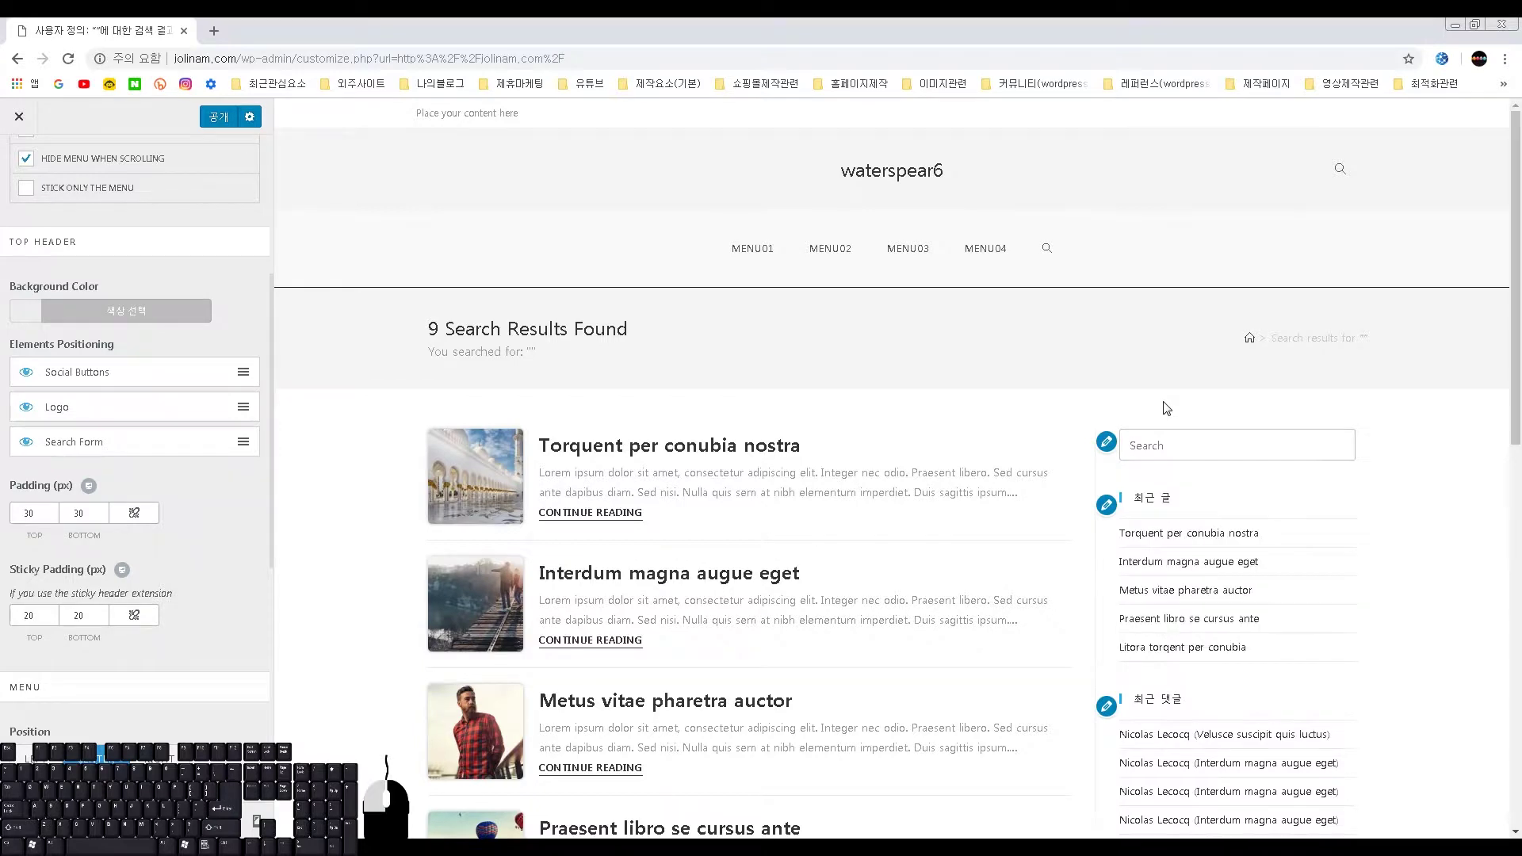
left_click_drag(418, 340, 613, 381)
left_click(612, 382)
scroll(607, 488, "down", 3)
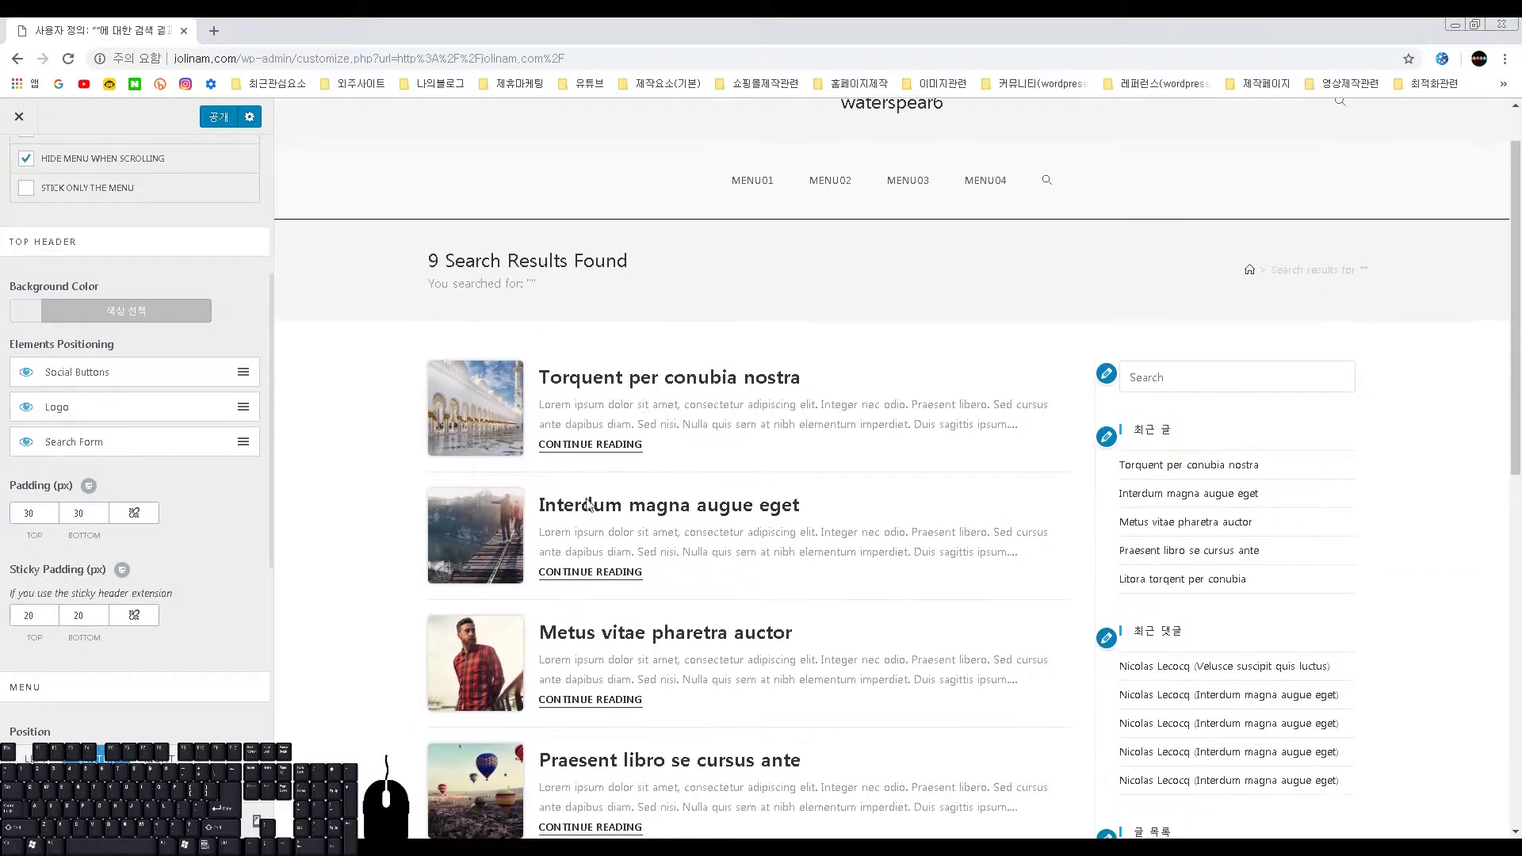
scroll(676, 644, "down", 3)
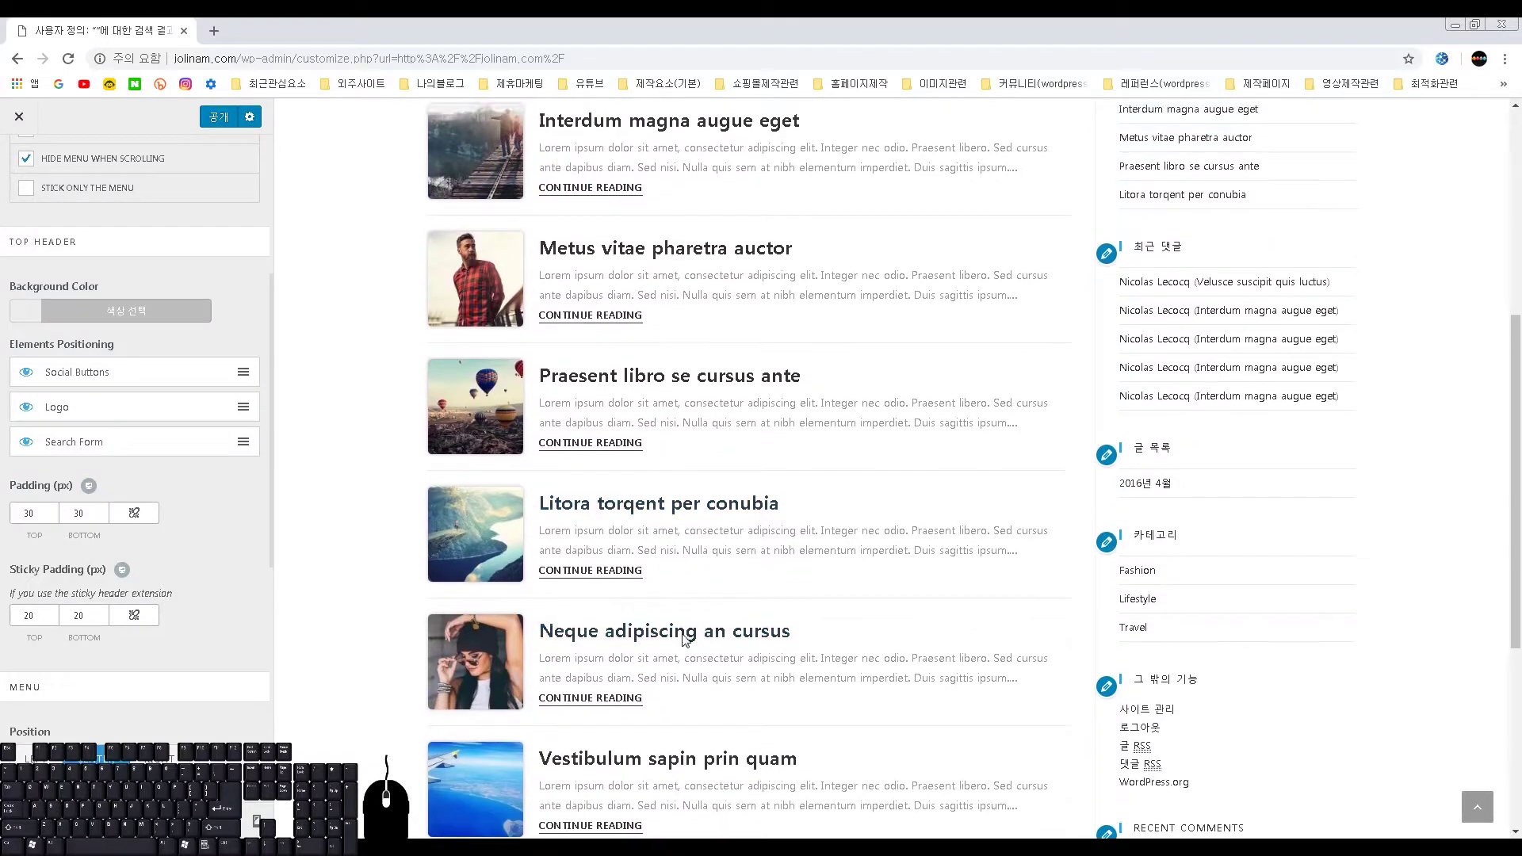
scroll(685, 636, "up", 6)
- Try the menu's search drop-down with the text asfasfasf, clear the text and close the drop-down
left_click(1341, 172)
left_click(1045, 249)
left_click(952, 323)
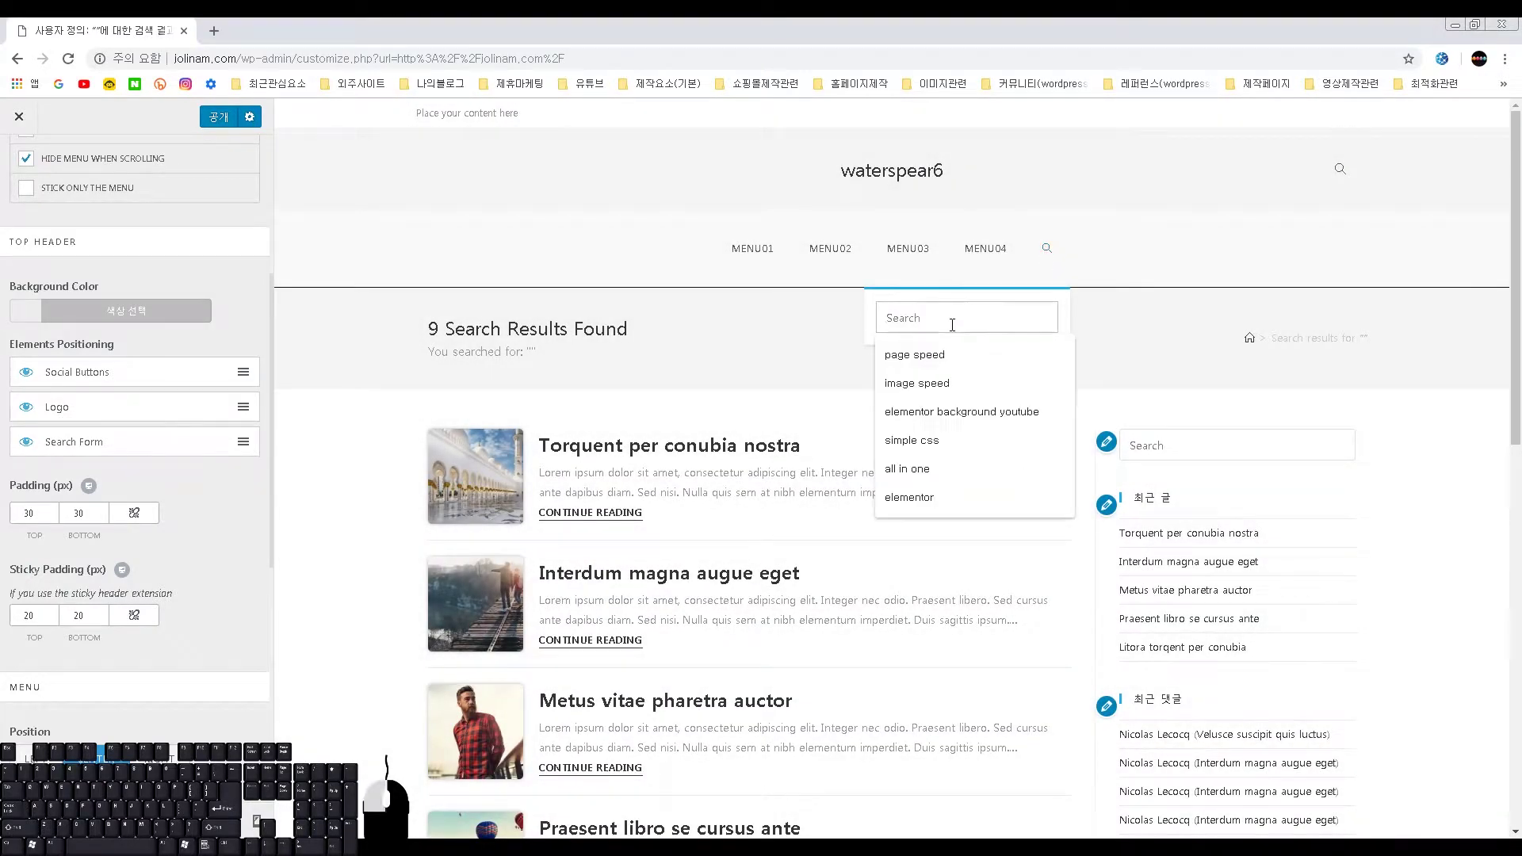
type("asfasfasf")
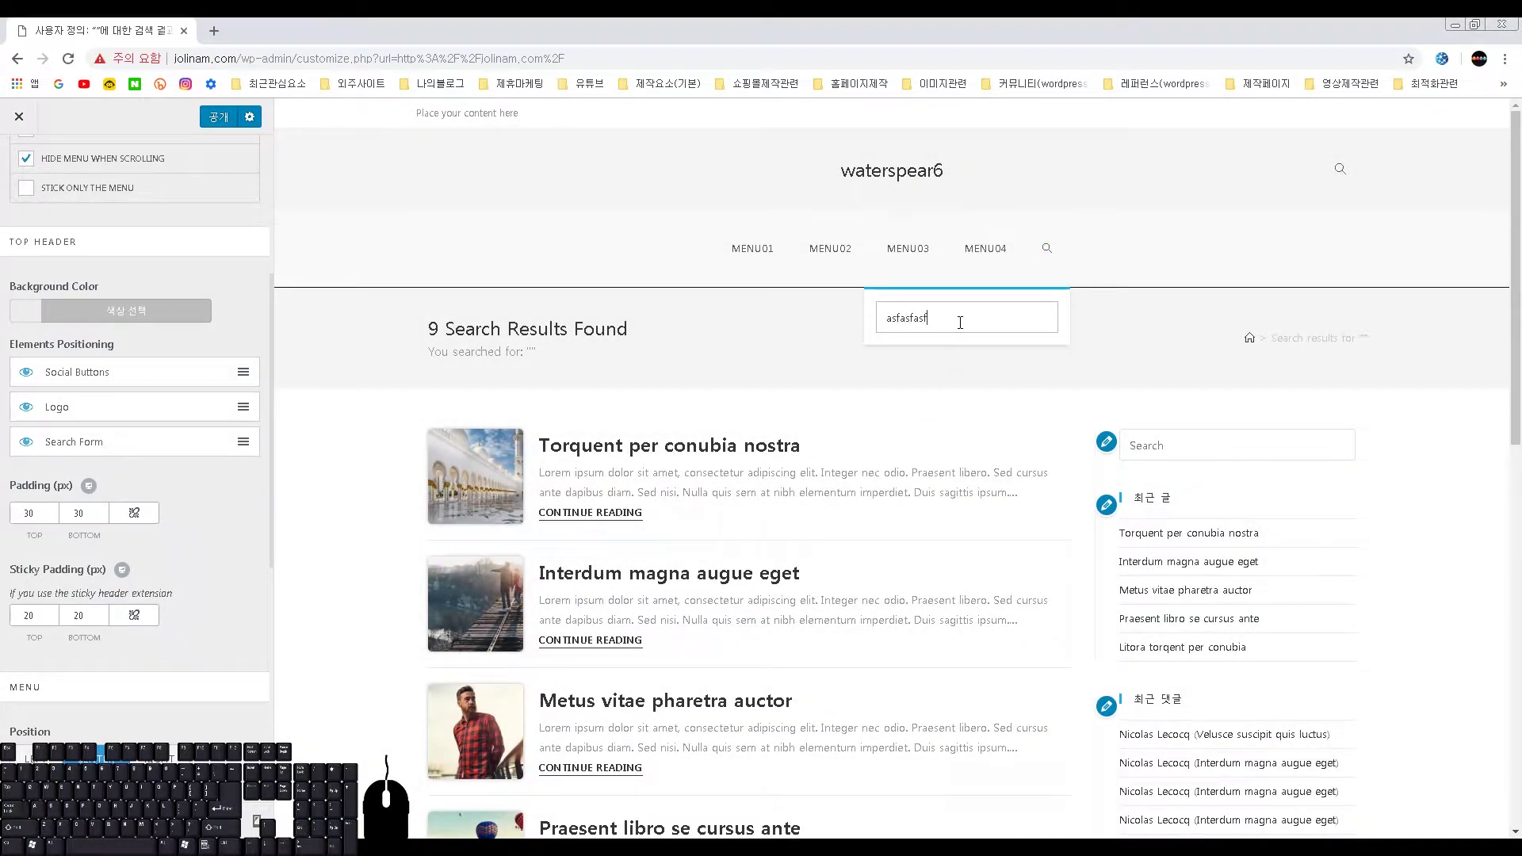
left_click_drag(968, 322, 759, 330)
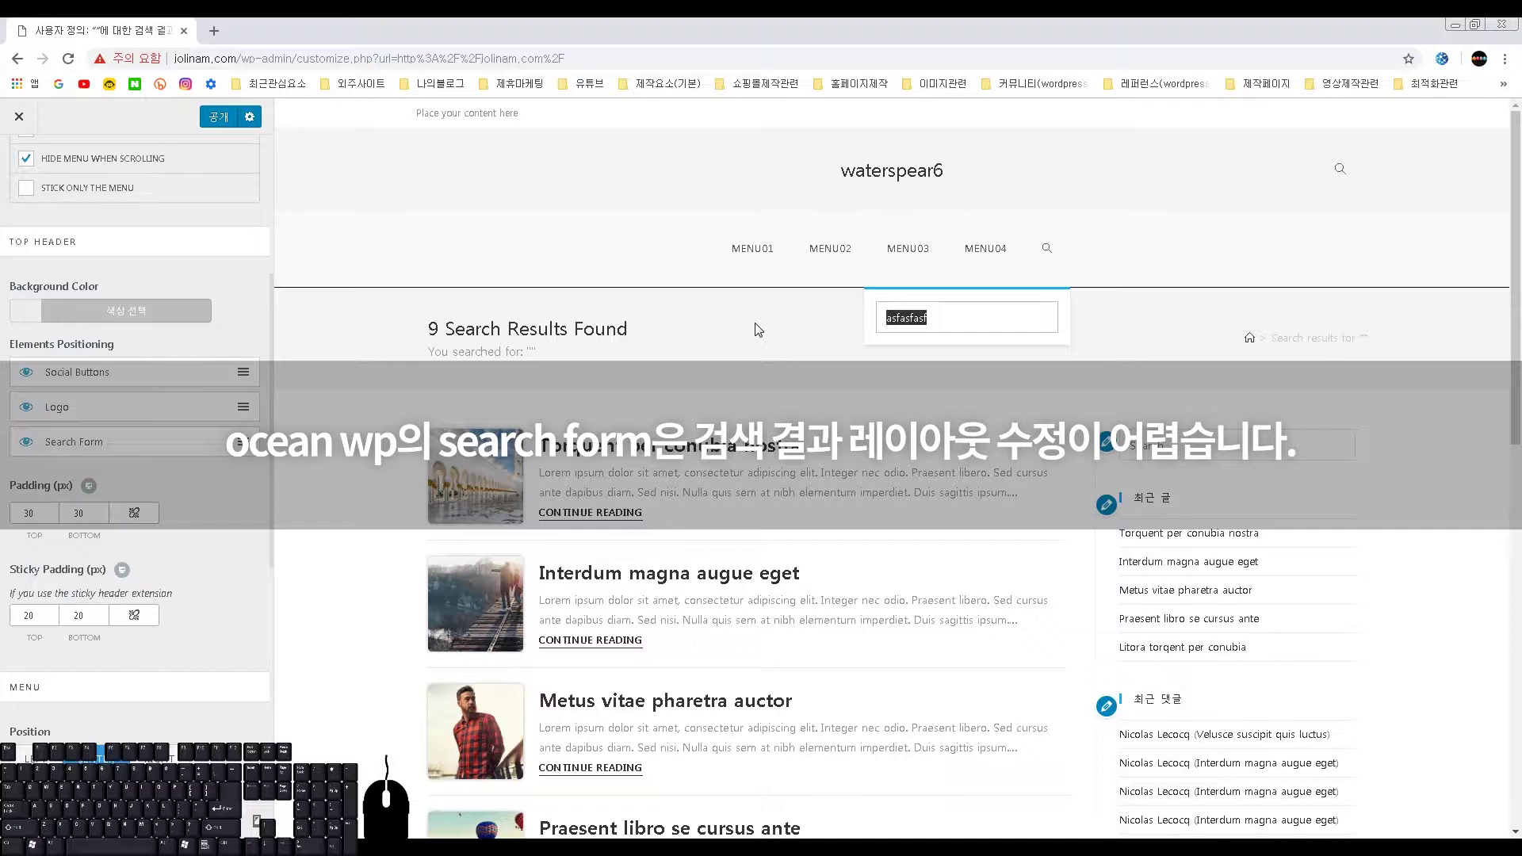
key("BackSpace")
left_click(1048, 254)
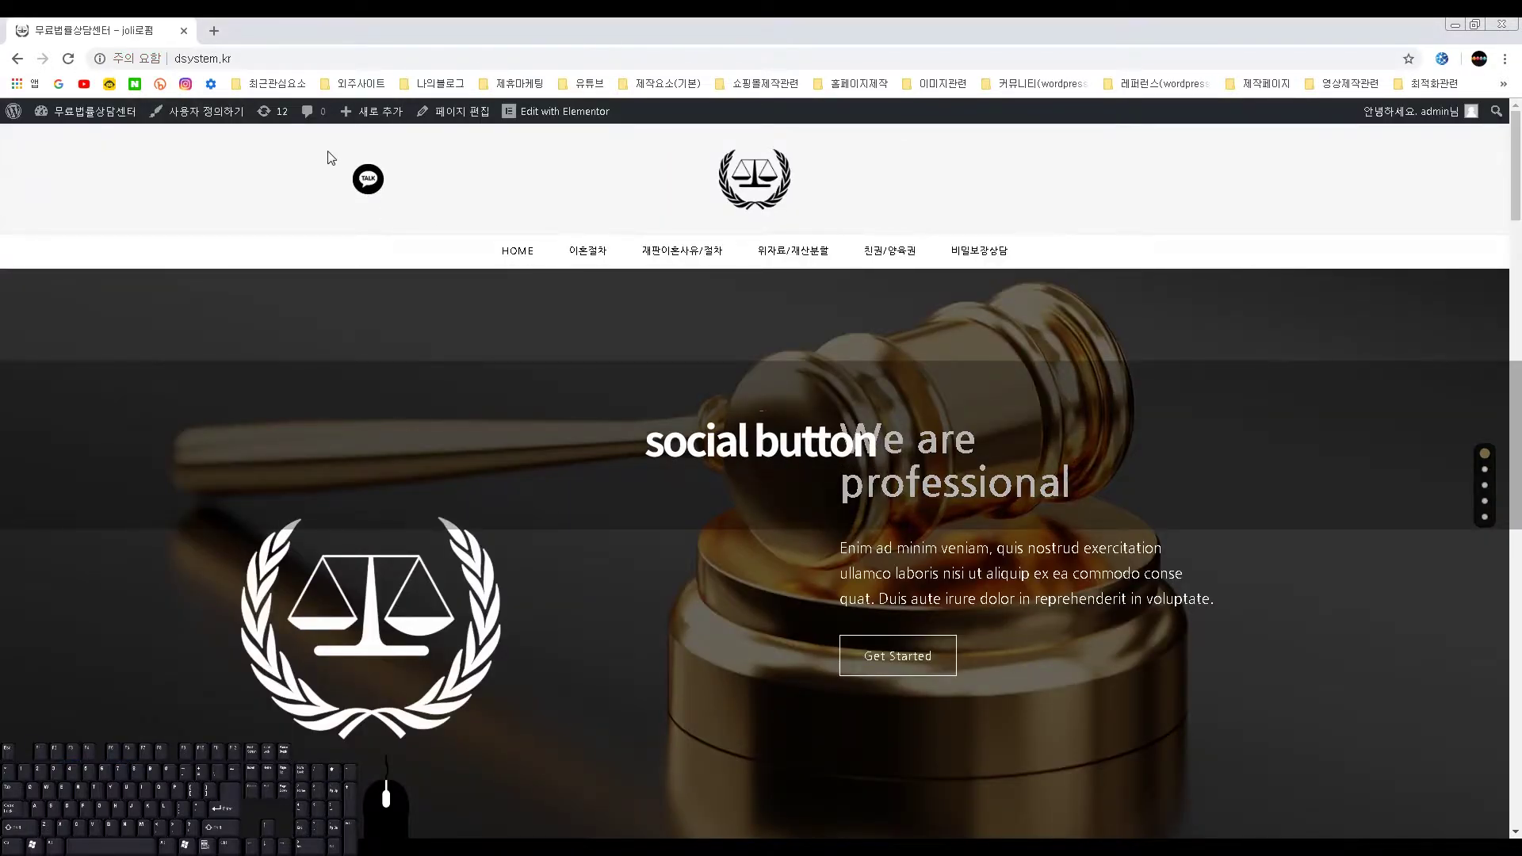
- Outline the social button in the top header of the example site dsystem.kr
key("ctrl+2")
mouse_move(369, 142)
left_mouse_down()
mouse_move(339, 190)
mouse_move(406, 212)
left_mouse_up()
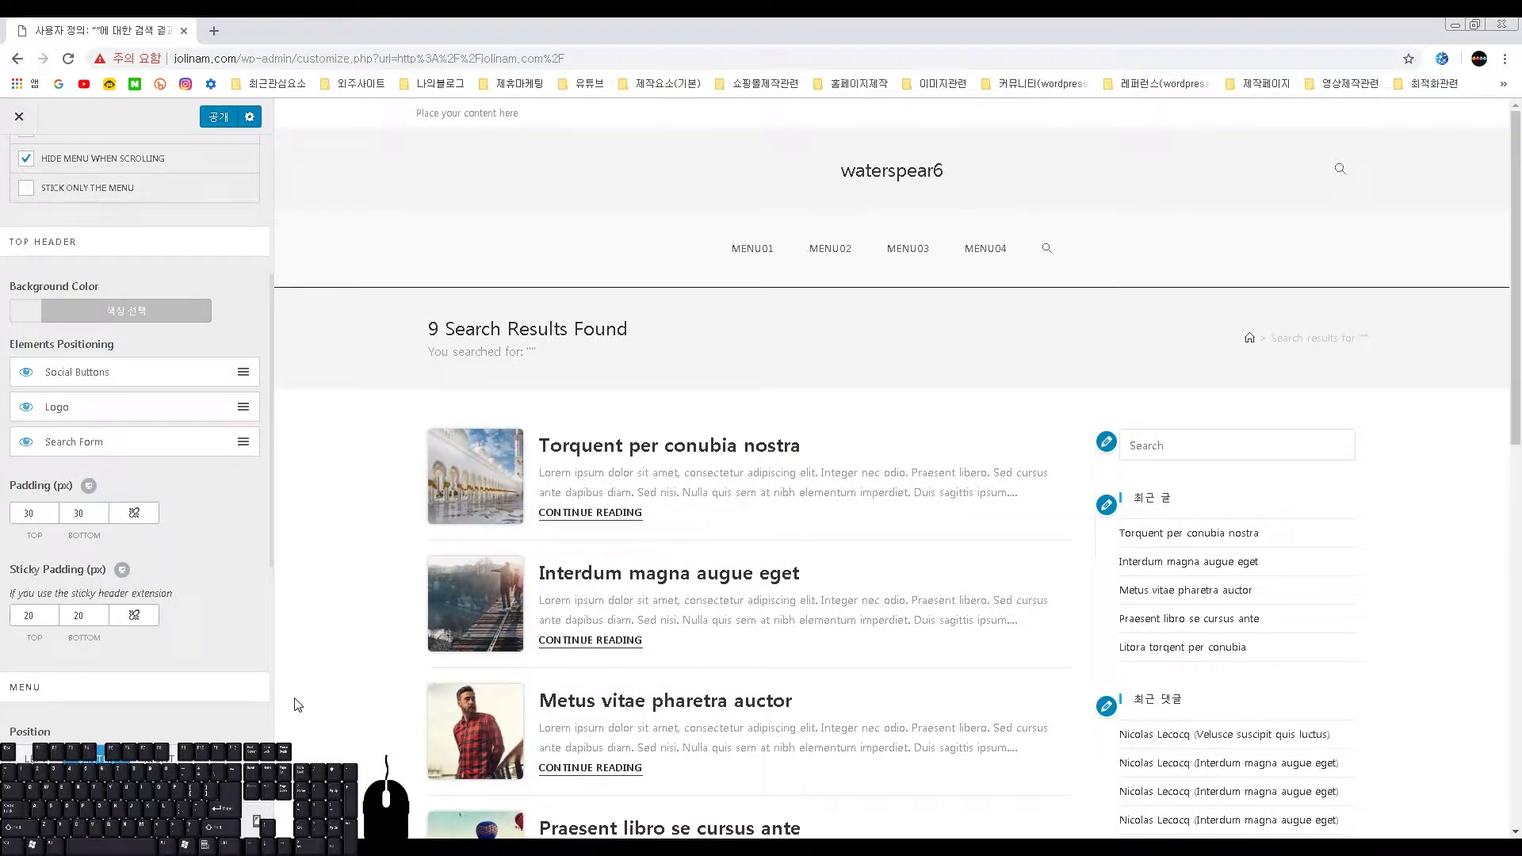
- Leave the header's General settings and enable the Social Menu in the Header section
scroll(211, 659, "down", 4)
scroll(214, 664, "down", 3)
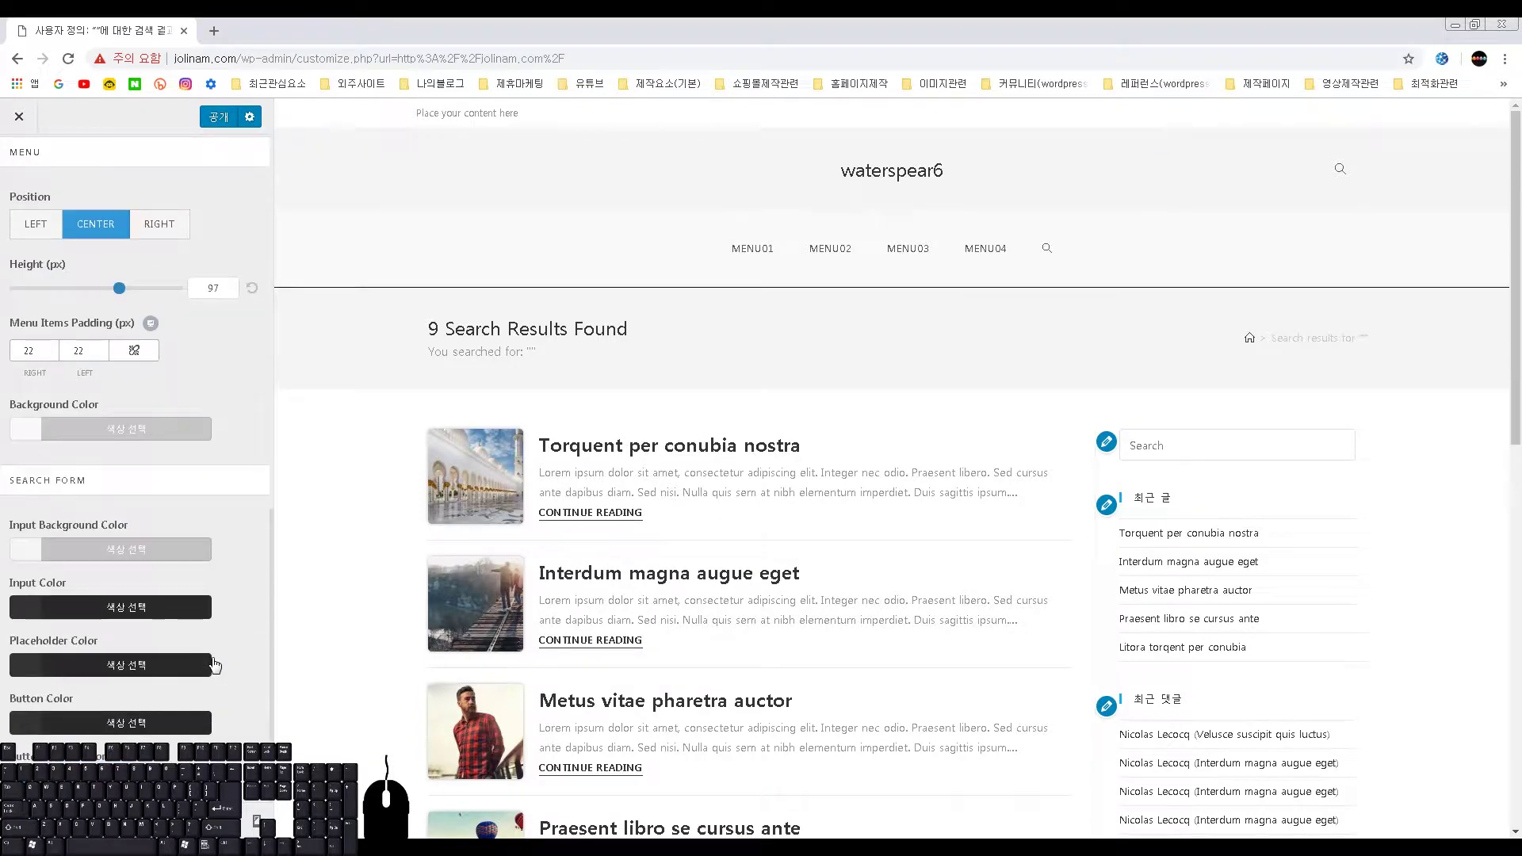
scroll(214, 665, "up", 10)
left_click(19, 163)
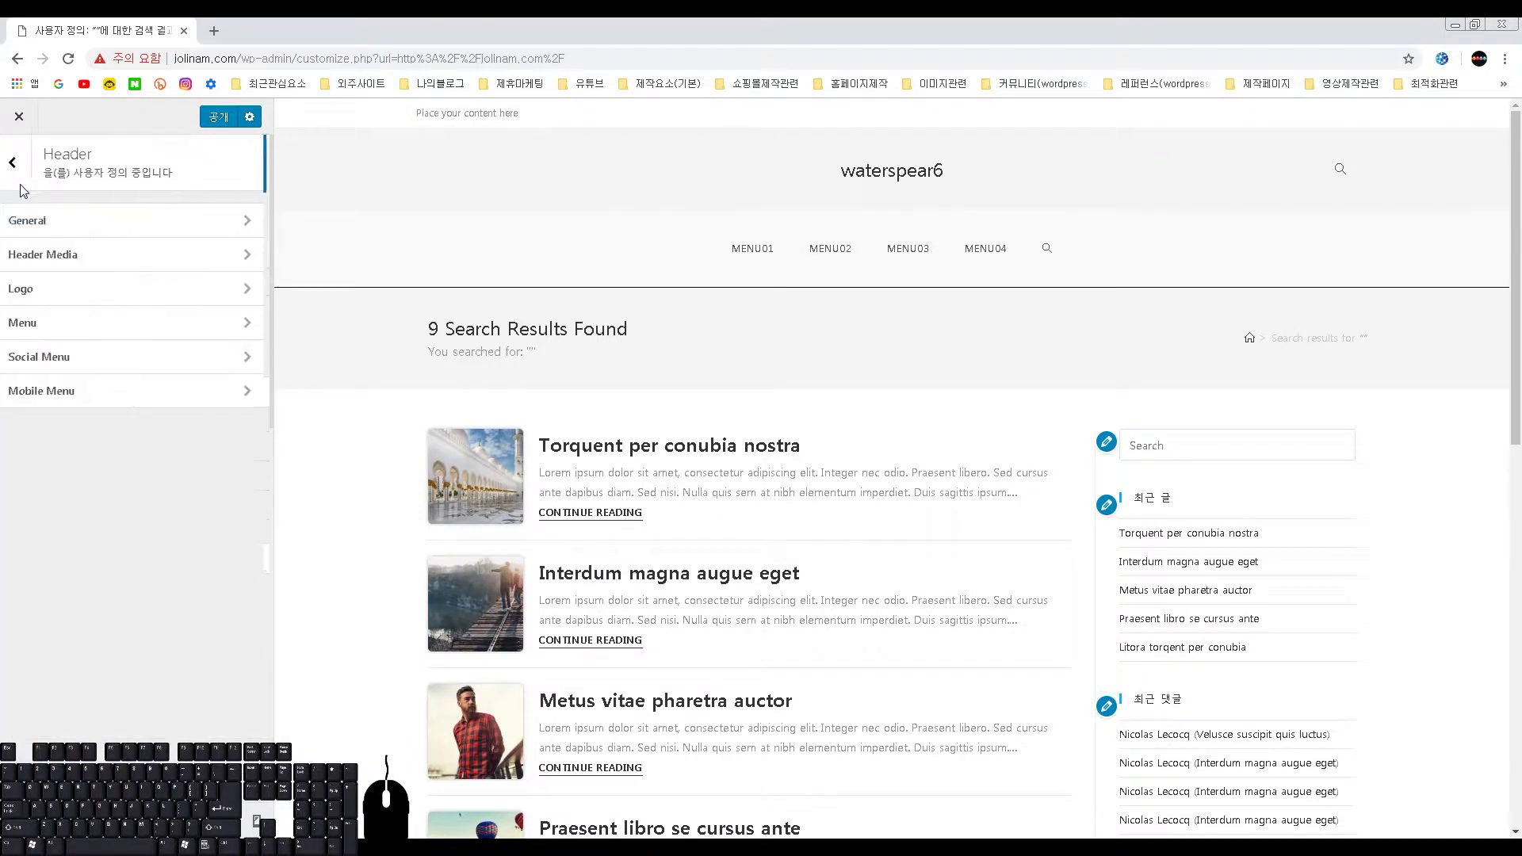
left_click(42, 355)
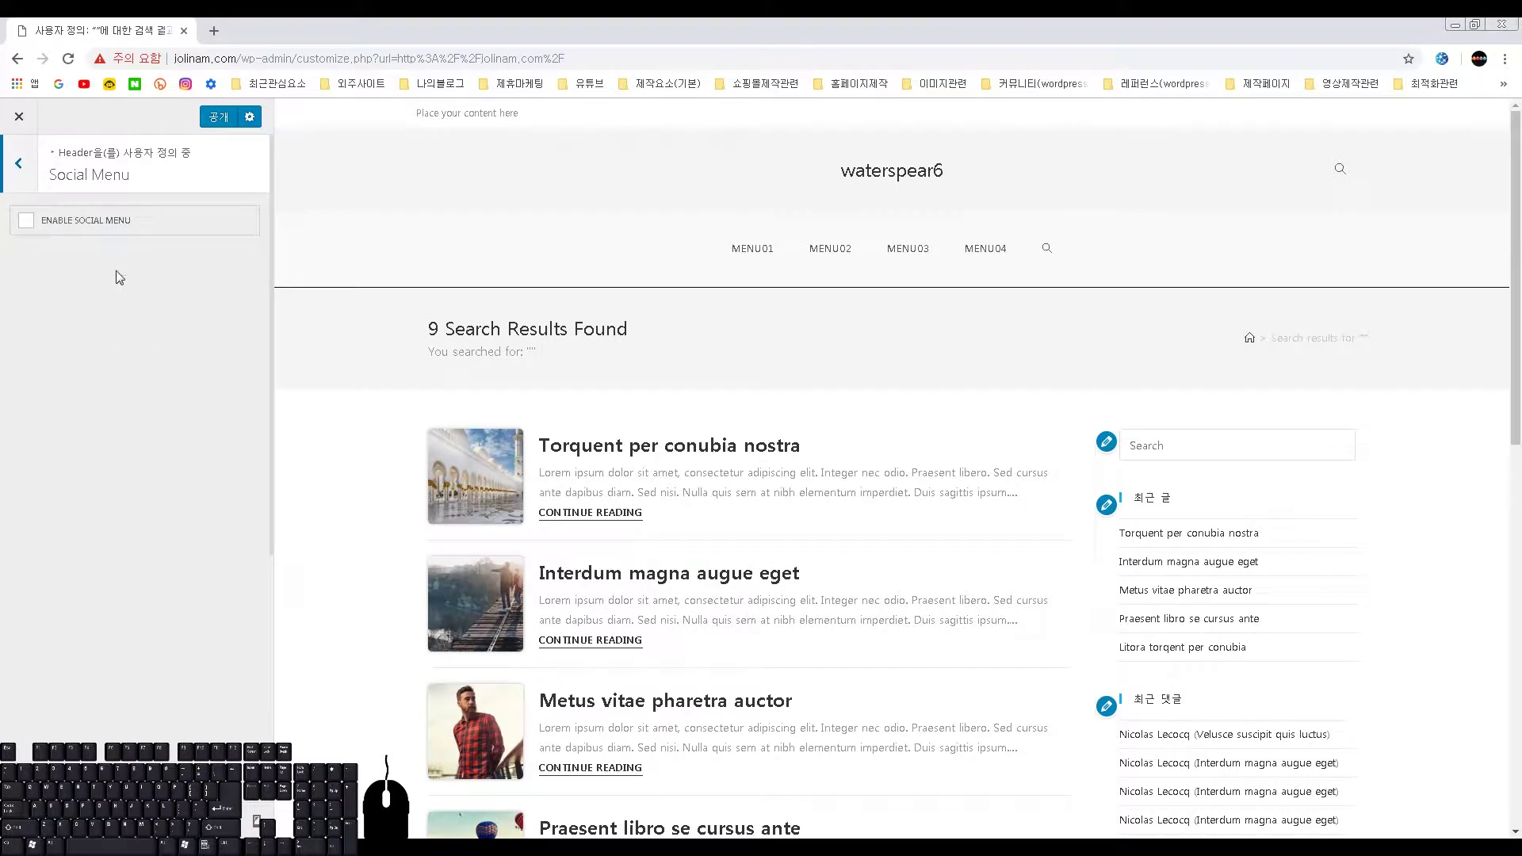
left_click(26, 228)
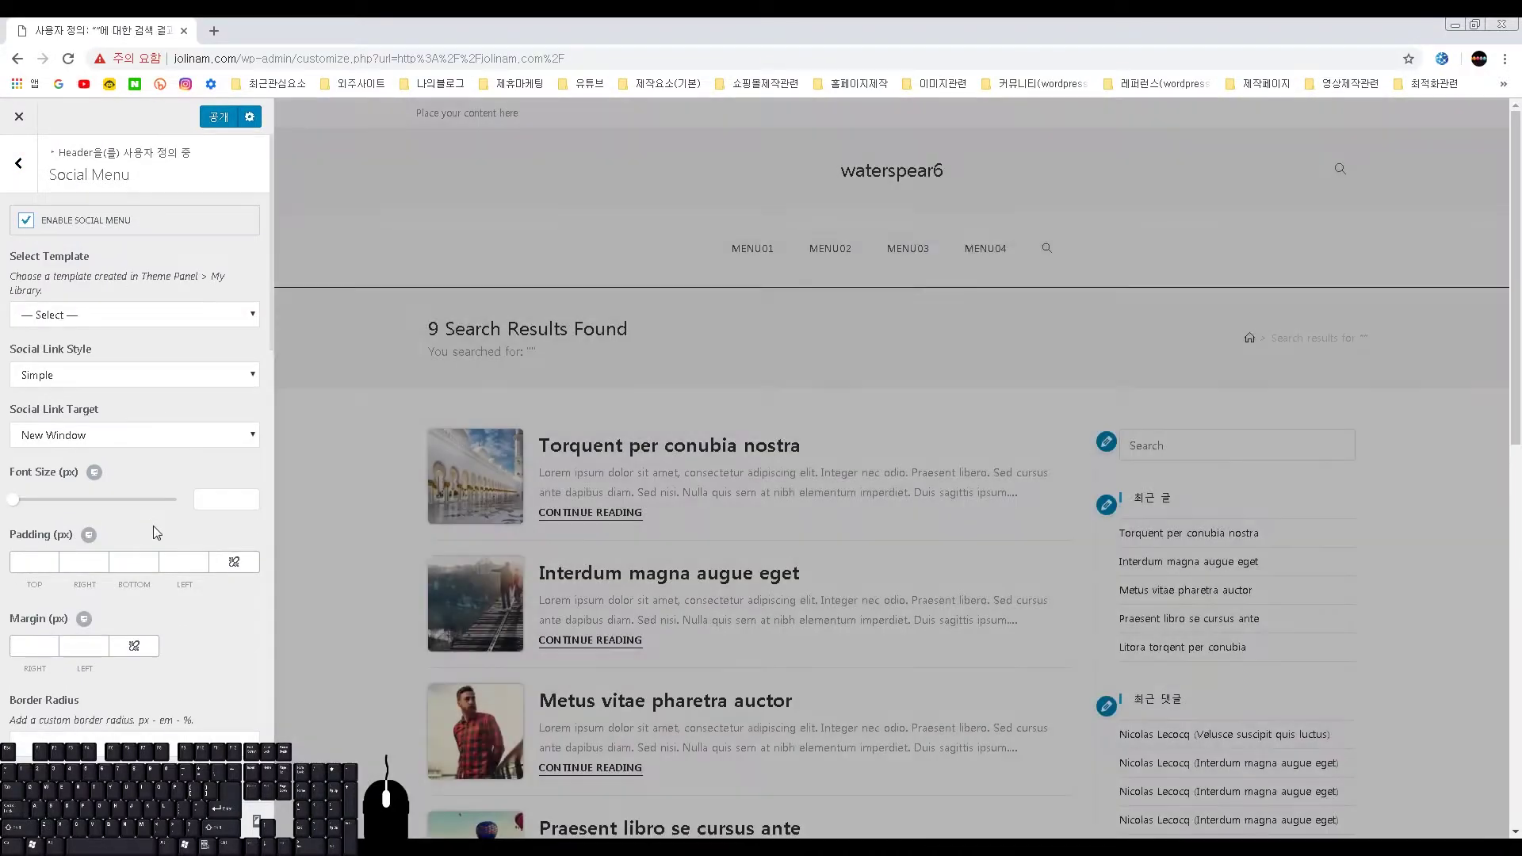
- Examine the Social Menu's style options and the link fields for social networks such as Instagram, LinkedIn, Tumblr and Github
scroll(154, 526, "down", 6)
scroll(165, 533, "down", 1)
scroll(162, 526, "up", 1)
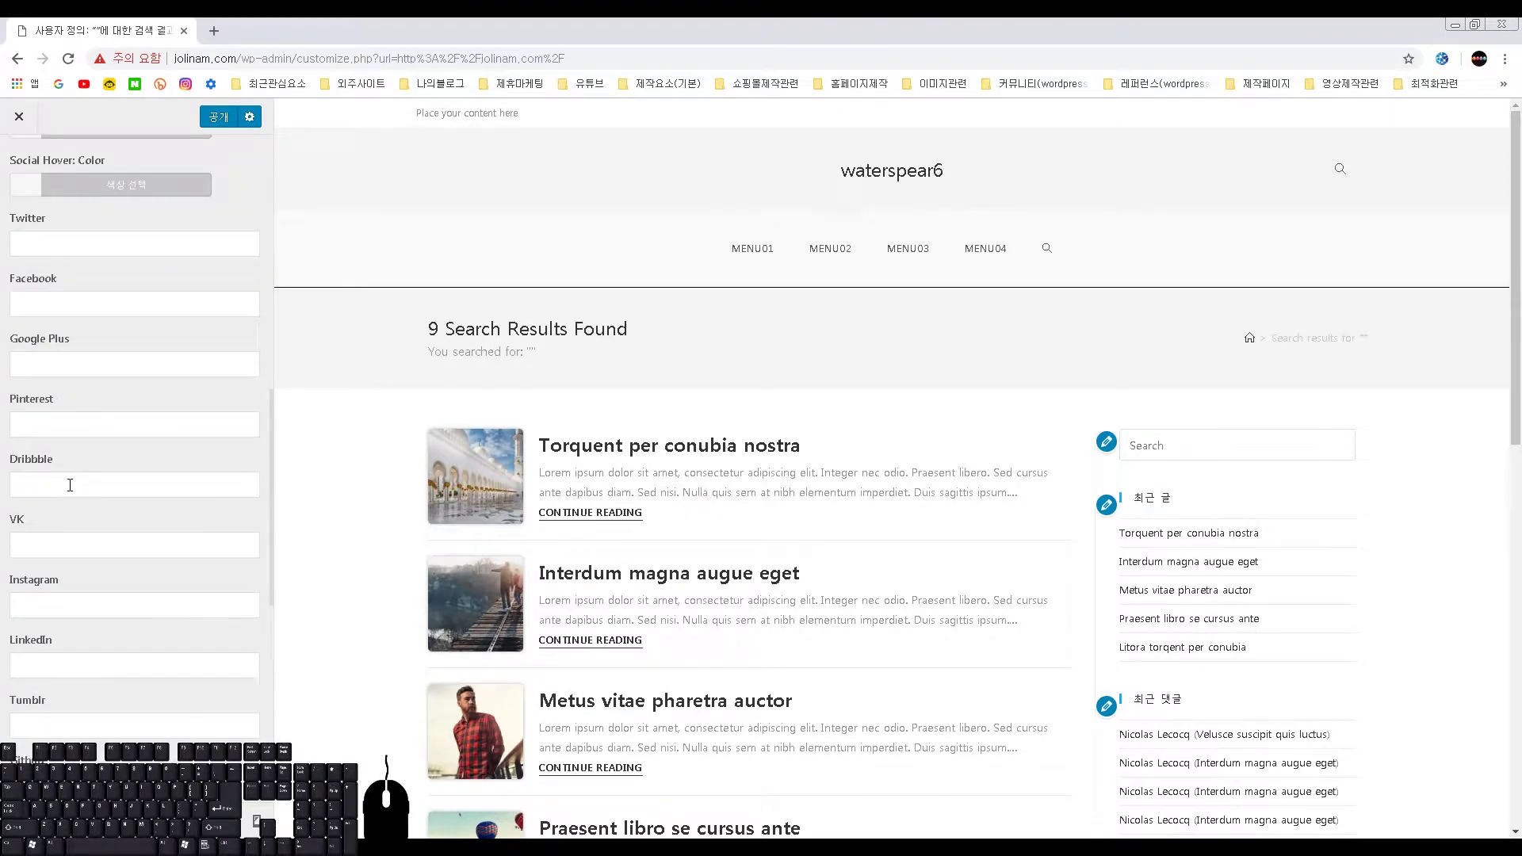
left_click(97, 612)
left_click(100, 667)
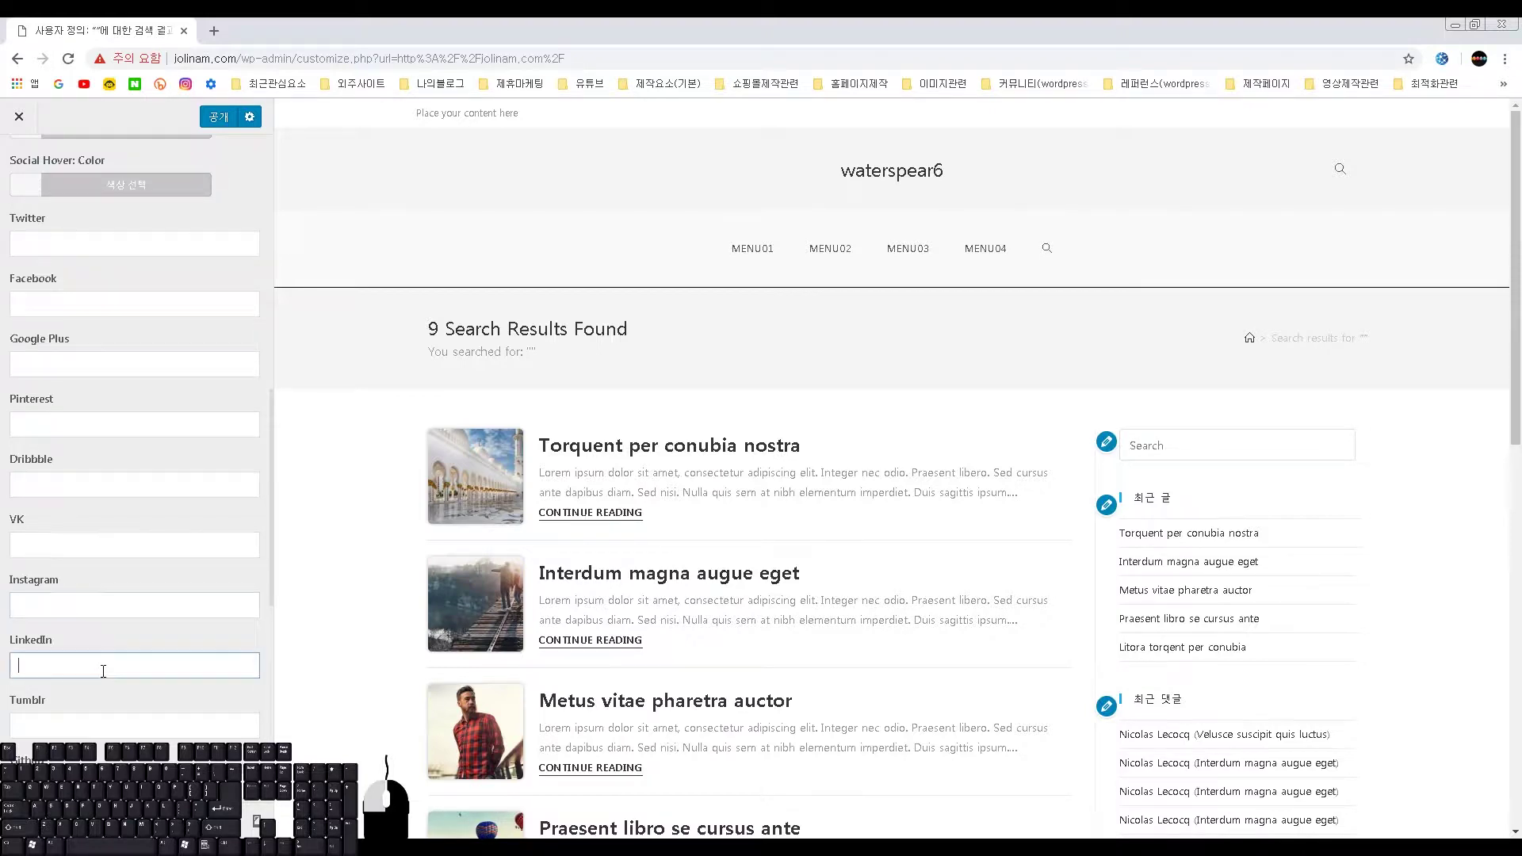
scroll(155, 668, "down", 1)
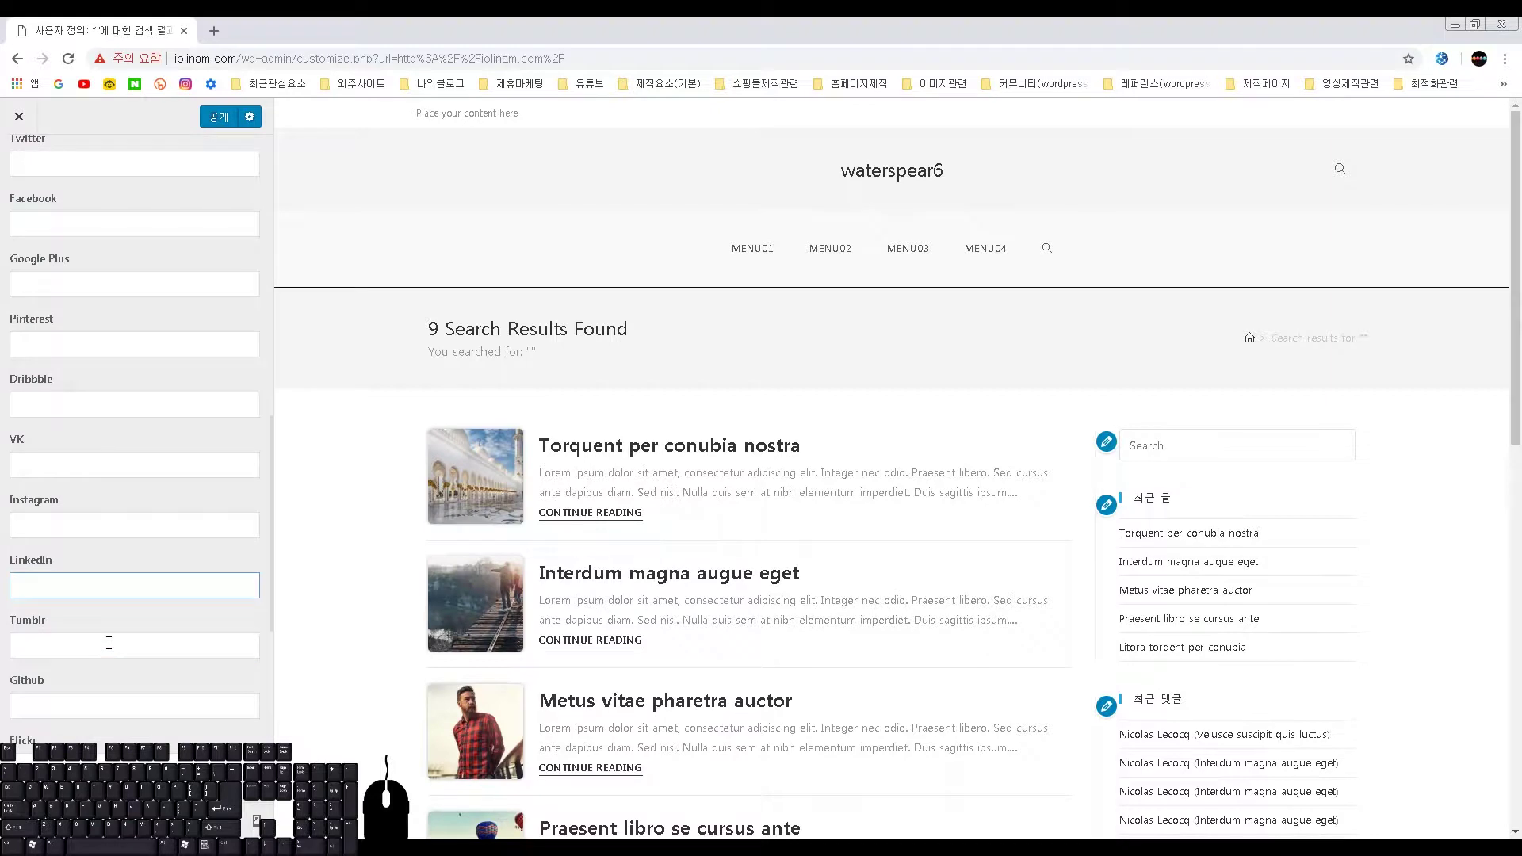
left_click(72, 646)
left_click(83, 696)
scroll(82, 695, "down", 1)
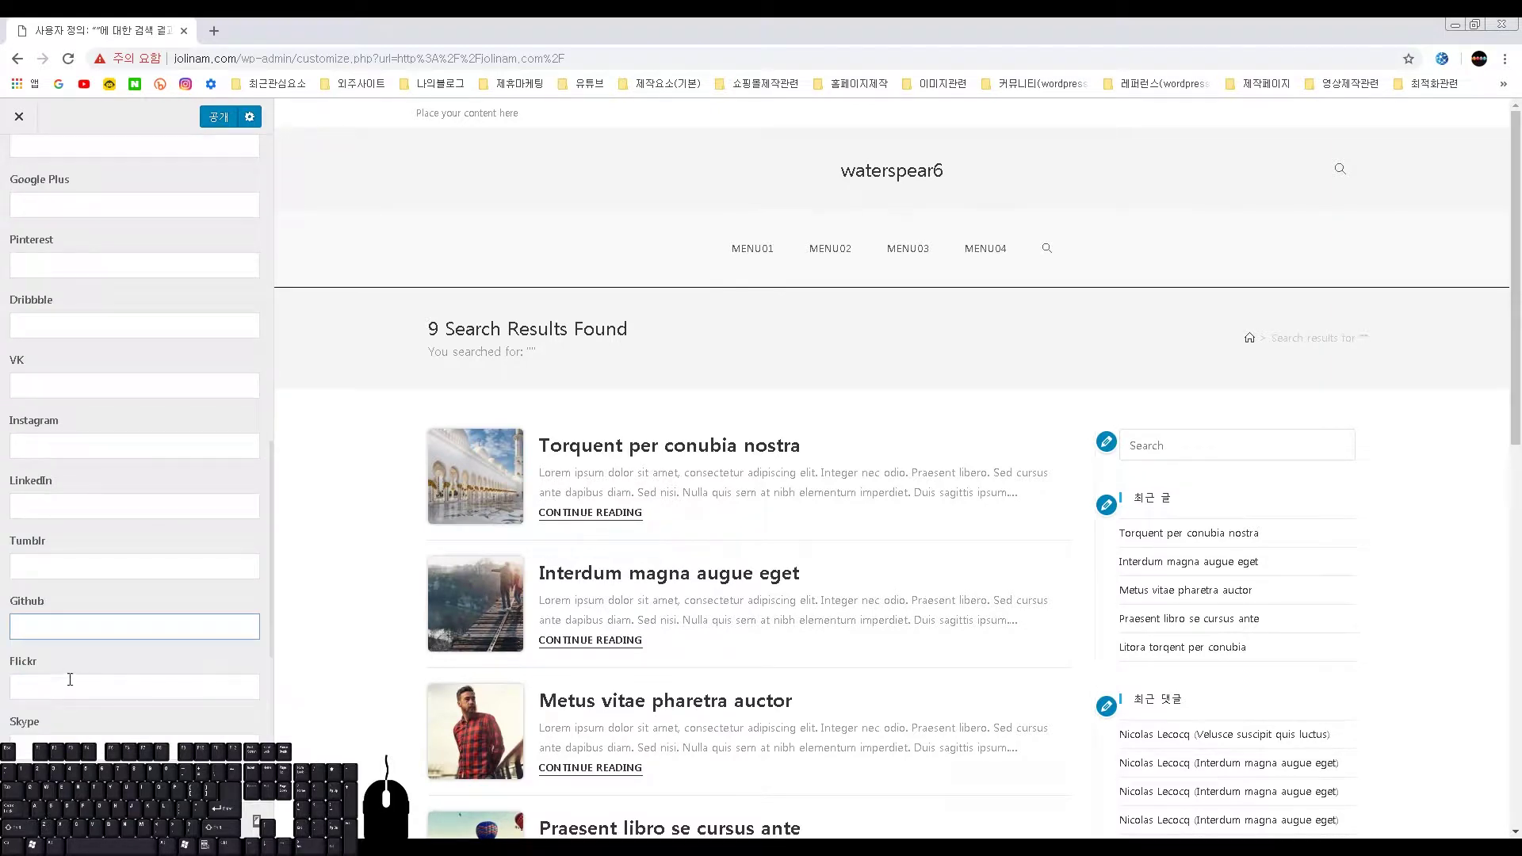
scroll(78, 676, "up", 9)
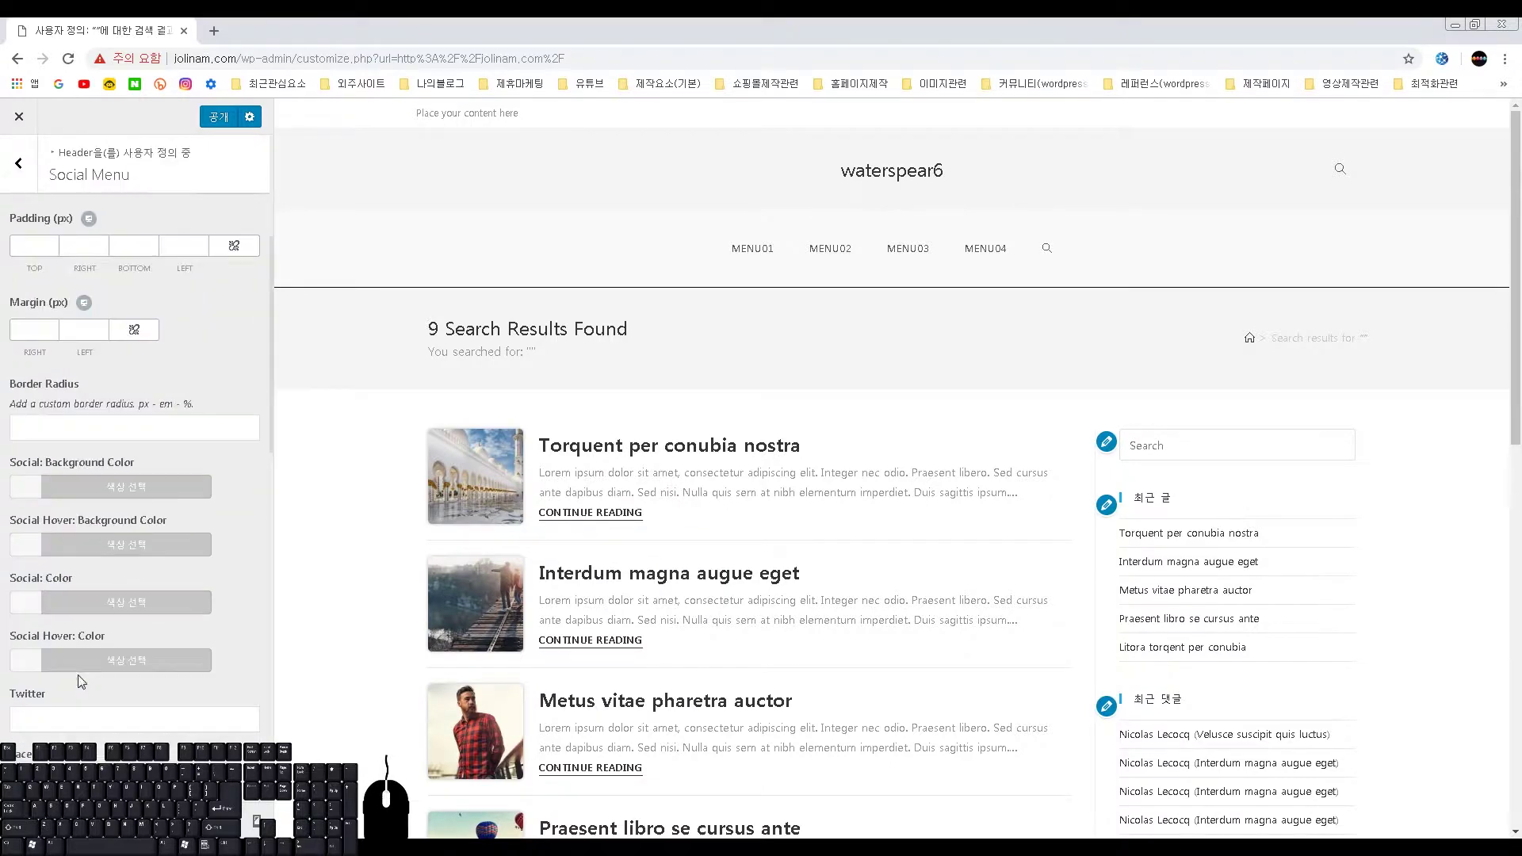
- Return to the header's General settings, circle the social button area and mark the Top Header's Padding setting
left_click(18, 163)
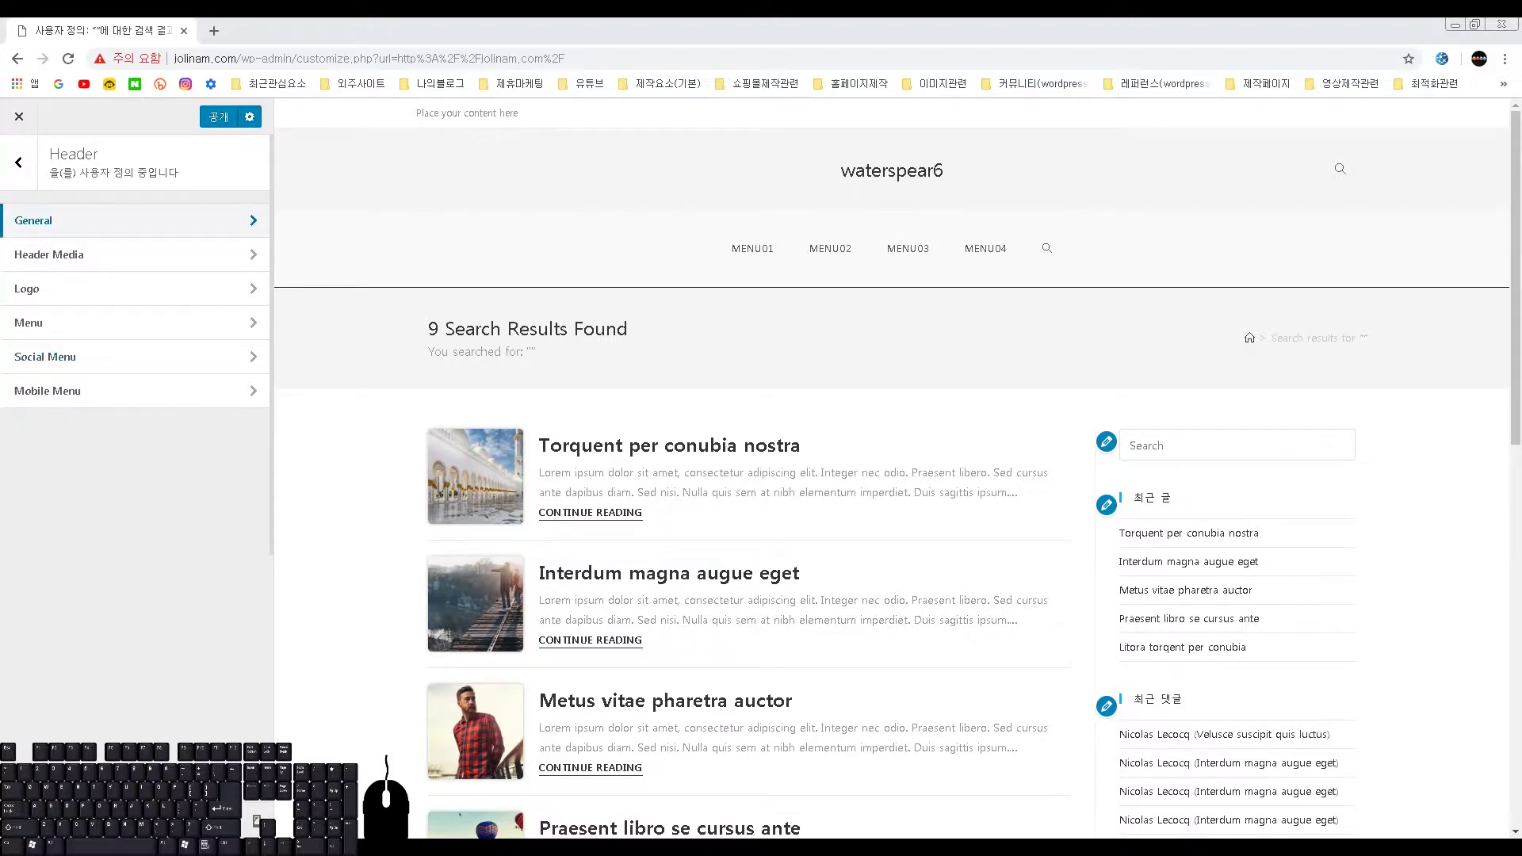
left_click(77, 221)
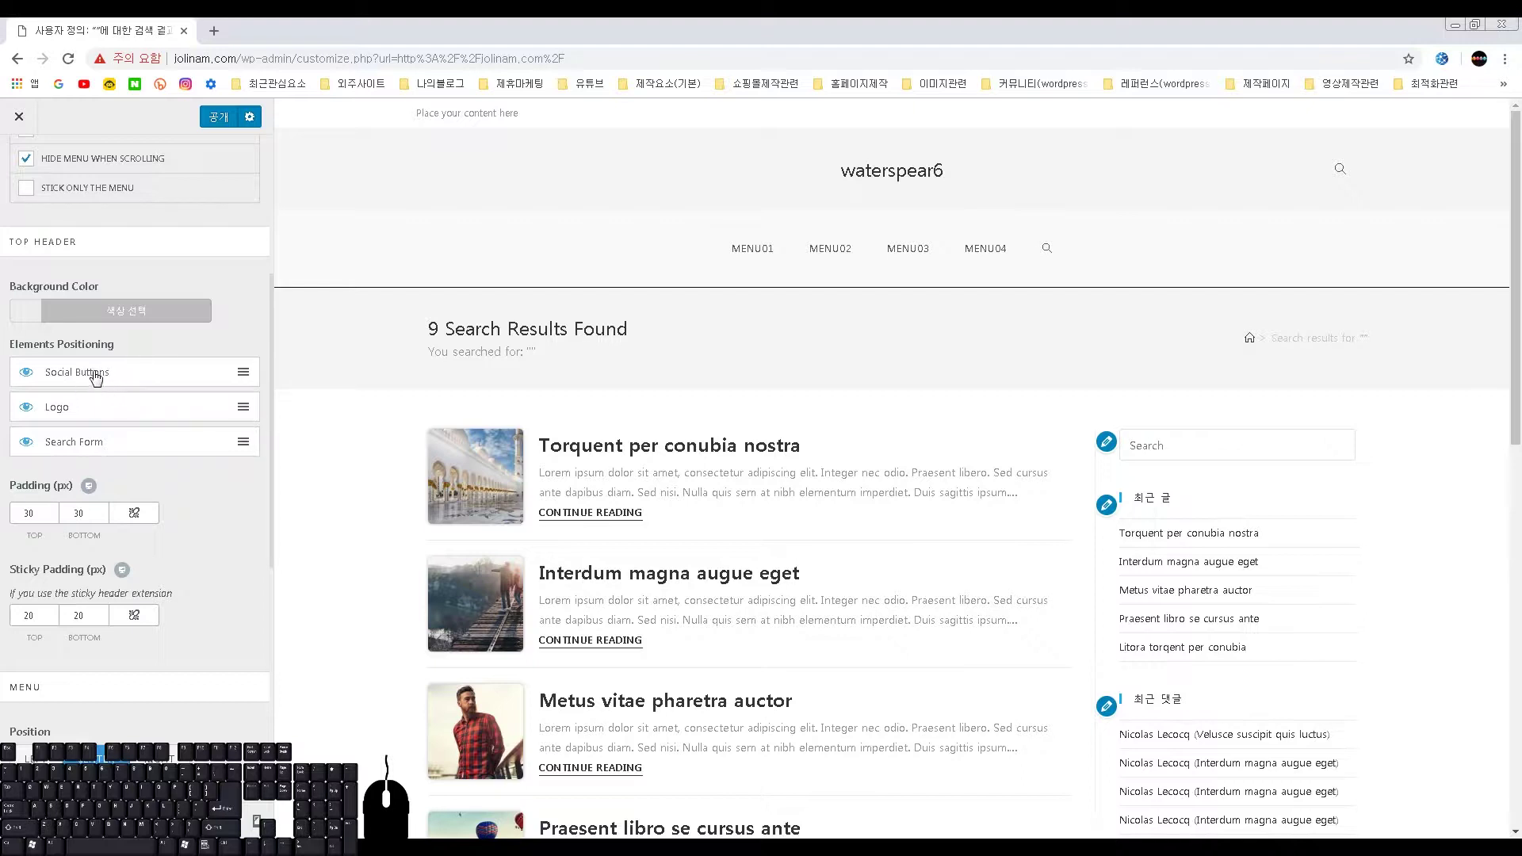
key("ctrl+2")
key("Tab")
left_click_drag(532, 137, 613, 198)
key("Escape")
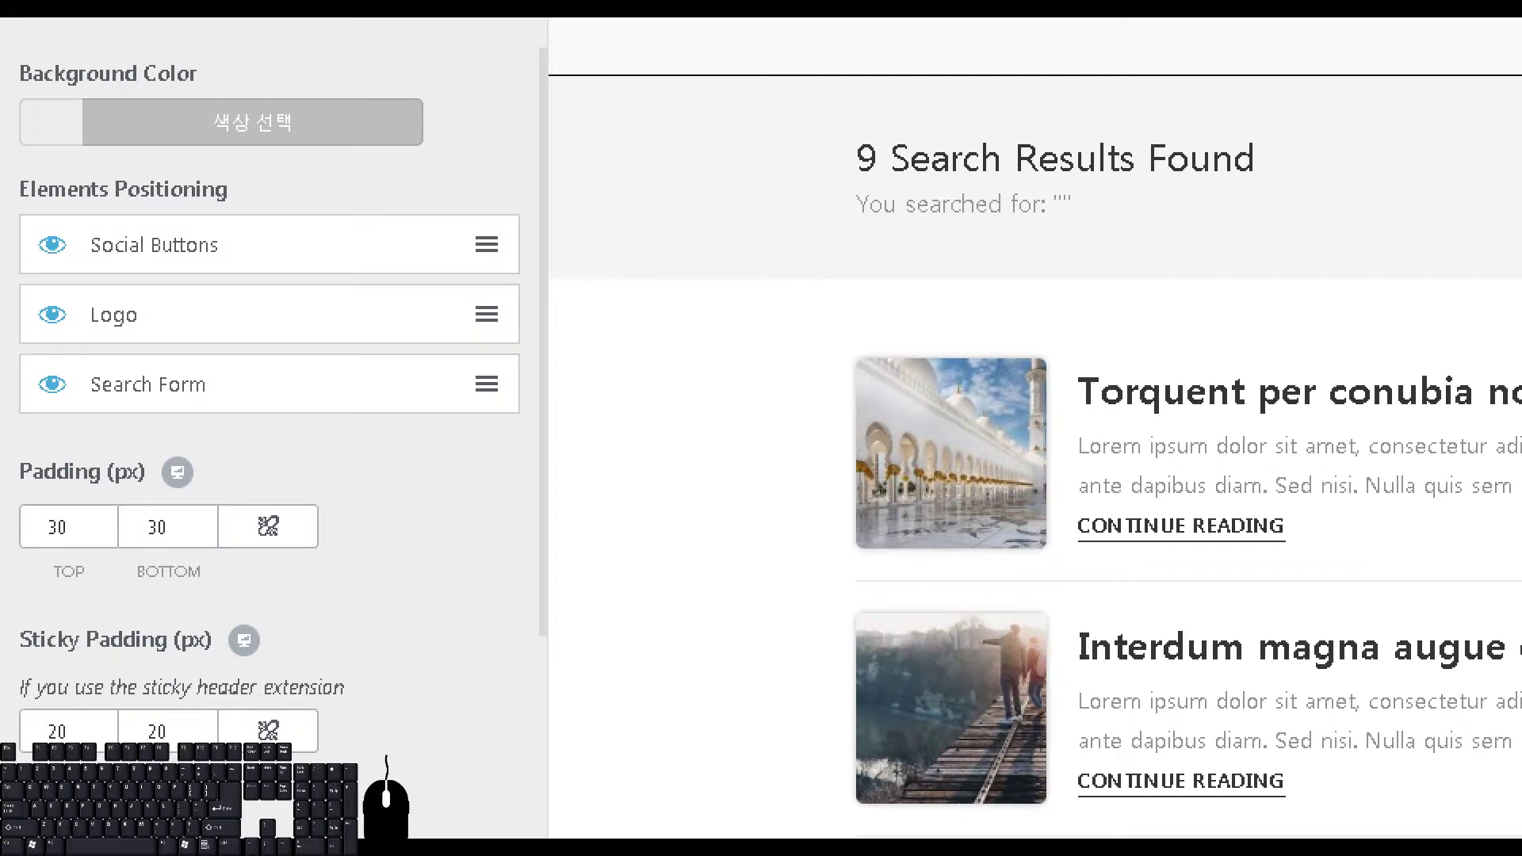
key("shift")
left_click_drag(20, 493, 252, 491)
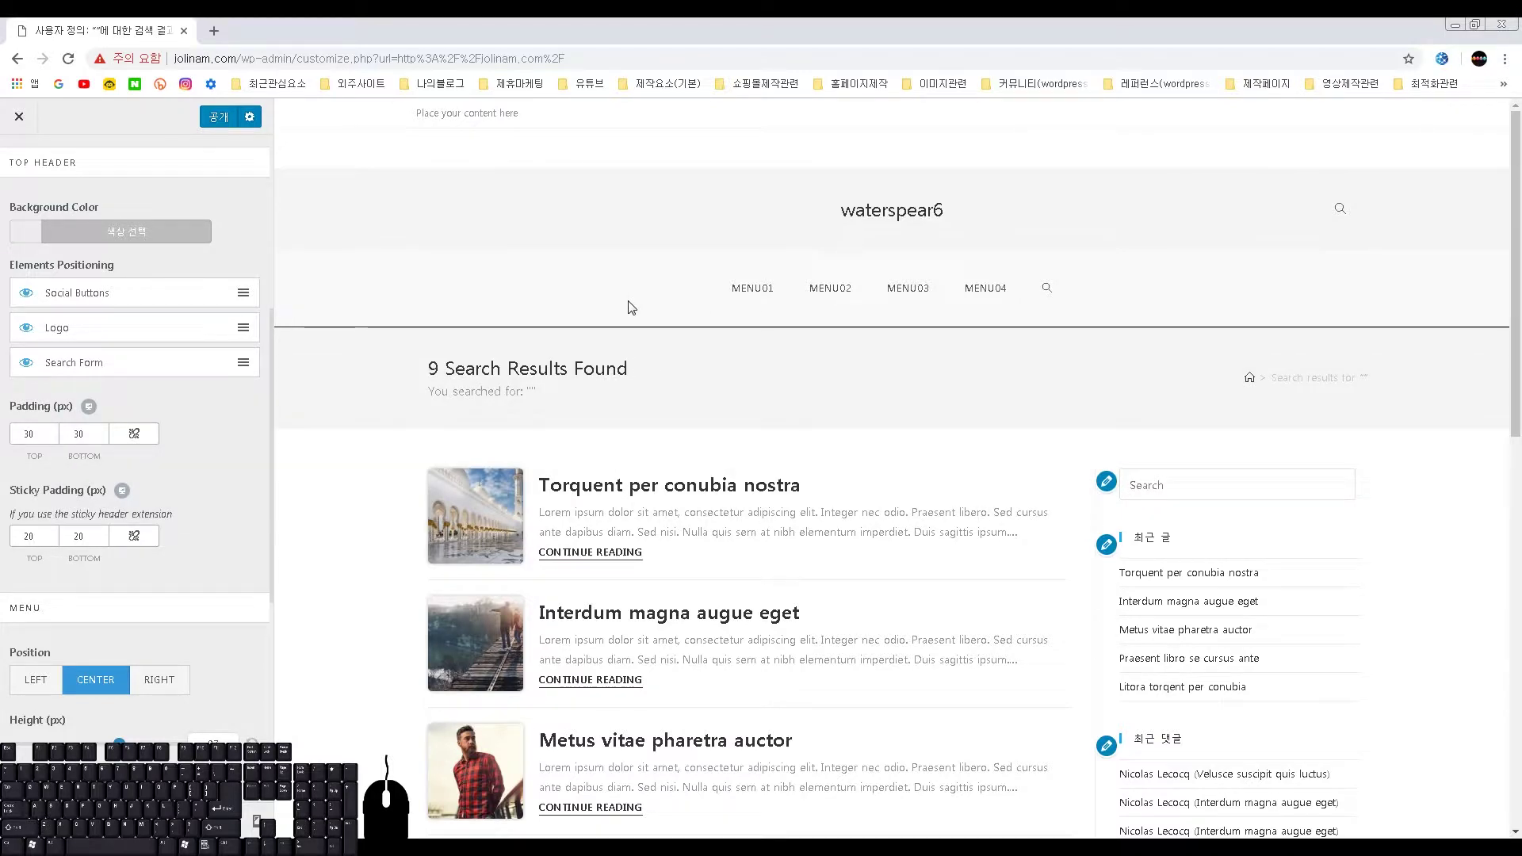
- Open the browser's developer tools, outline the Elements label in red and switch to the Elements view
key("F12")
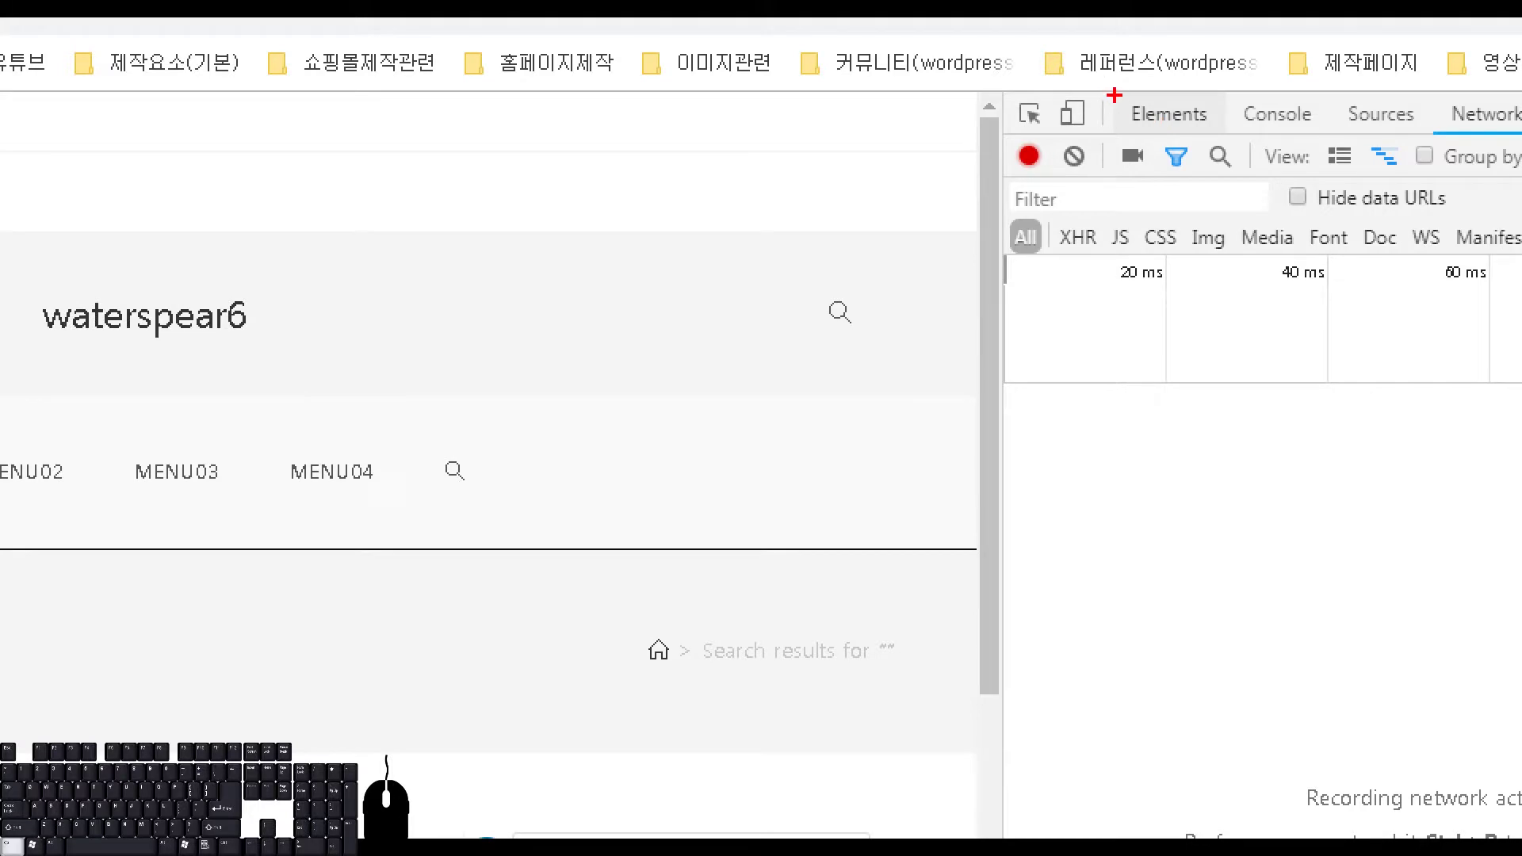
mouse_move(1114, 95)
left_mouse_down()
mouse_move(1243, 136)
mouse_move(1225, 132)
left_mouse_up()
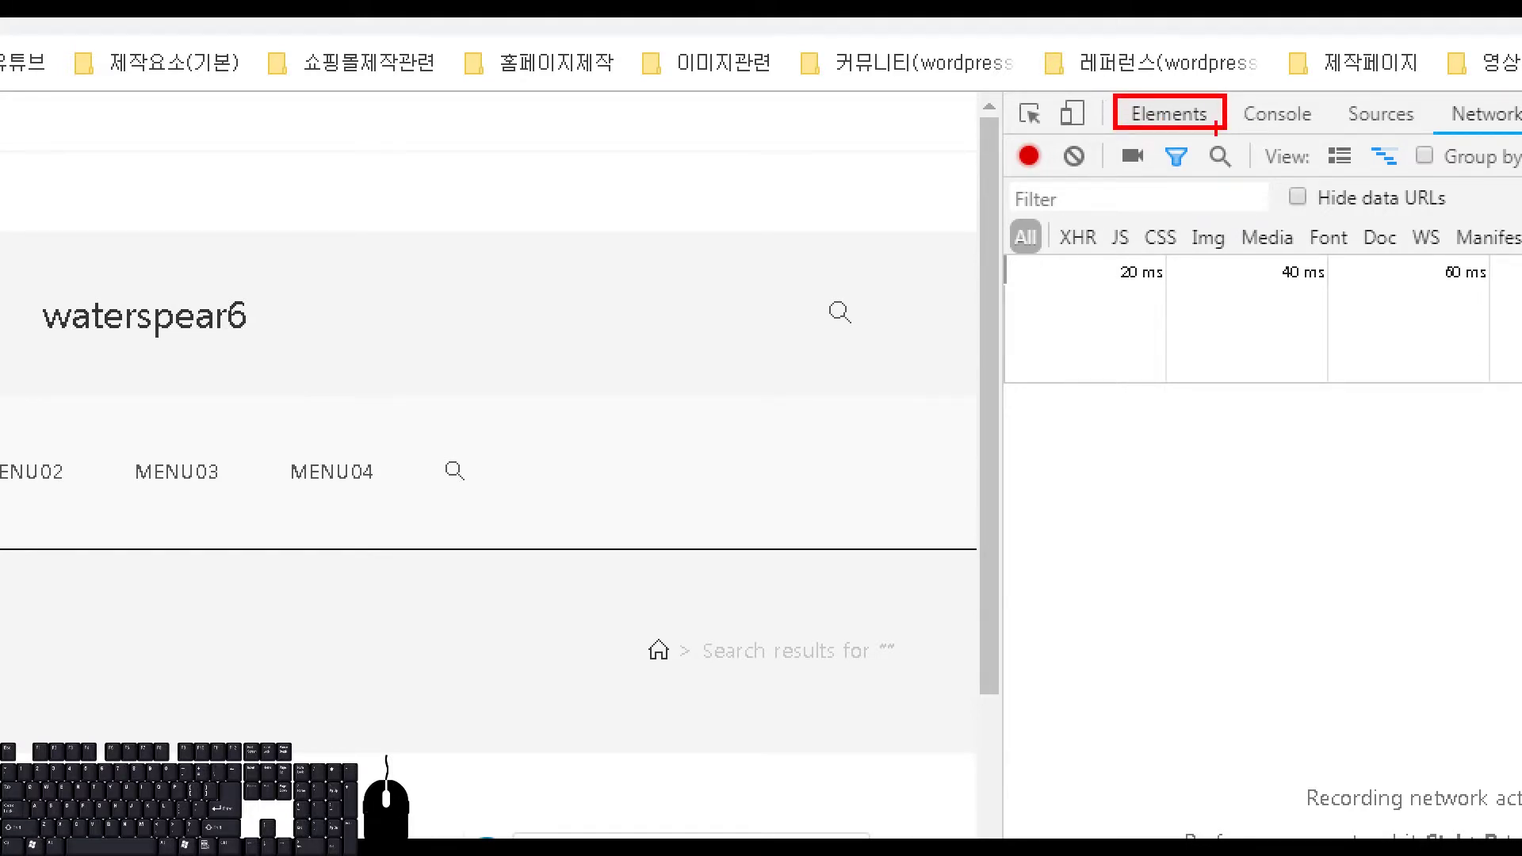
key("Escape")
left_click(1167, 112)
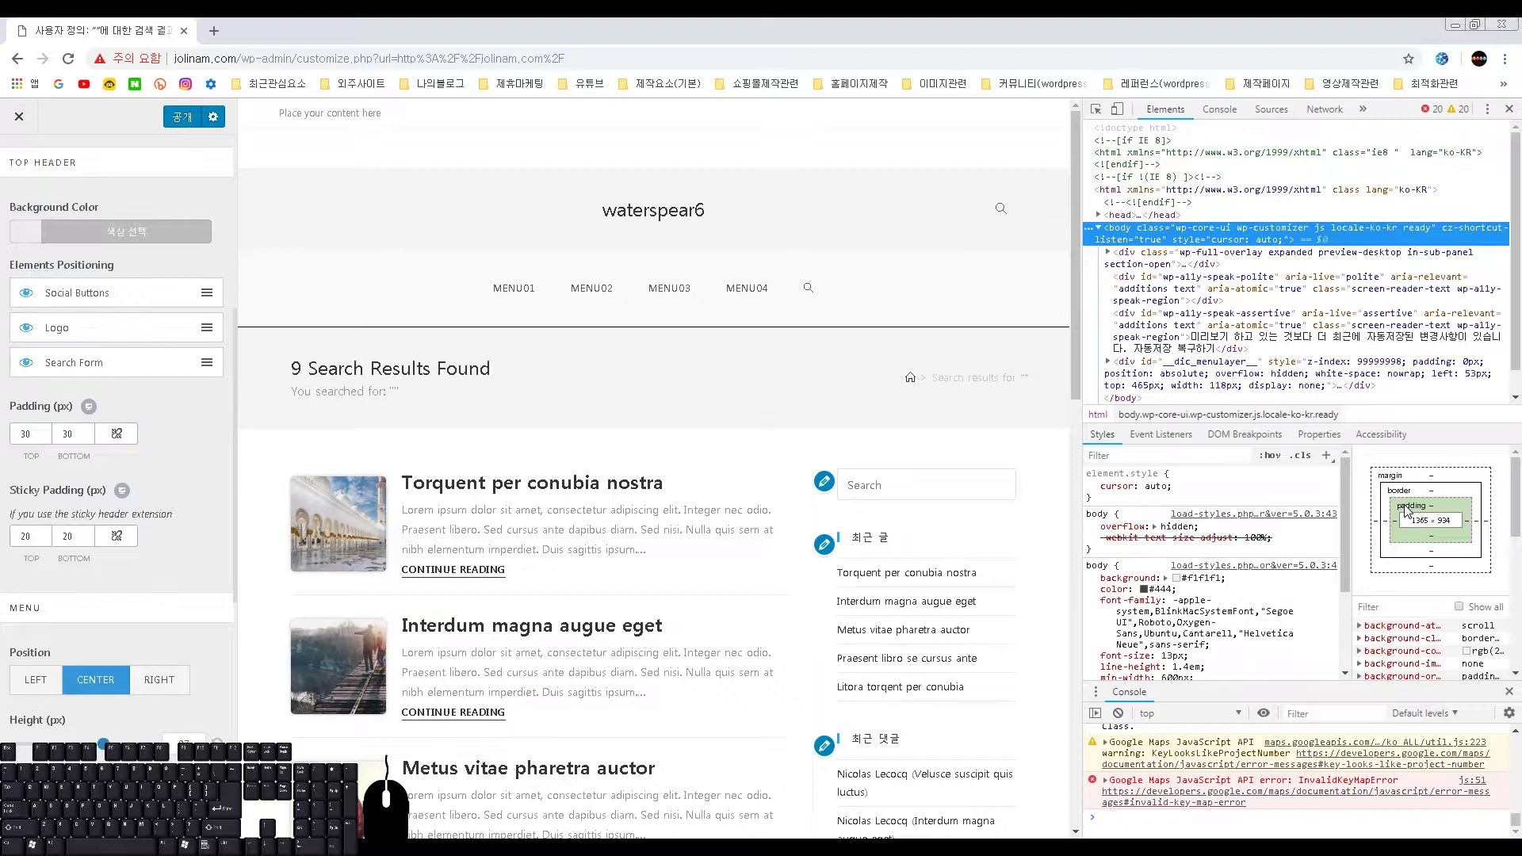
- Inspect the blank area beside the site title and select the top-header-wrap element in the page code
left_click(687, 212)
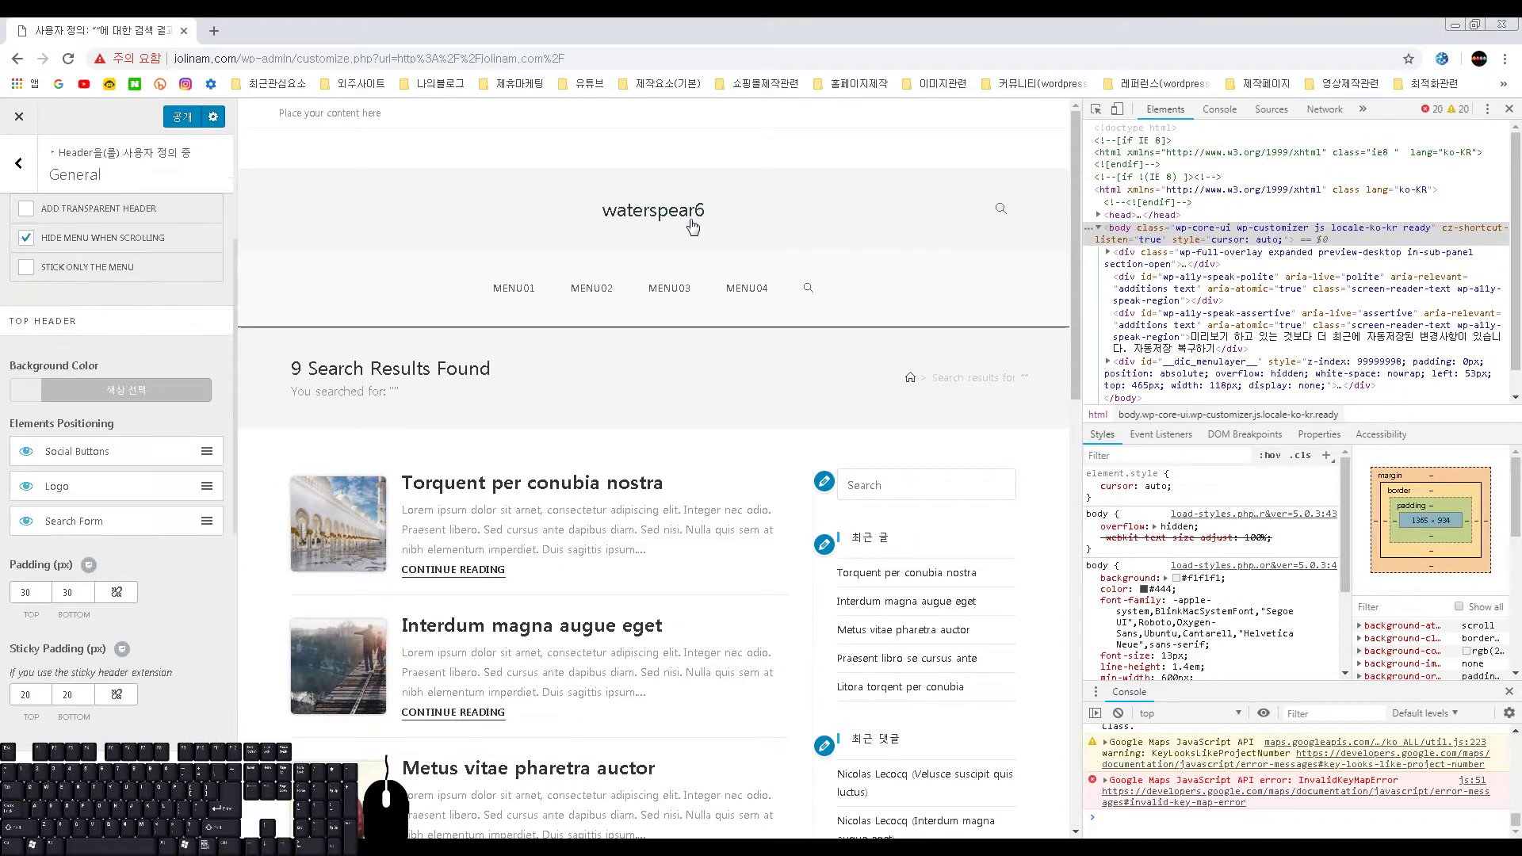
right_click(819, 209)
right_click(799, 218)
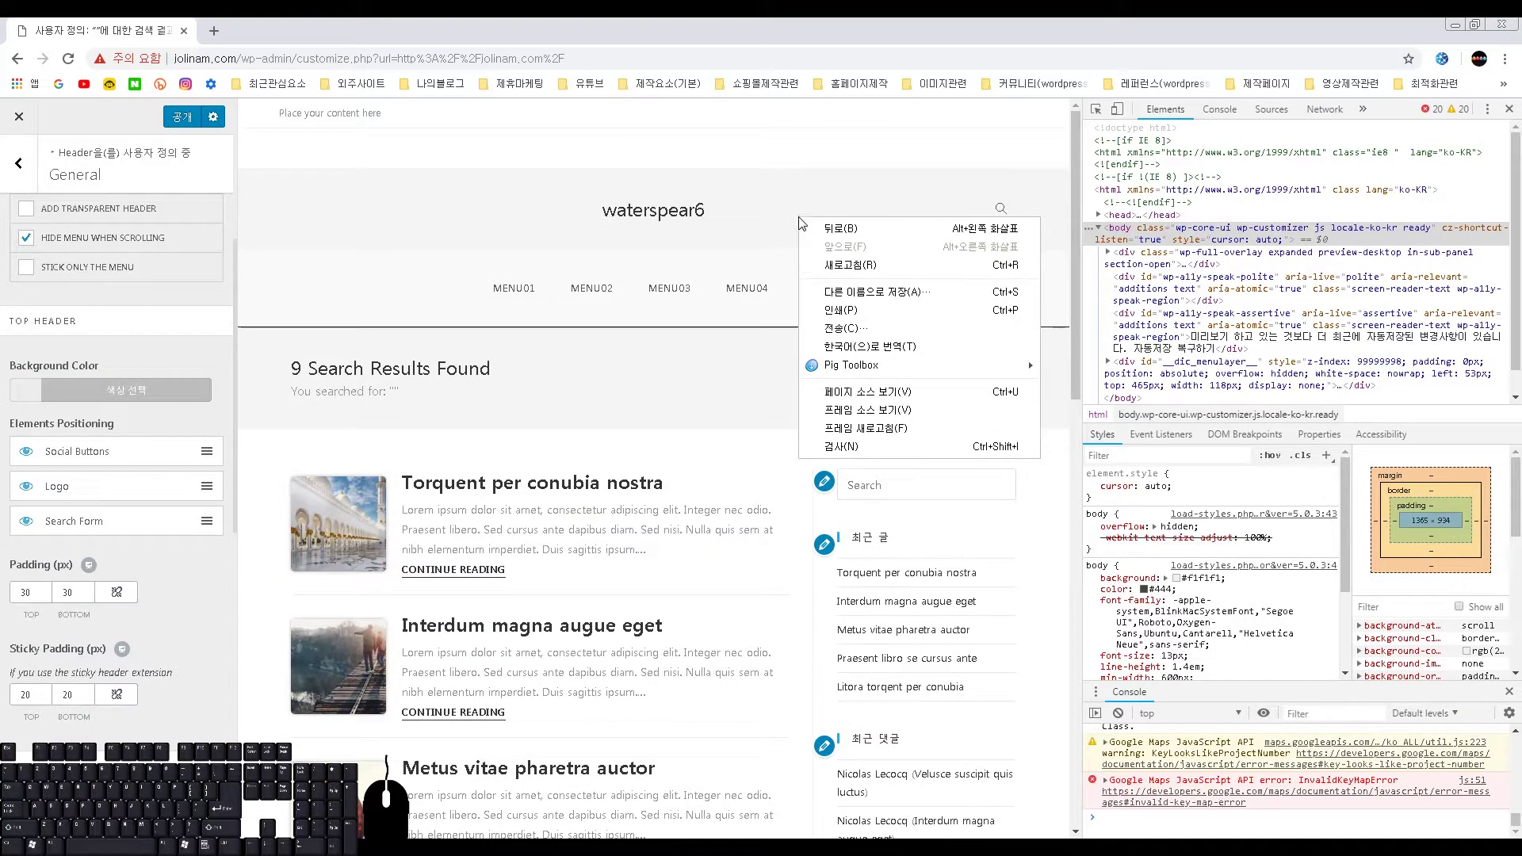
left_click(842, 448)
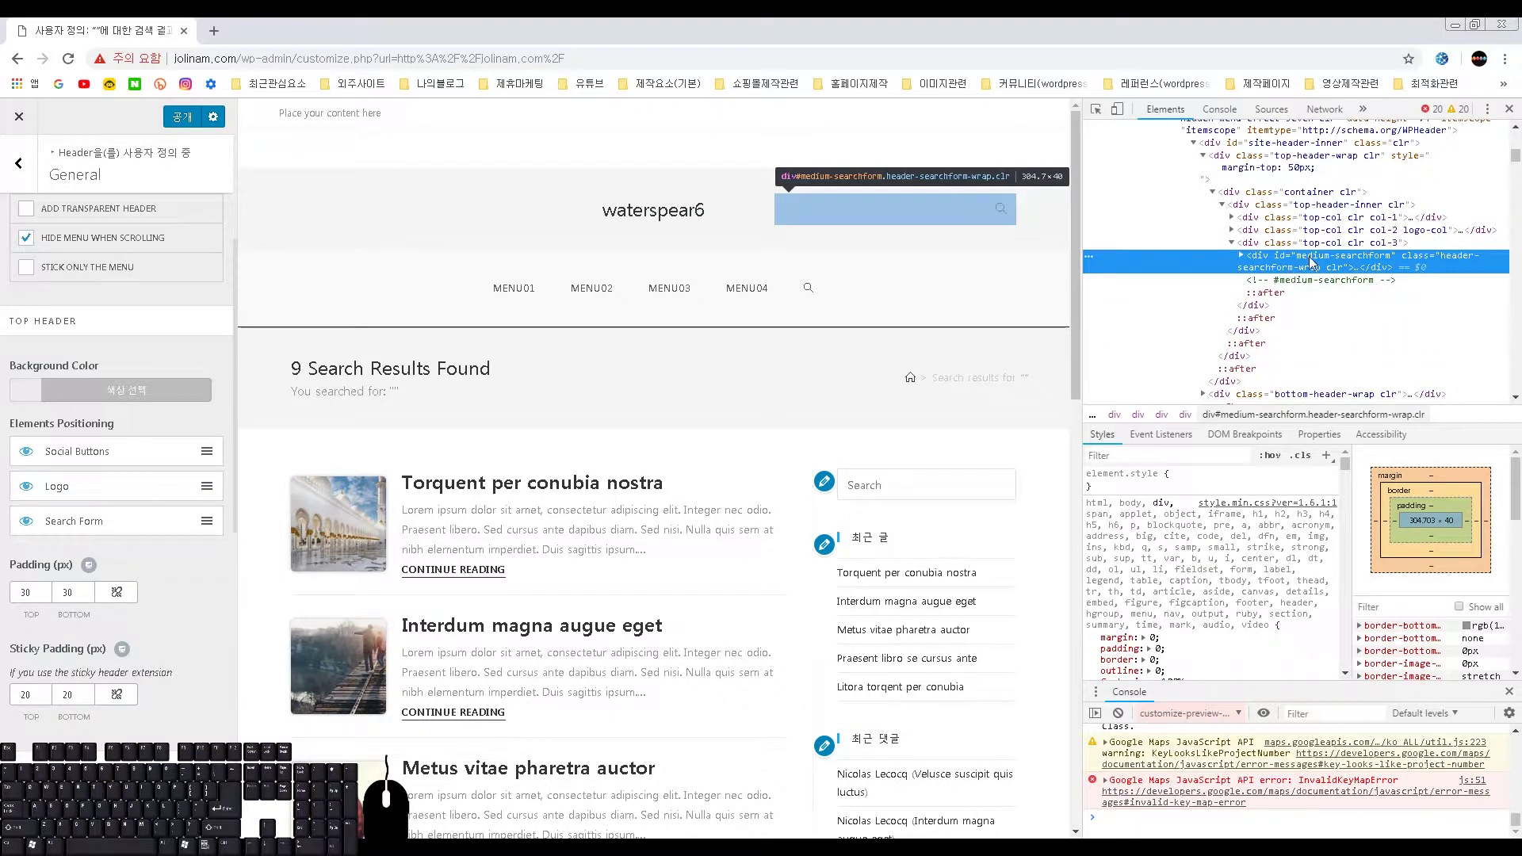
left_click(1284, 167)
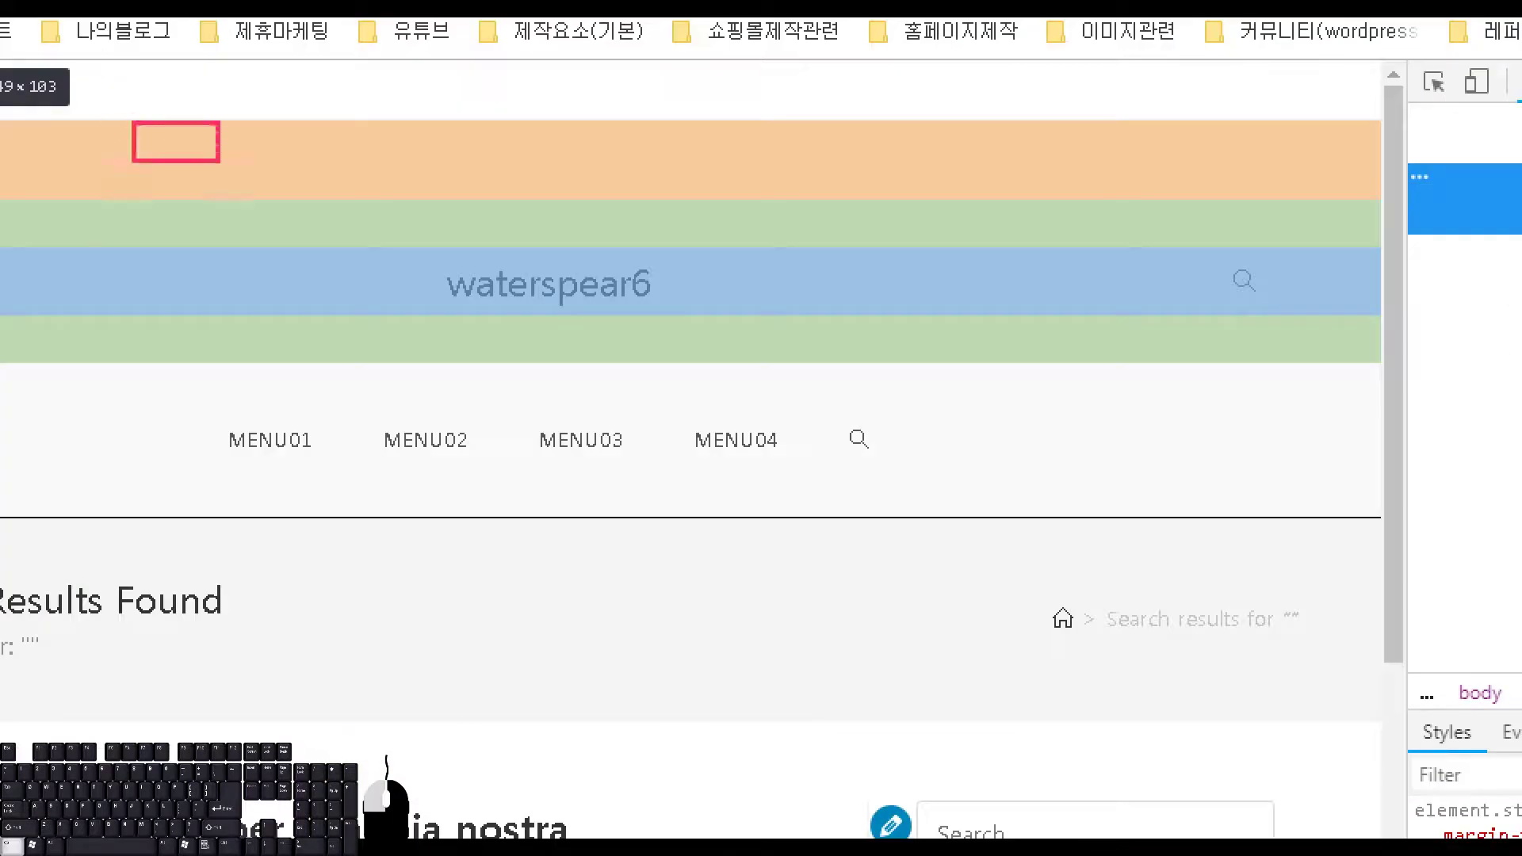
- Outline the margin area in the preview and the box model diagram, underline the content dimensions and leave the drawing mode
left_click_drag(894, 348, 923, 366)
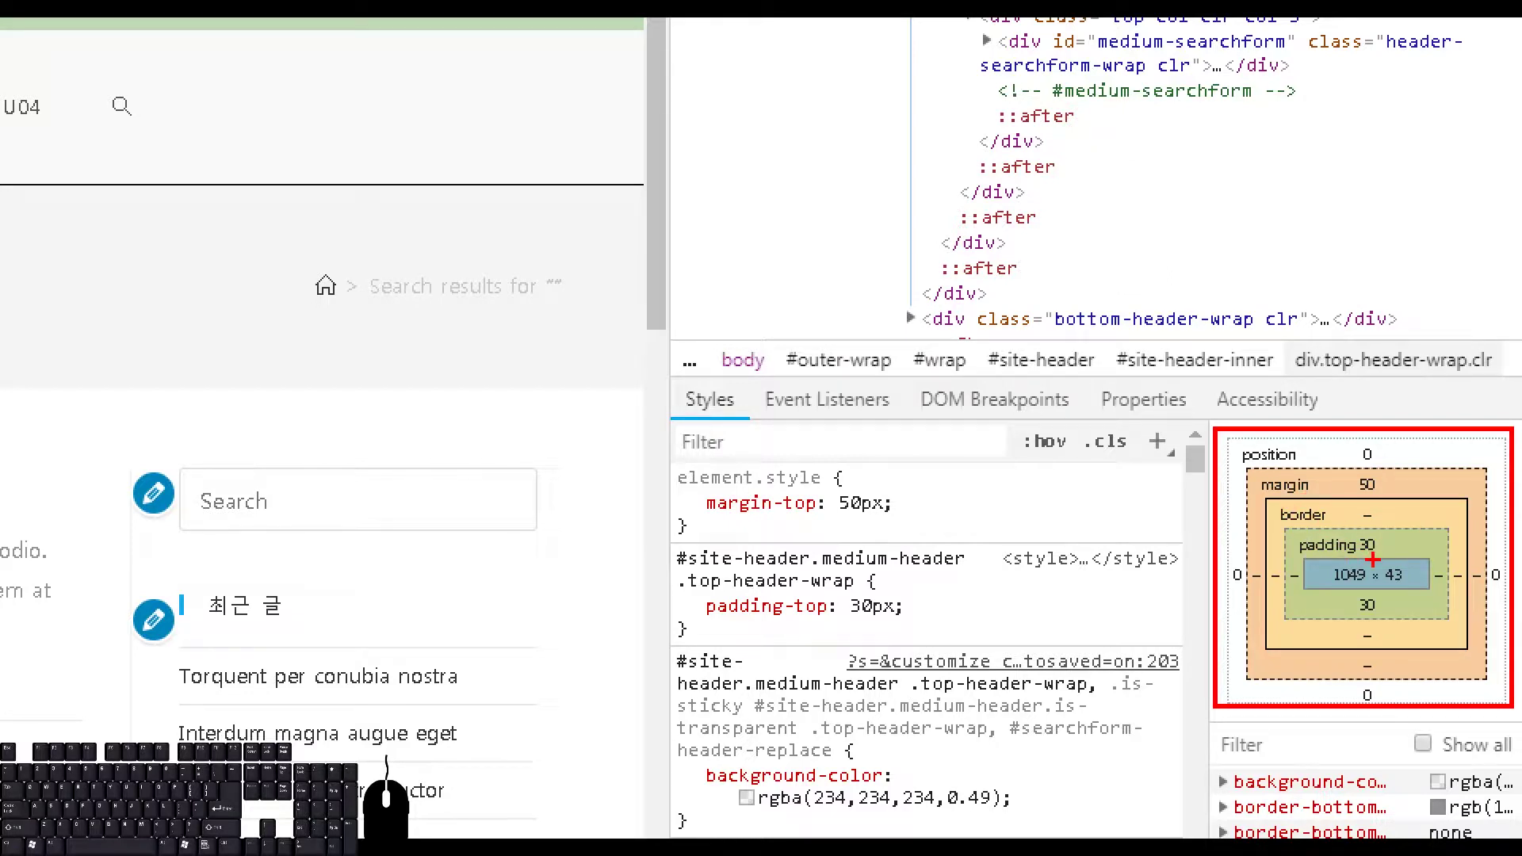
left_click_drag(1303, 558, 1431, 592)
left_click_drag(1335, 582, 1407, 581)
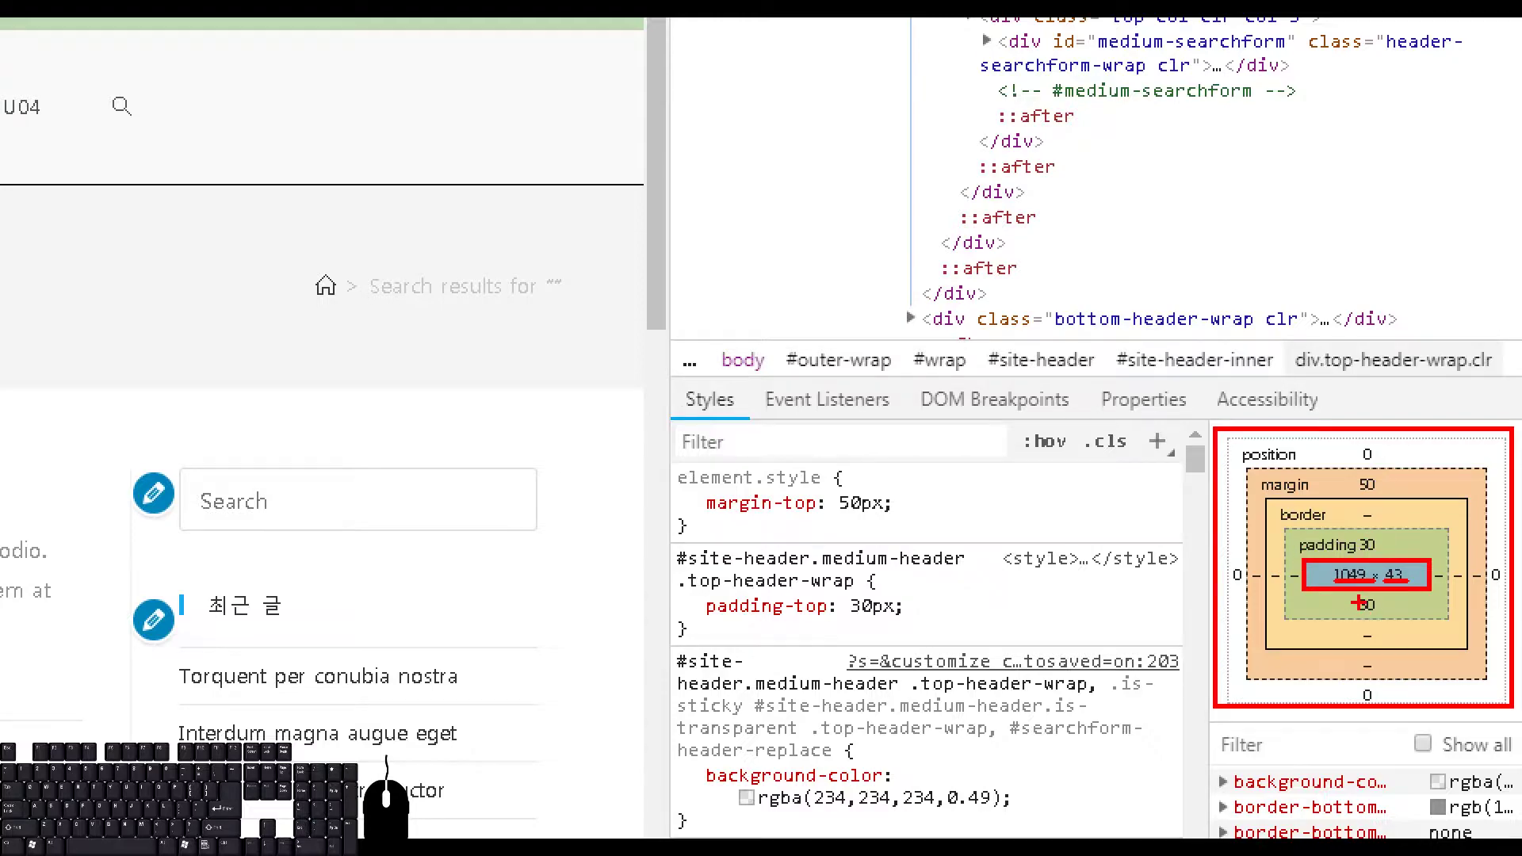
key("Escape")
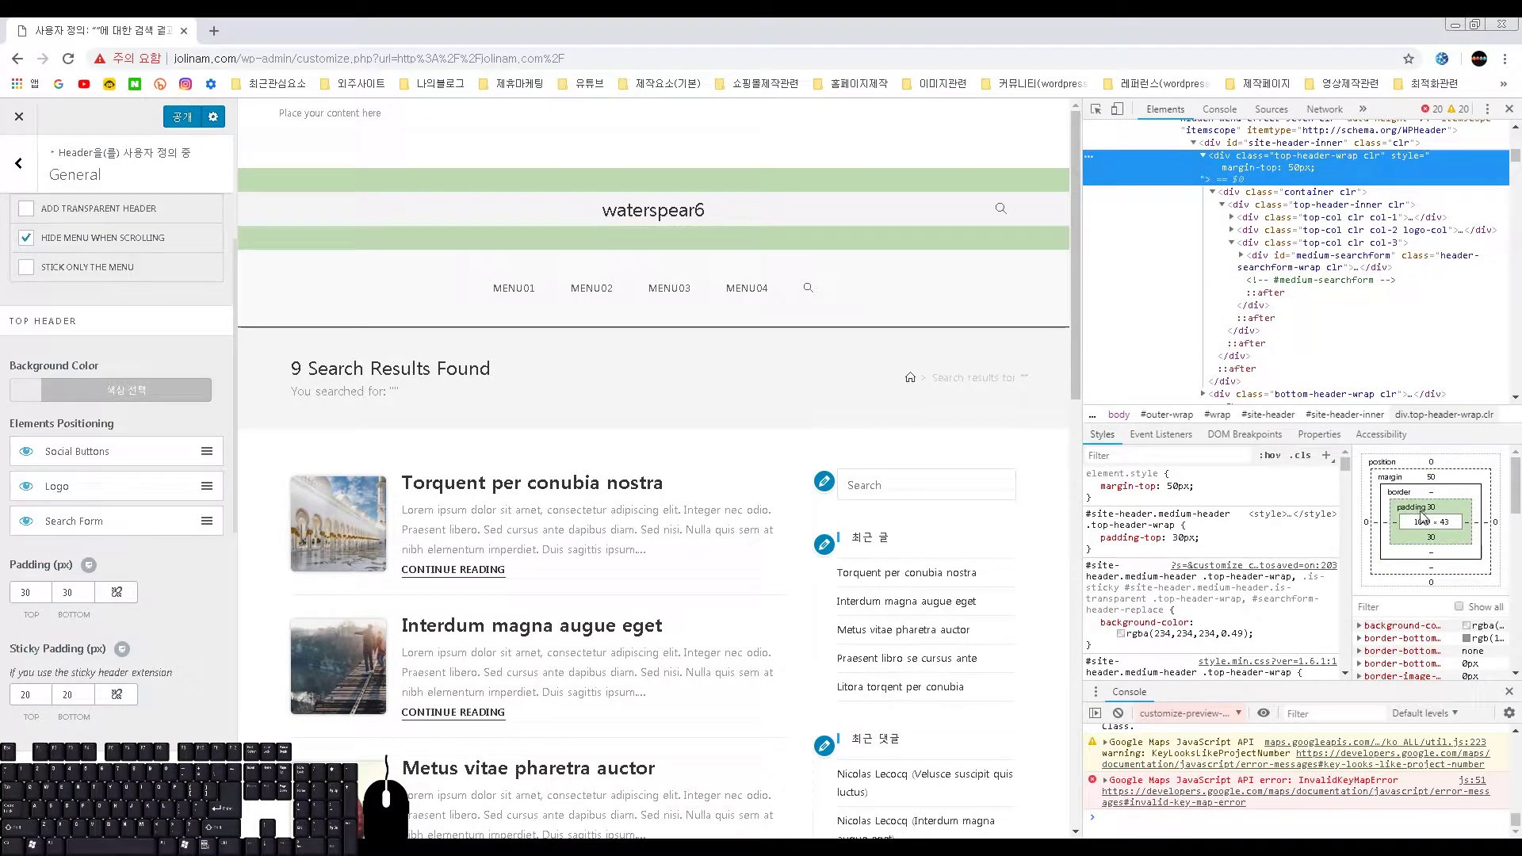
- Set the Top Header's top padding to 300 px, put it back to 30 px and set 300 px again
left_click(38, 592)
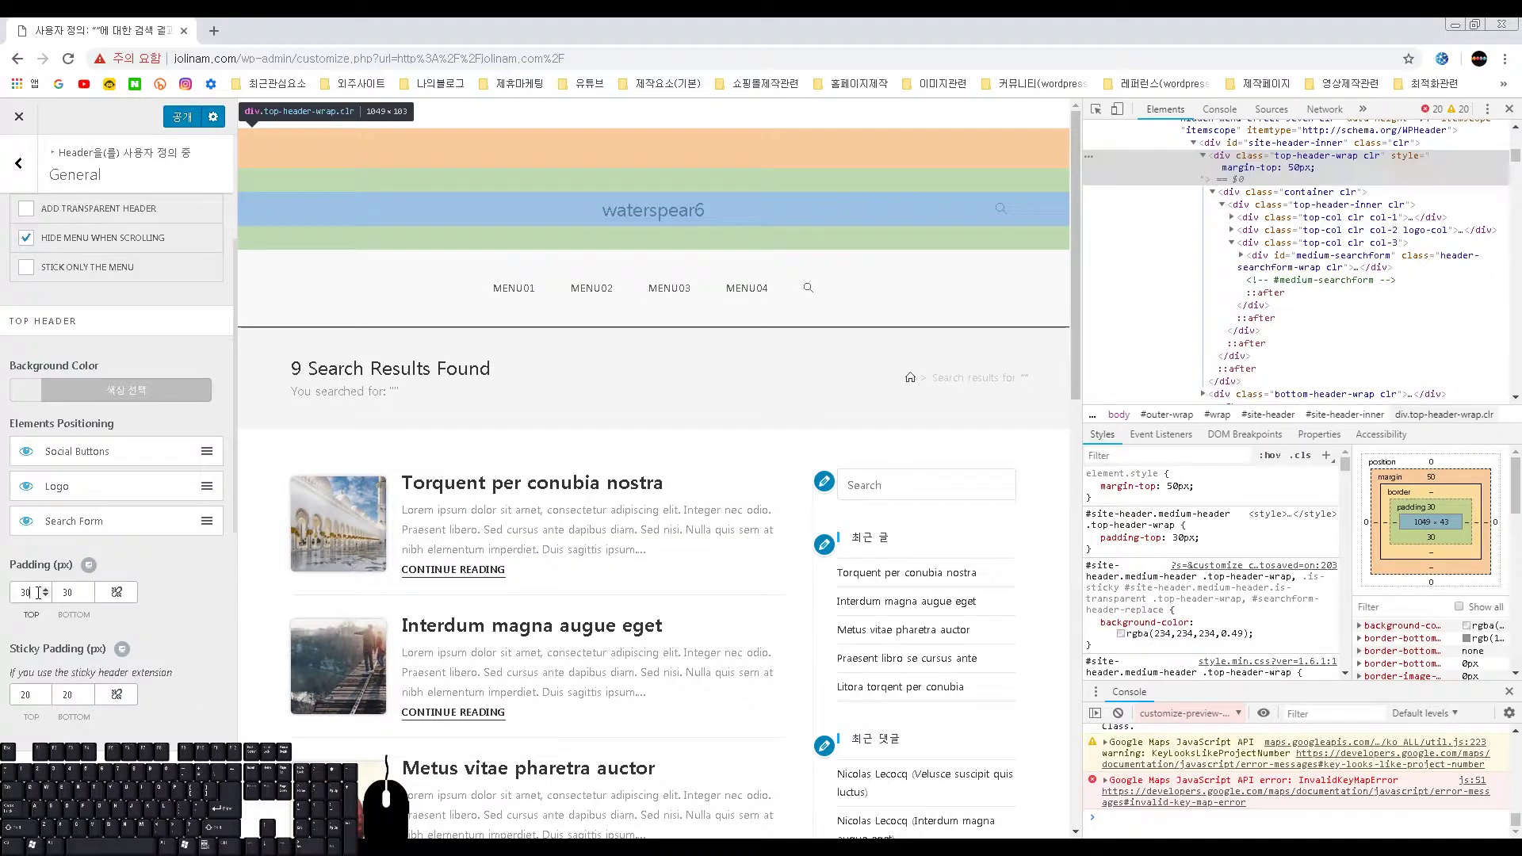
type("0")
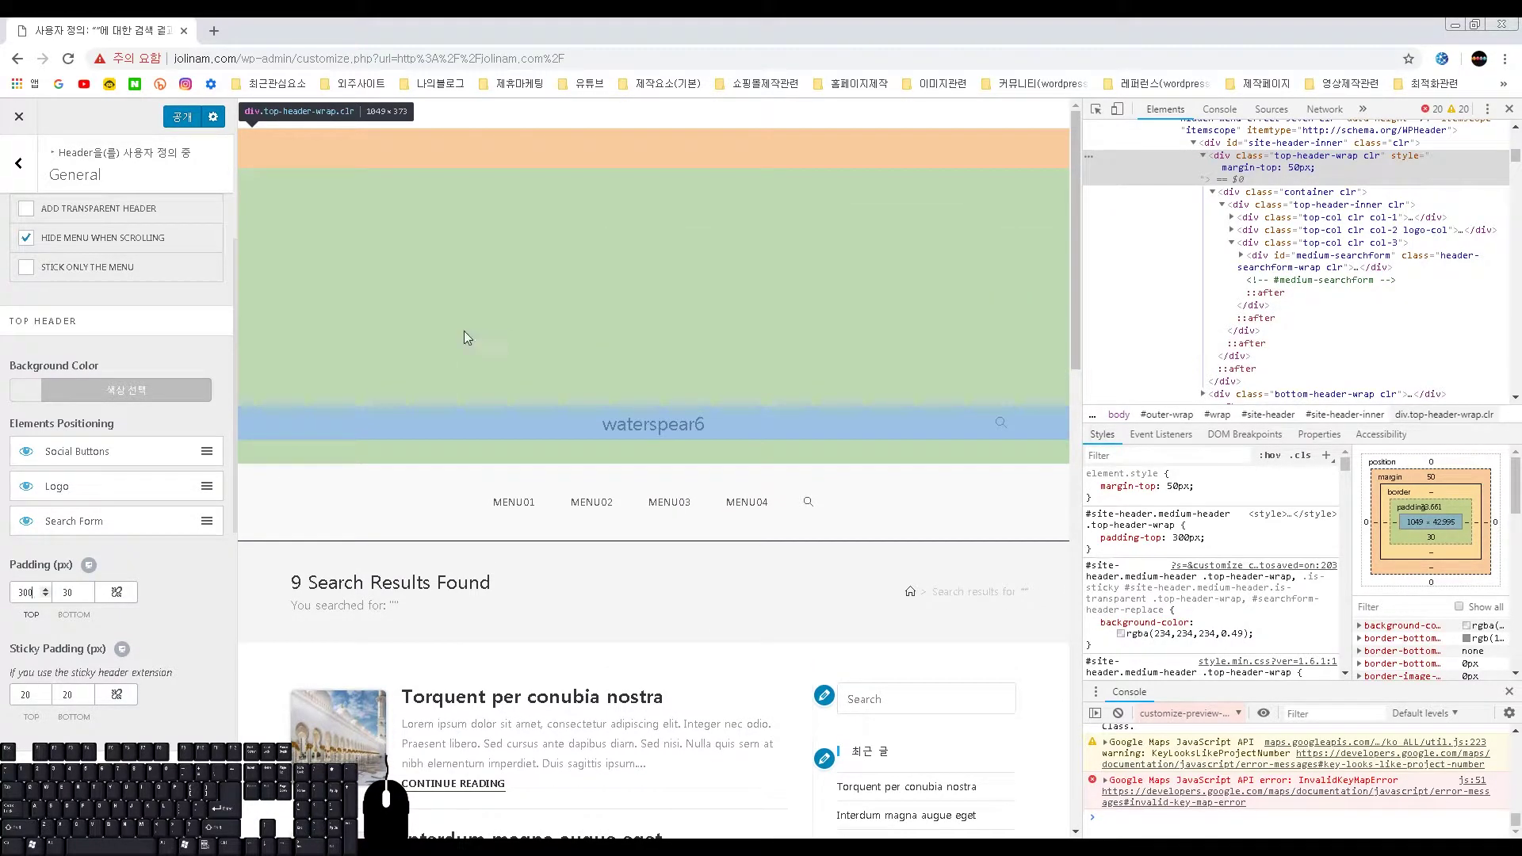
key("BackSpace")
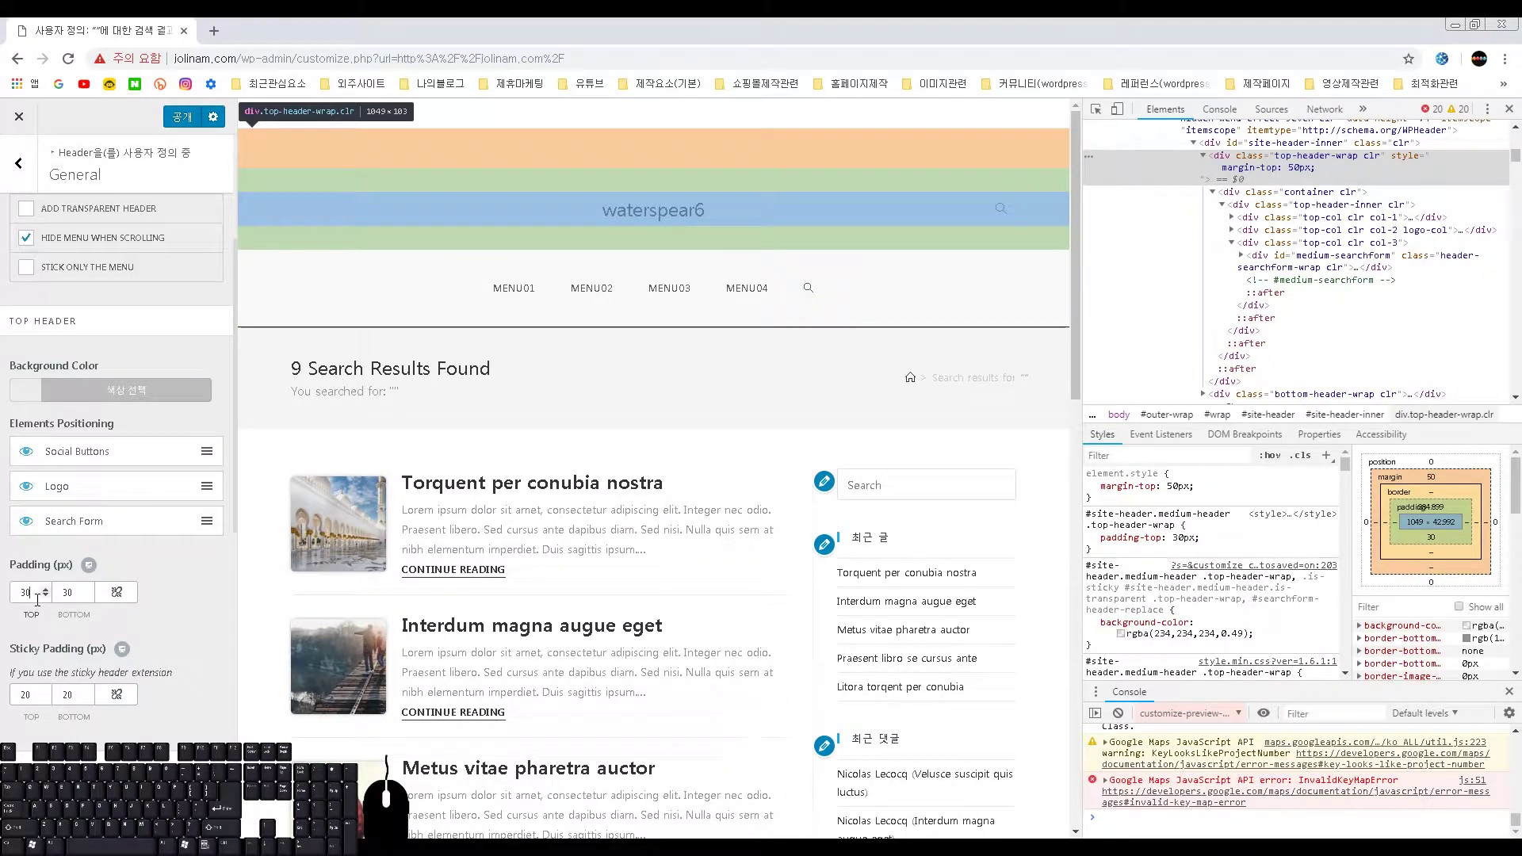
type("0")
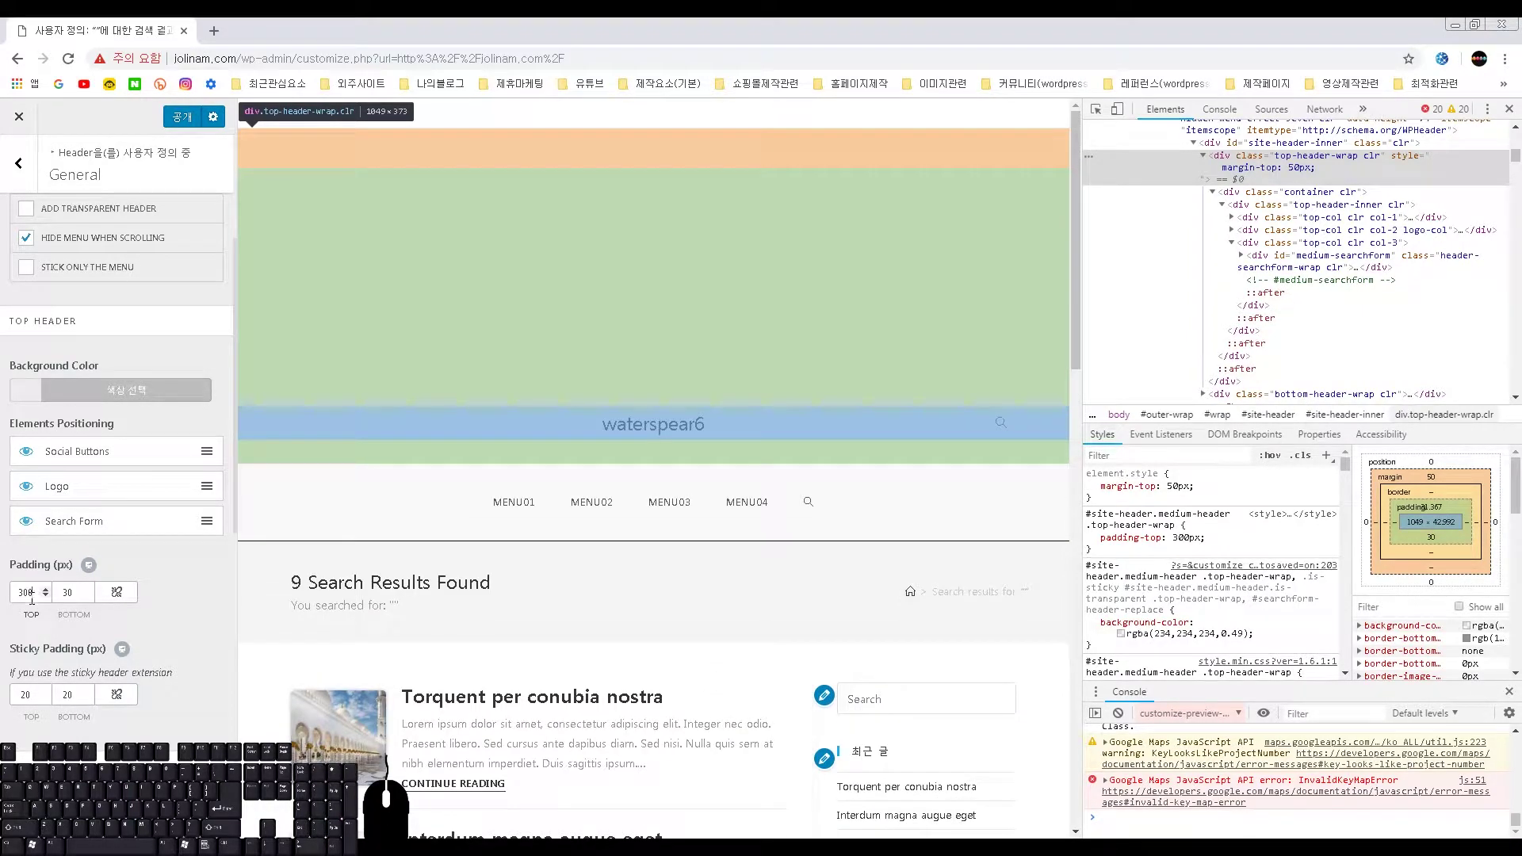
- Set the Top Header's top padding to 30 px and its bottom padding to 300 px
key("BackSpace")
left_click(74, 596)
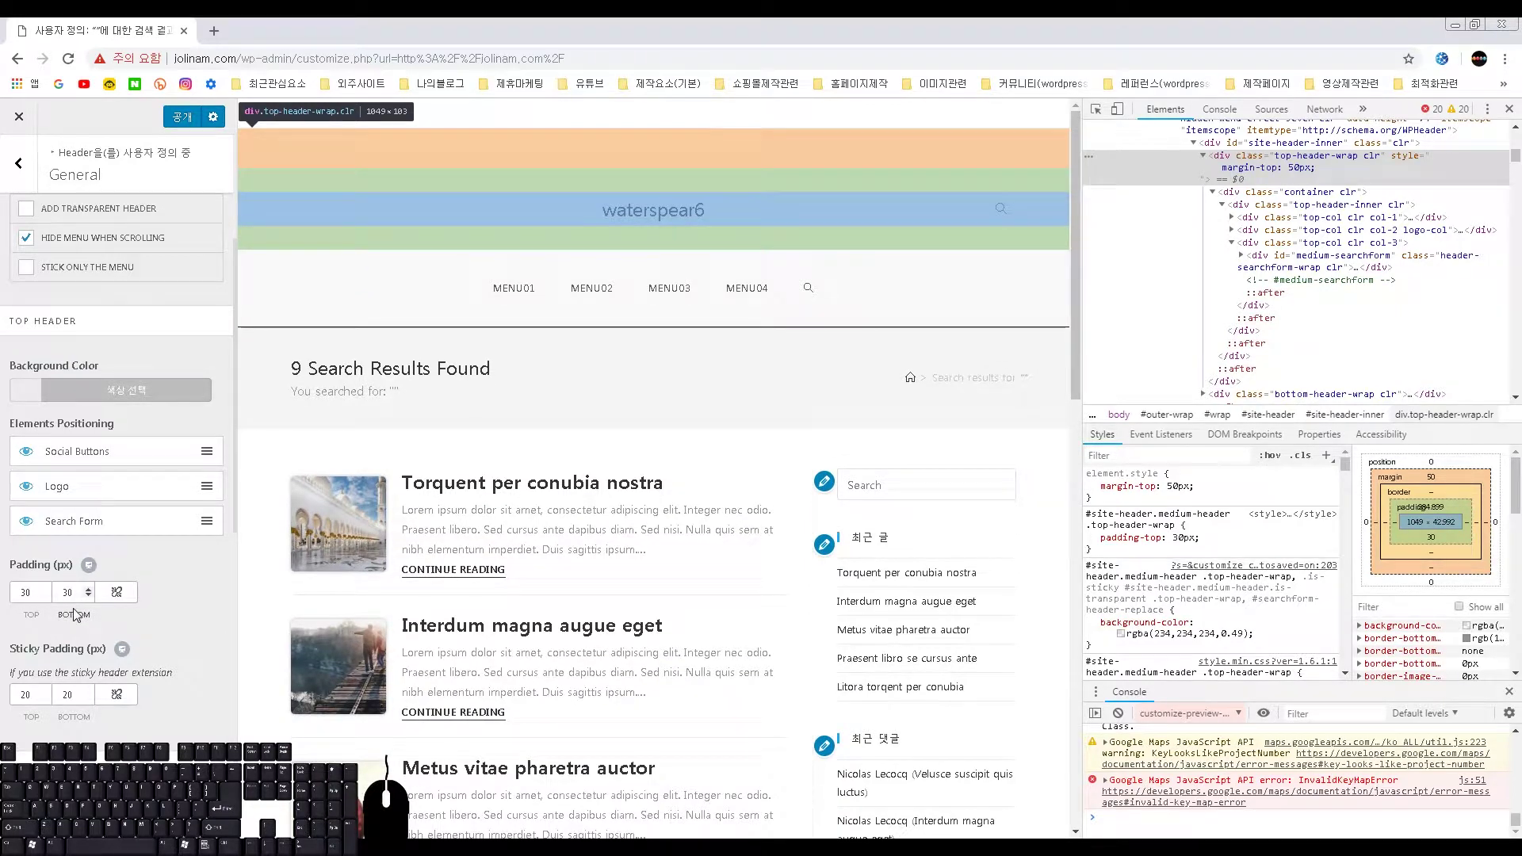
type("0")
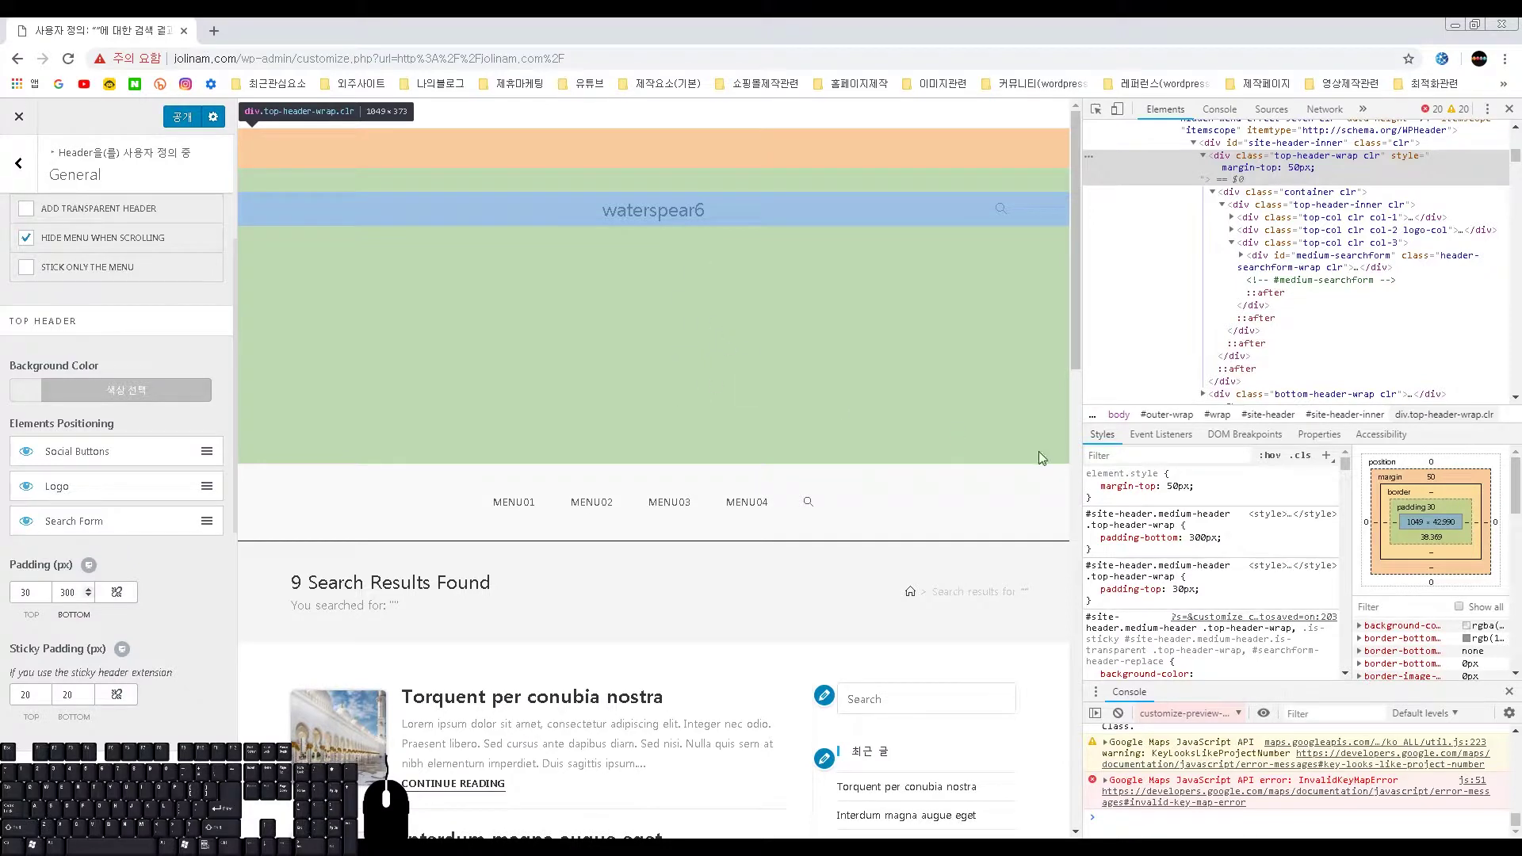
- Set the bottom padding to 300 px in the box model of the top-header-wrap element
double_click(1436, 542)
type("300")
key("Return")
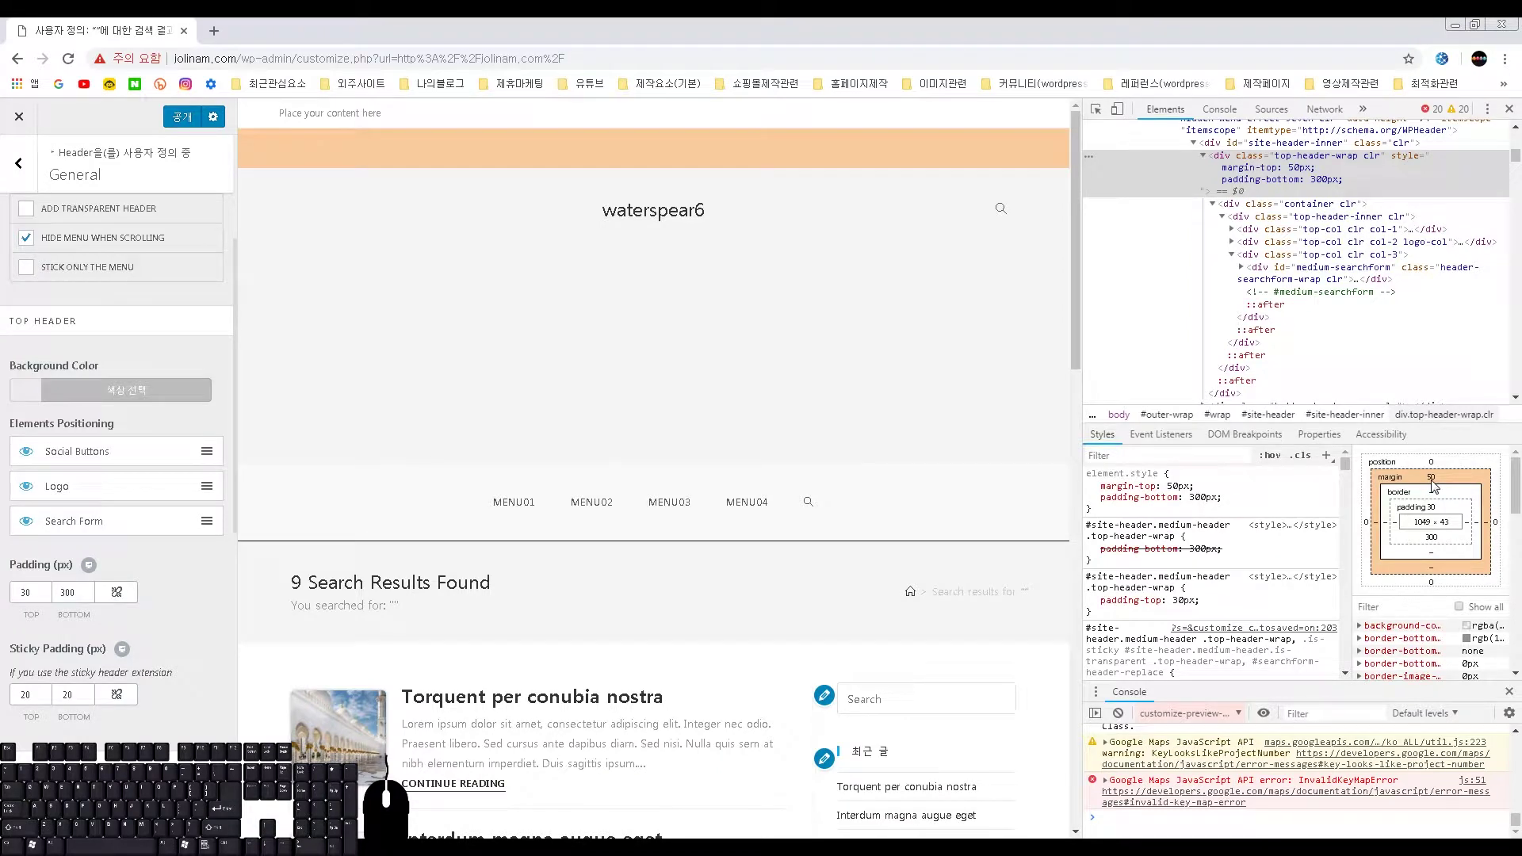
- Set the bottom and left margins of the top-header-wrap element to 50 px in its box model
double_click(1431, 567)
type("50")
key("Return")
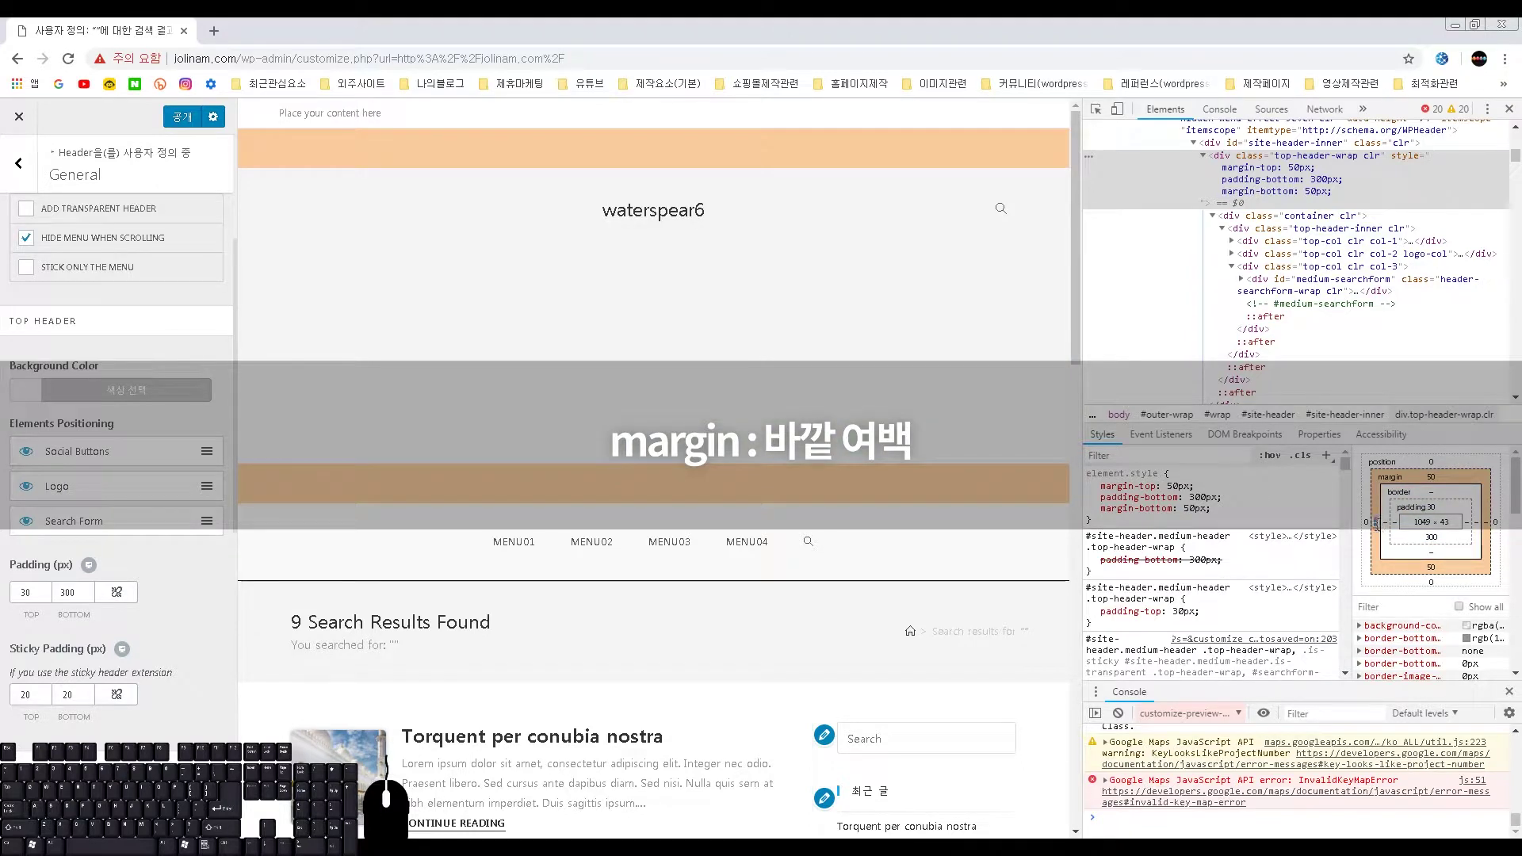
double_click(1376, 522)
type("50")
key("Return")
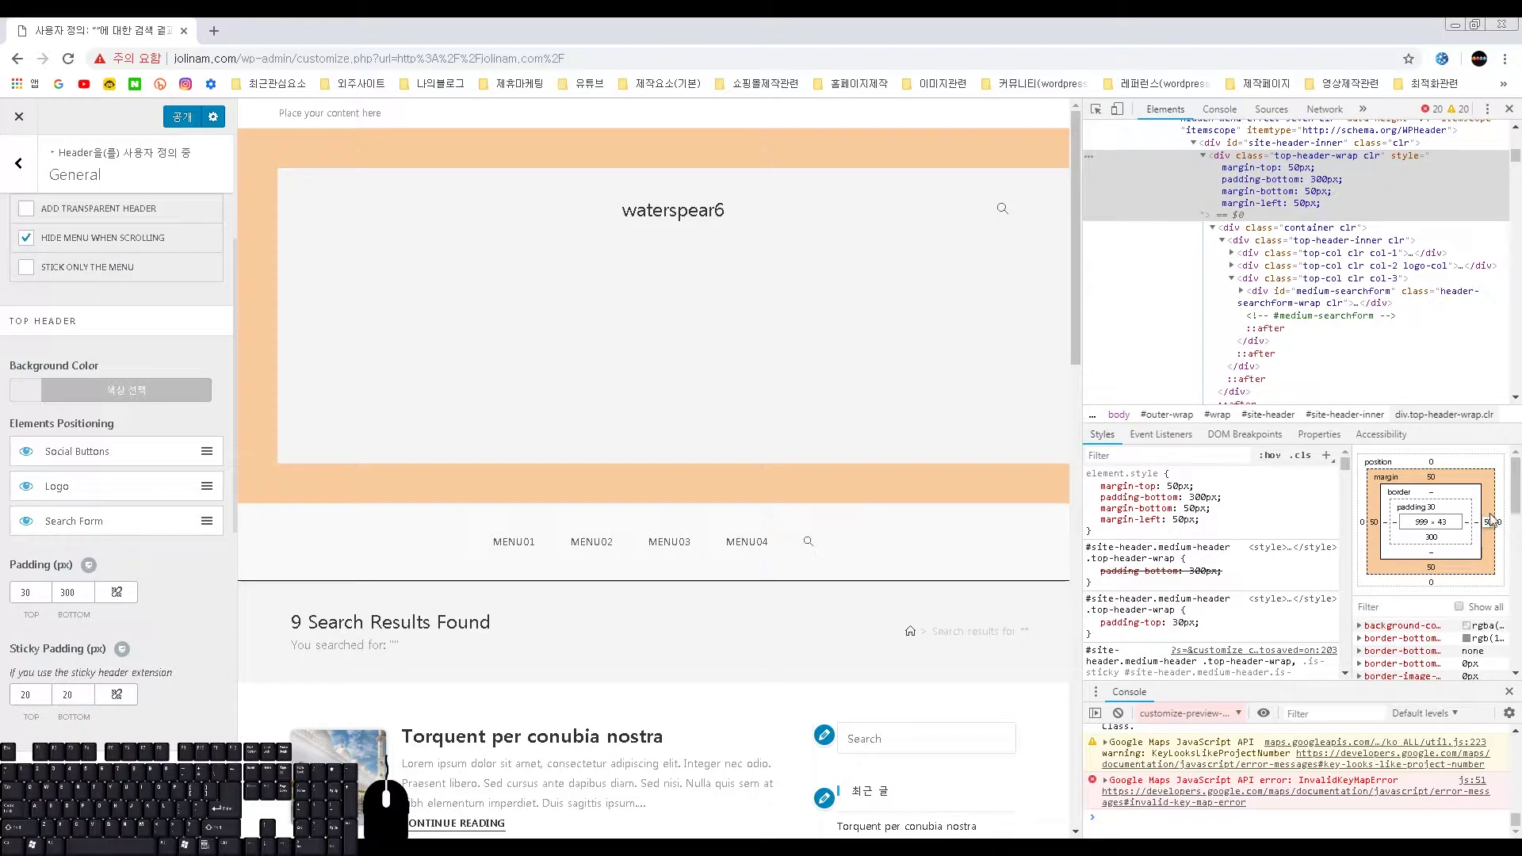
key("Return")
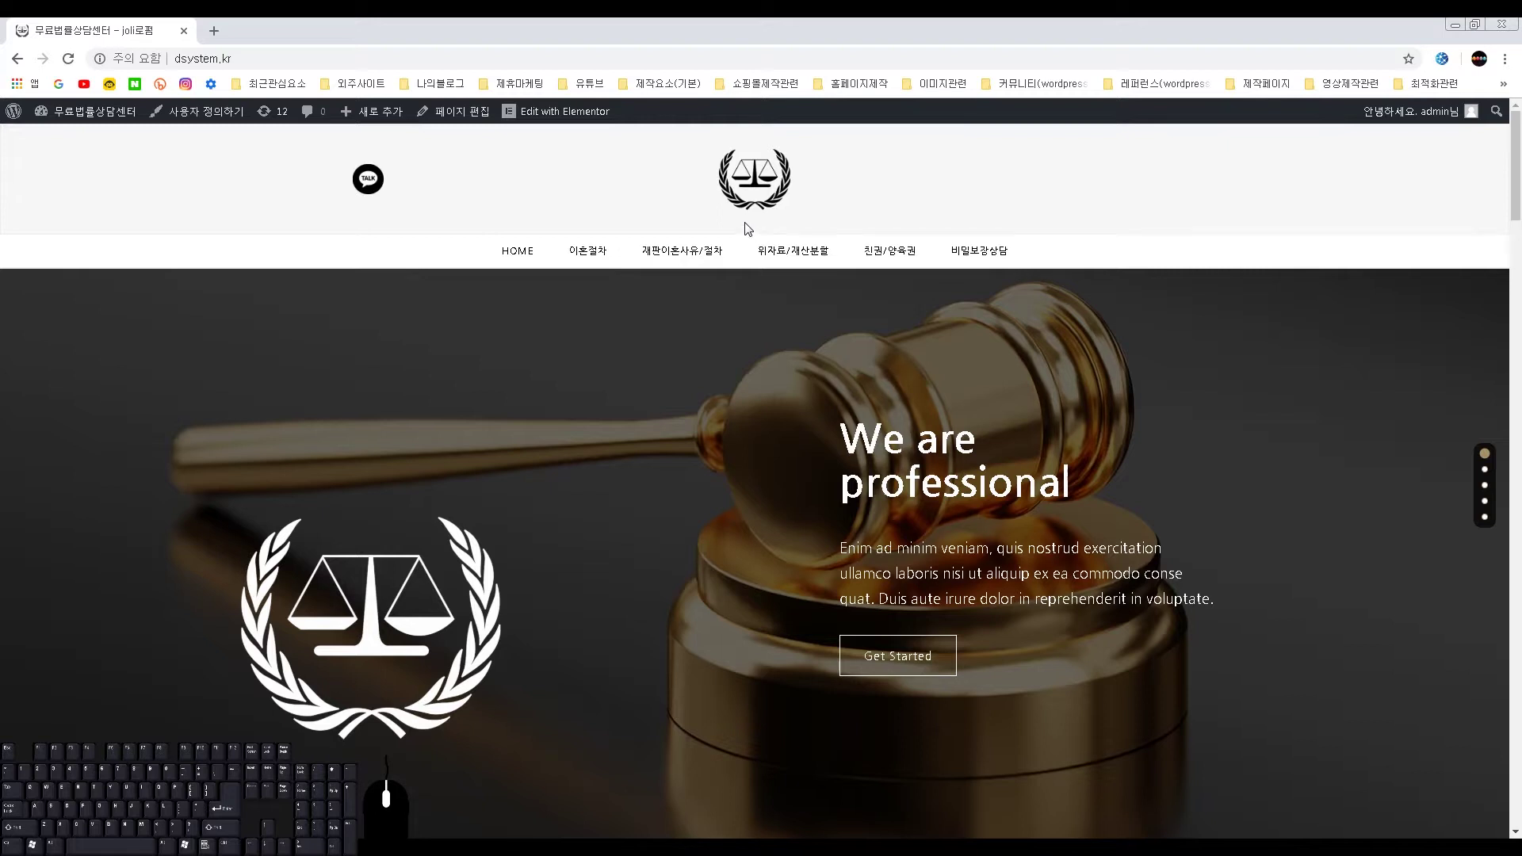
- Mark the vertical spacing below and above the logo in the example site's header and leave the drawing mode
key("ctrl+2")
left_click_drag(749, 214, 750, 237)
left_click_drag(753, 155, 753, 124)
key("Escape")
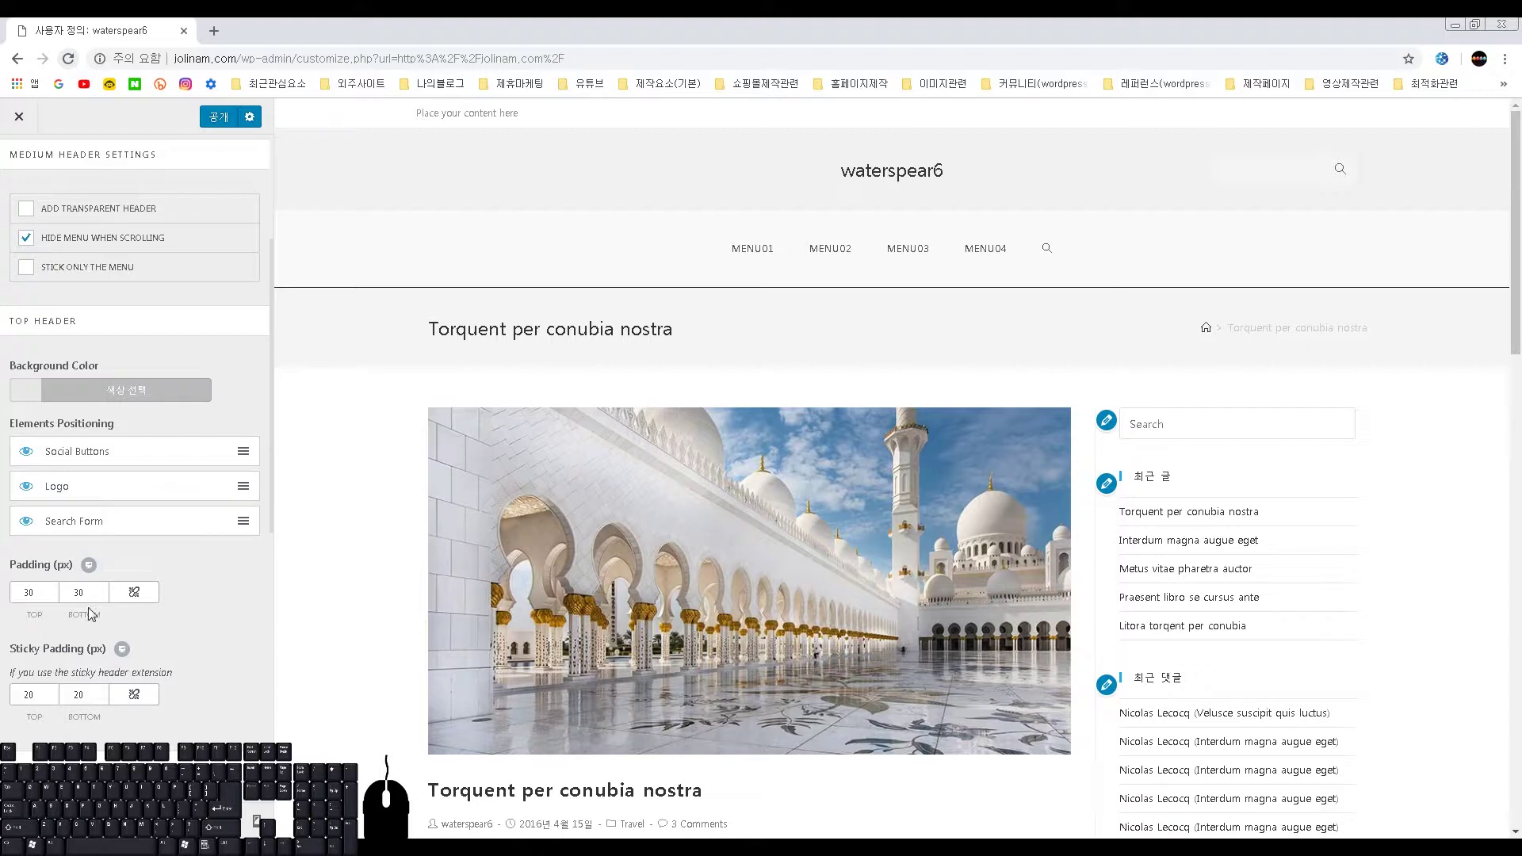
- Set both the bottom and the top padding of the Top Header to 100 px
left_click_drag(82, 594, 63, 592)
type("100")
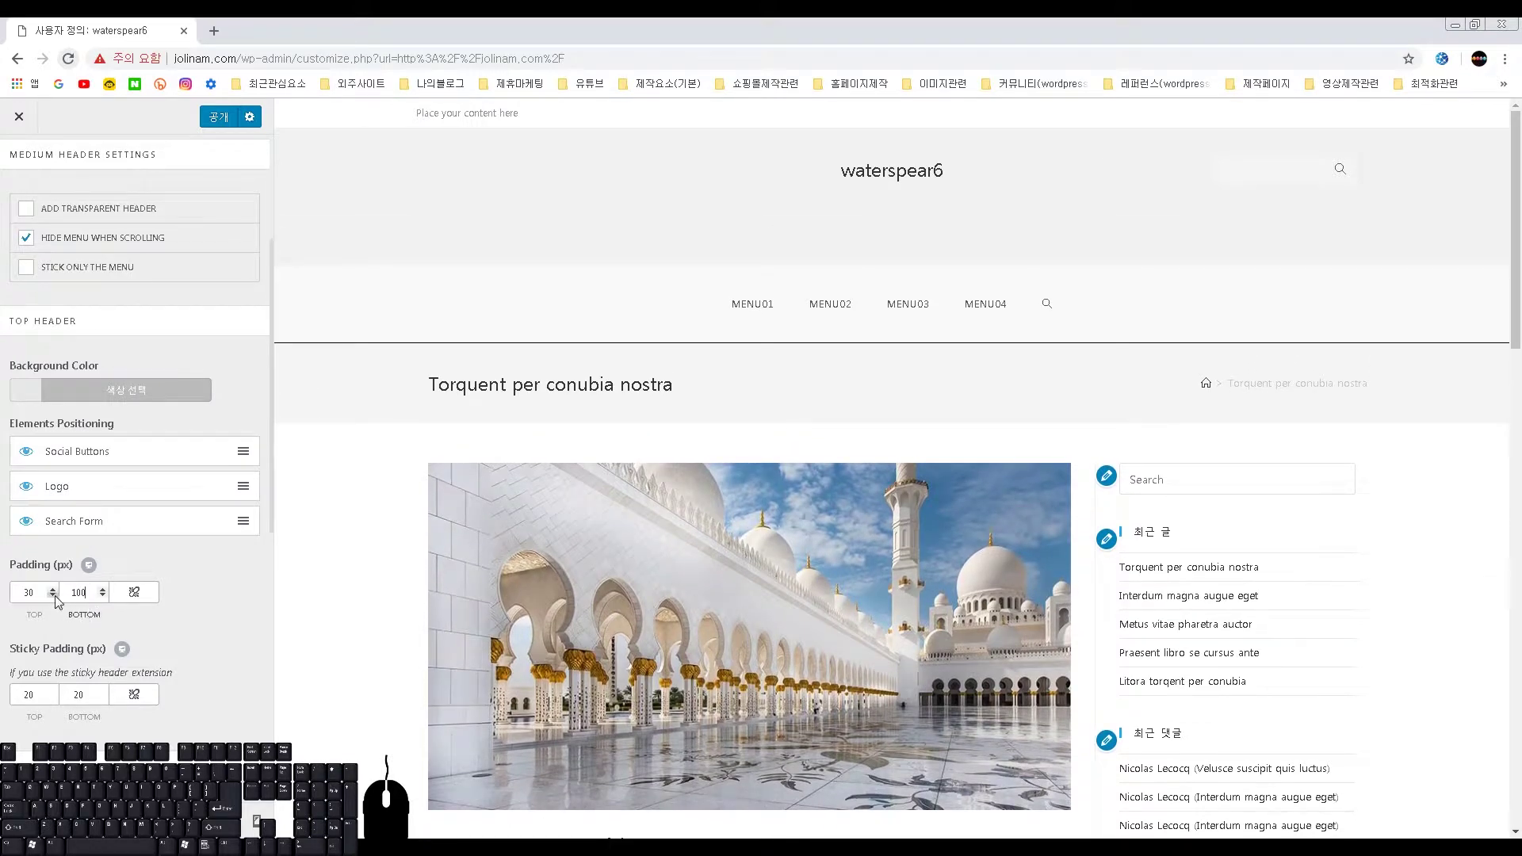
double_click(30, 593)
type("100")
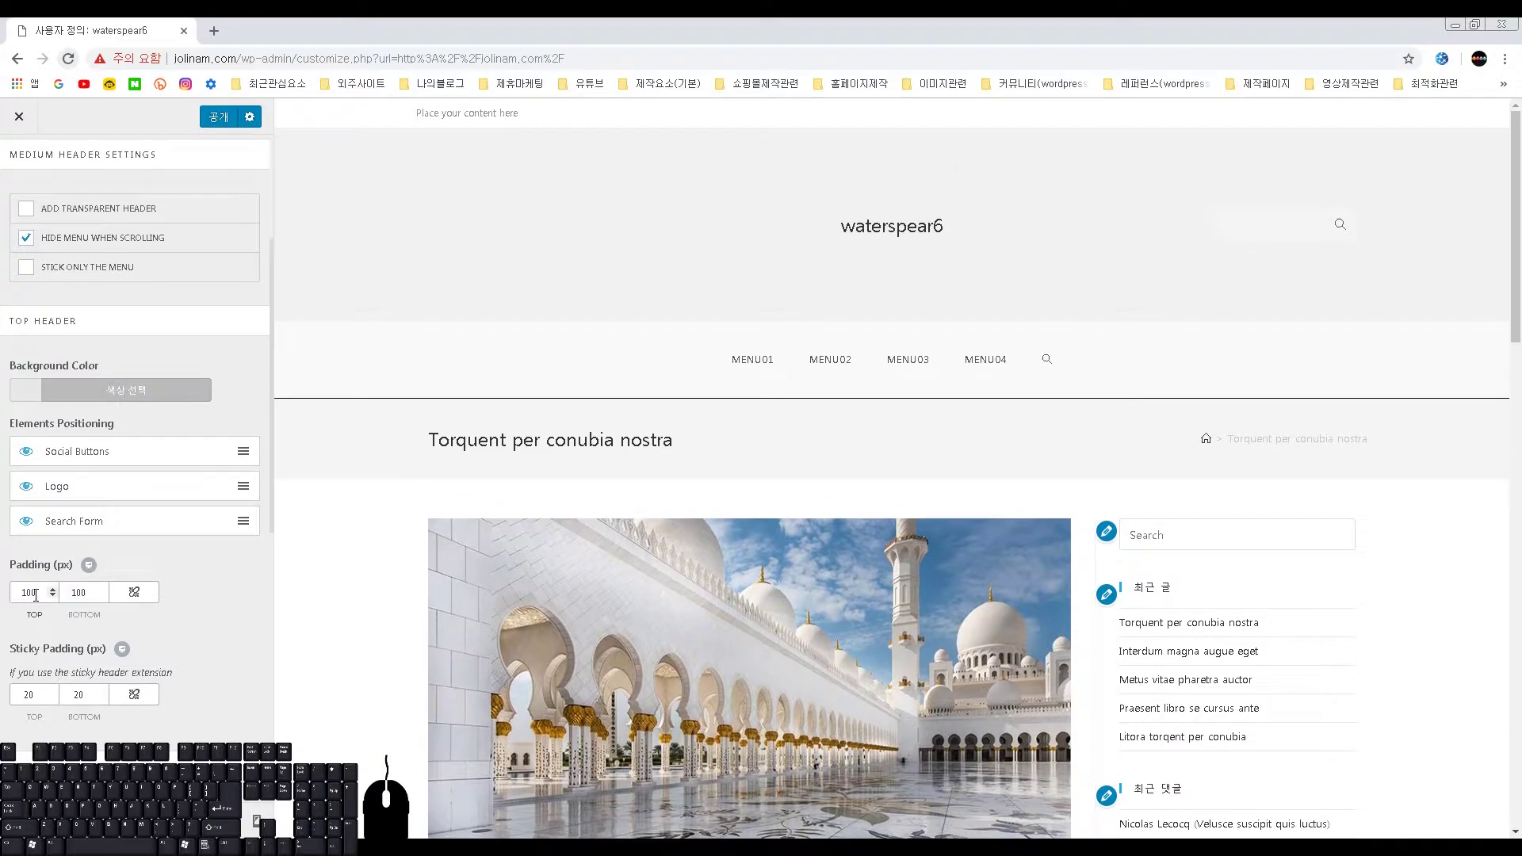
- Outline the link toggle beside the Top Header's padding values in the enlarged view
double_click(89, 592)
left_click(88, 594)
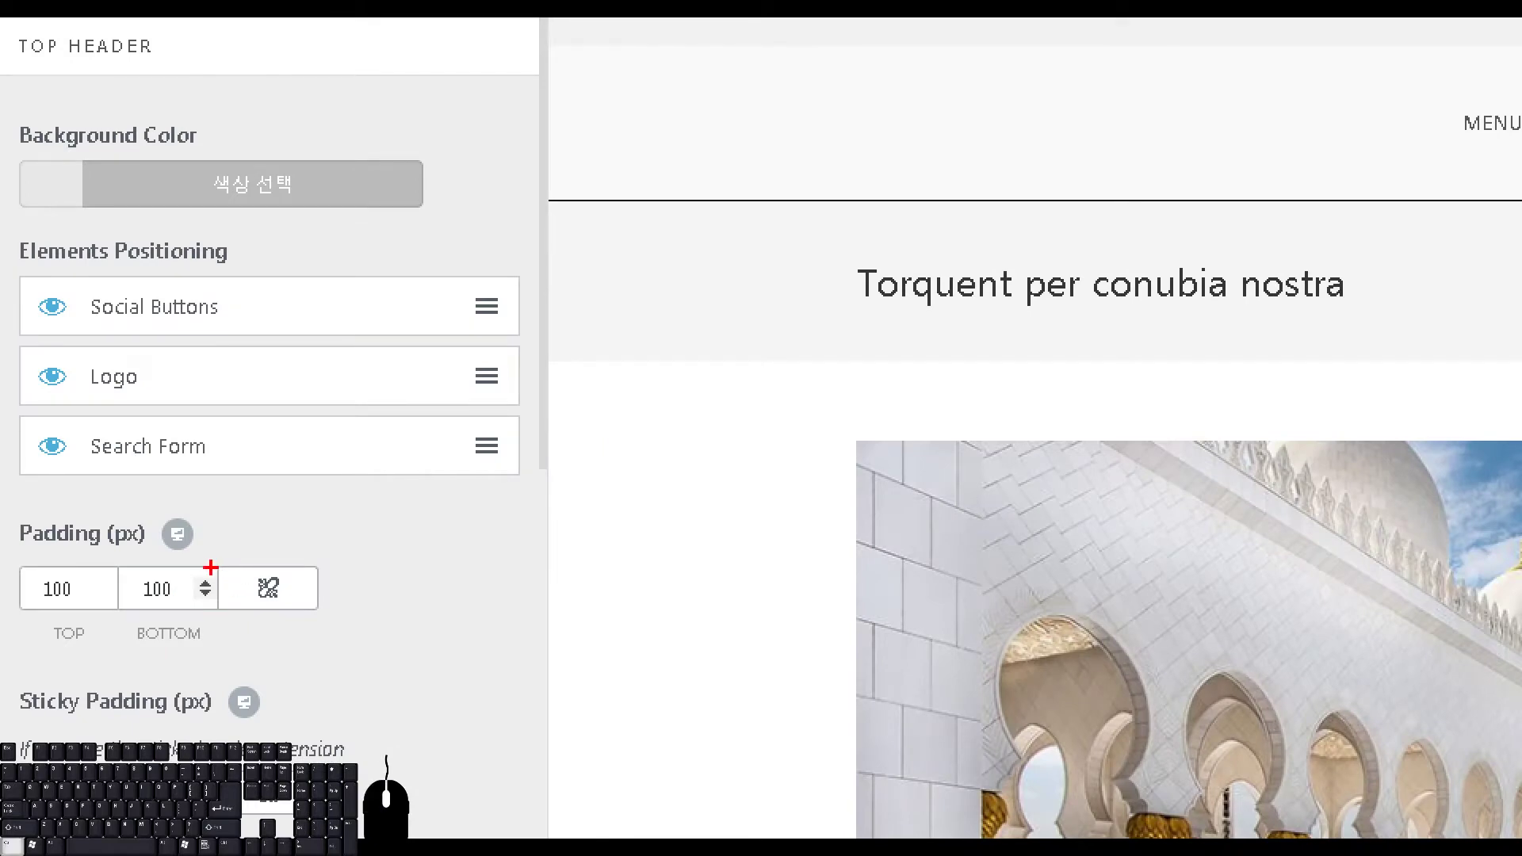
left_click_drag(227, 564, 311, 608)
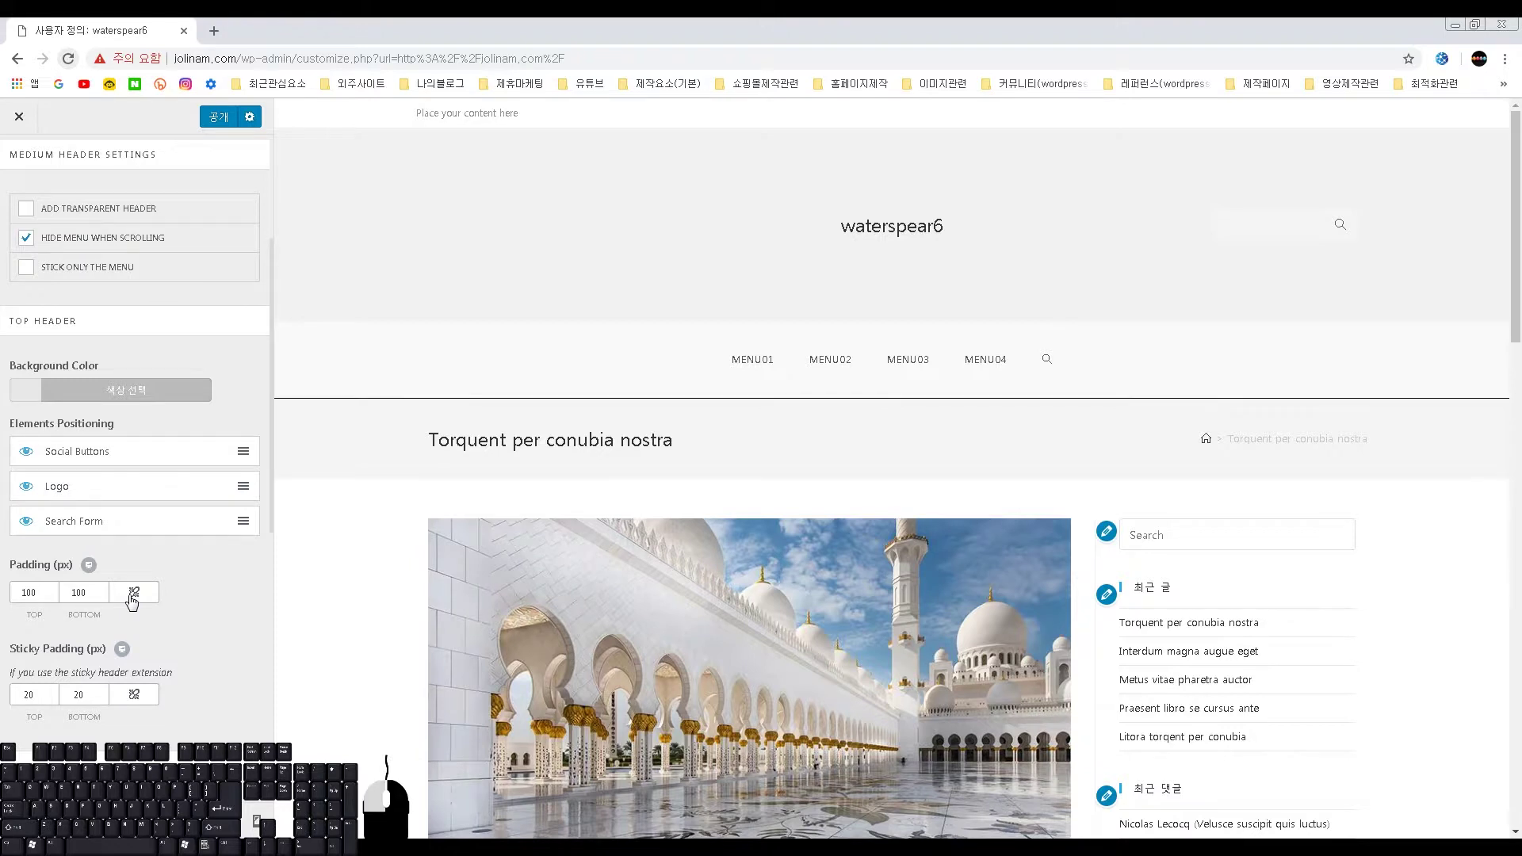
- Link the Top Header's top and bottom padding values, set them to 200 px and put them back to 30 px
left_click(132, 600)
left_click_drag(88, 595, 65, 594)
type("200")
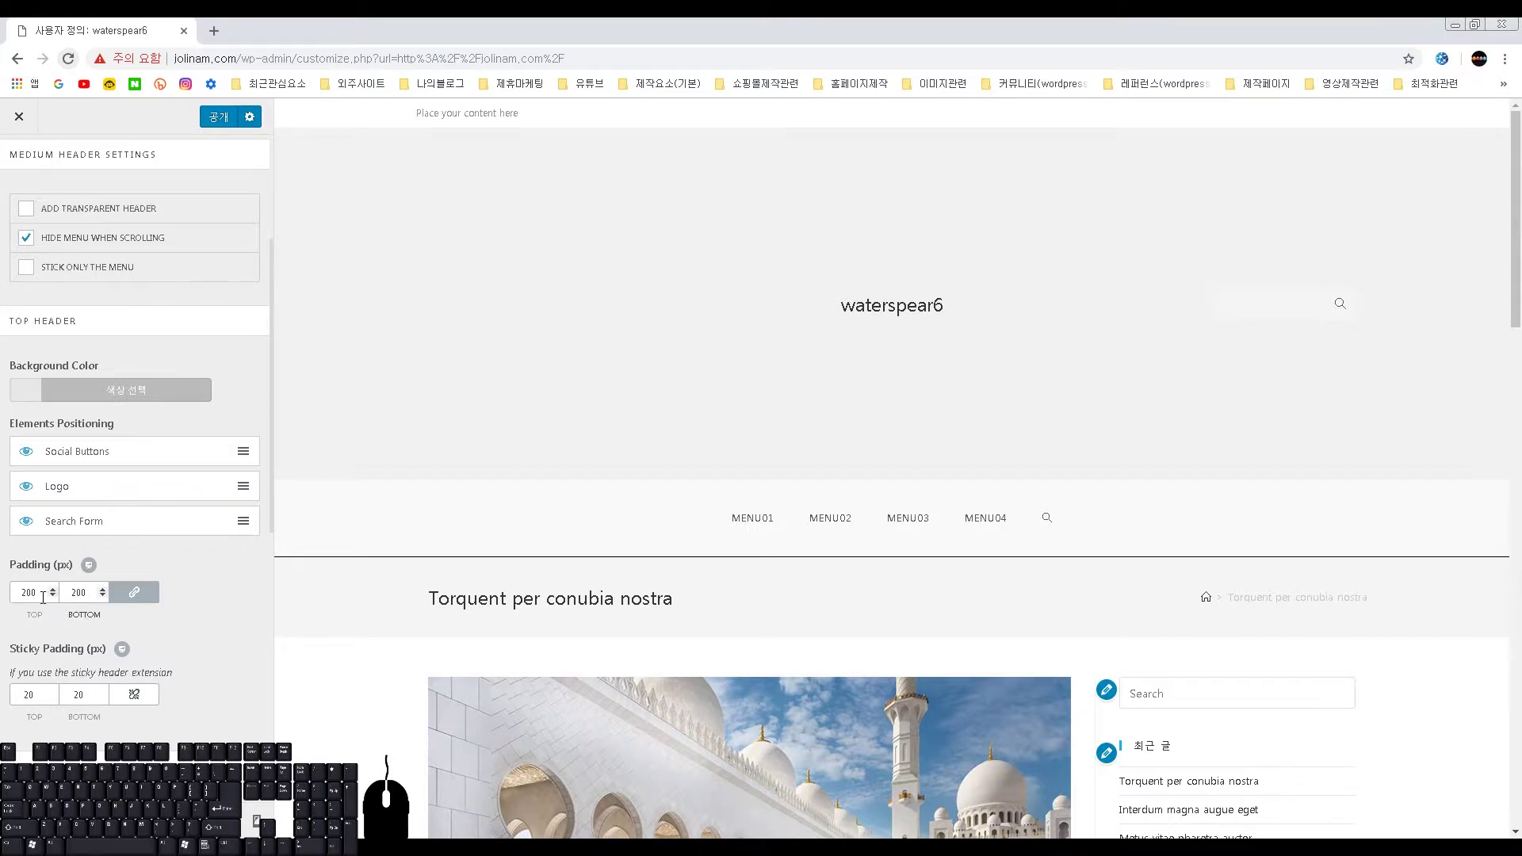
double_click(88, 593)
type("30")
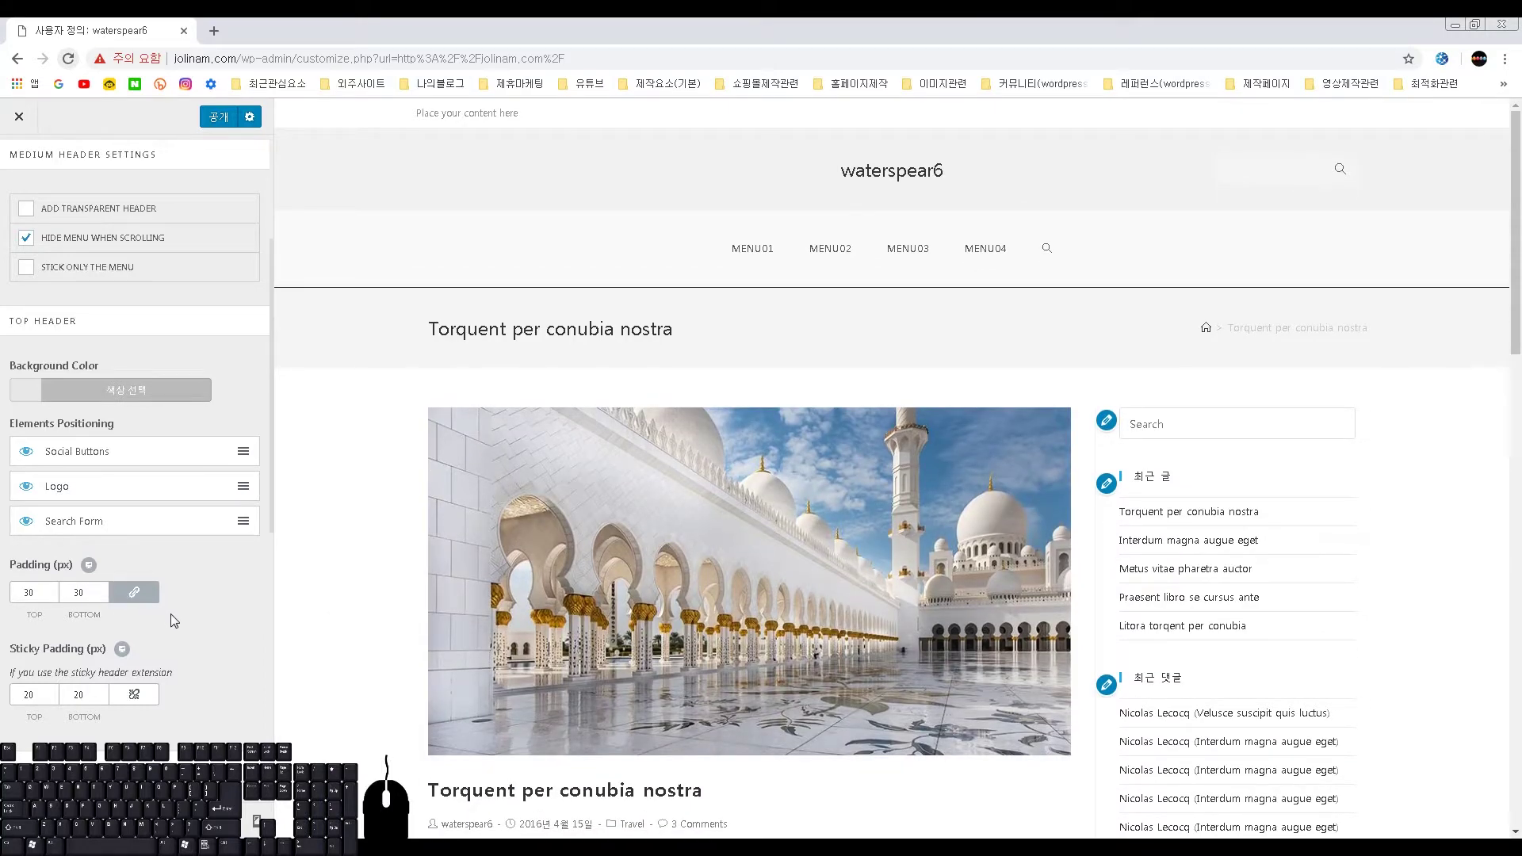
- Examine the Sticky Padding setting and its note about the sticky header extension, checking the header while scrolling the preview
scroll(173, 613, "down", 1)
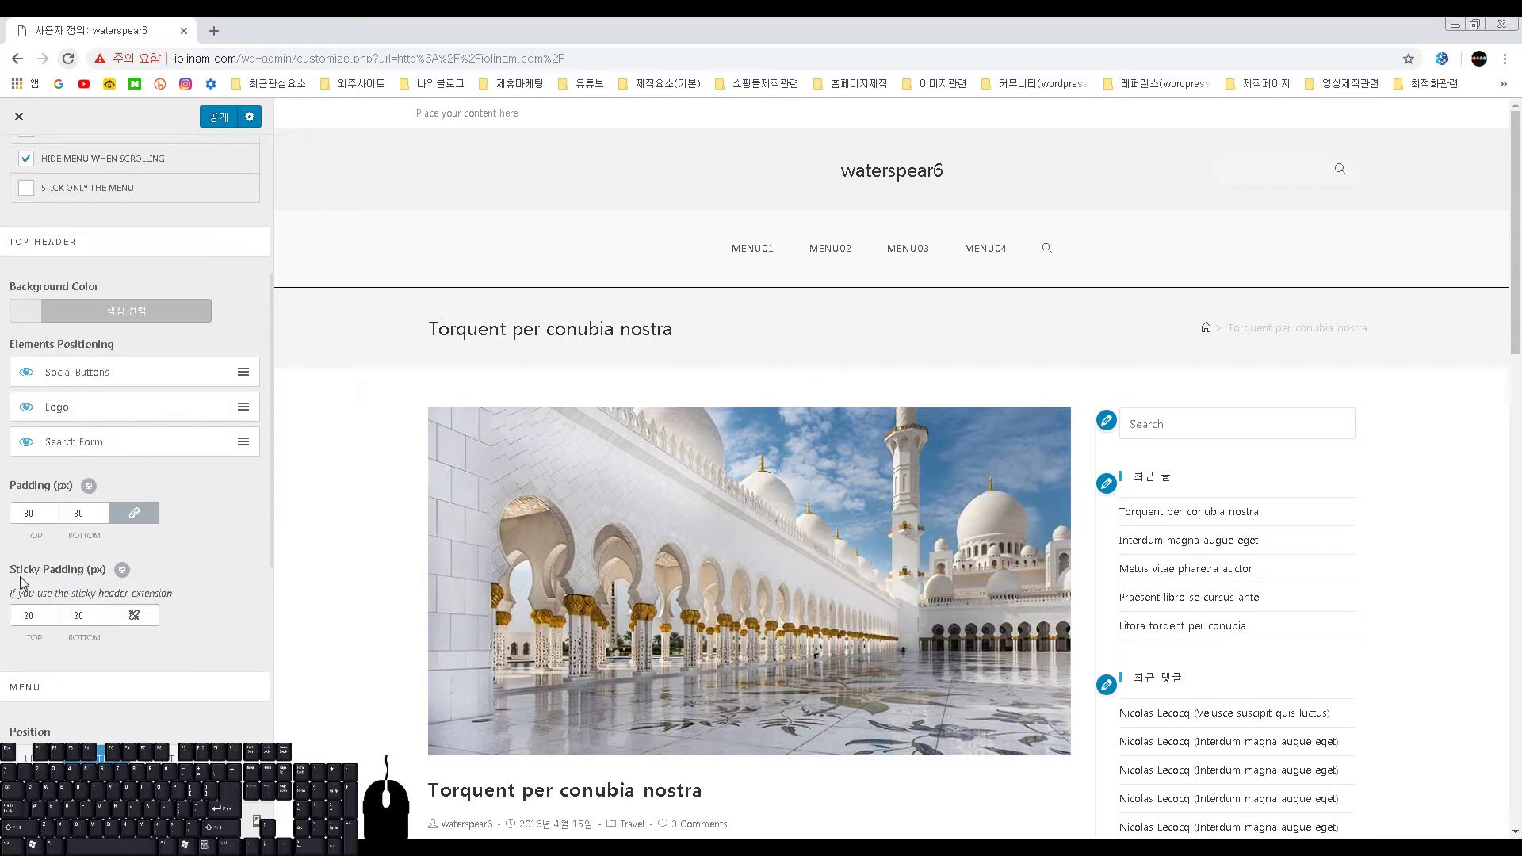
left_click_drag(11, 573, 104, 572)
left_click(94, 572)
scroll(980, 513, "down", 6)
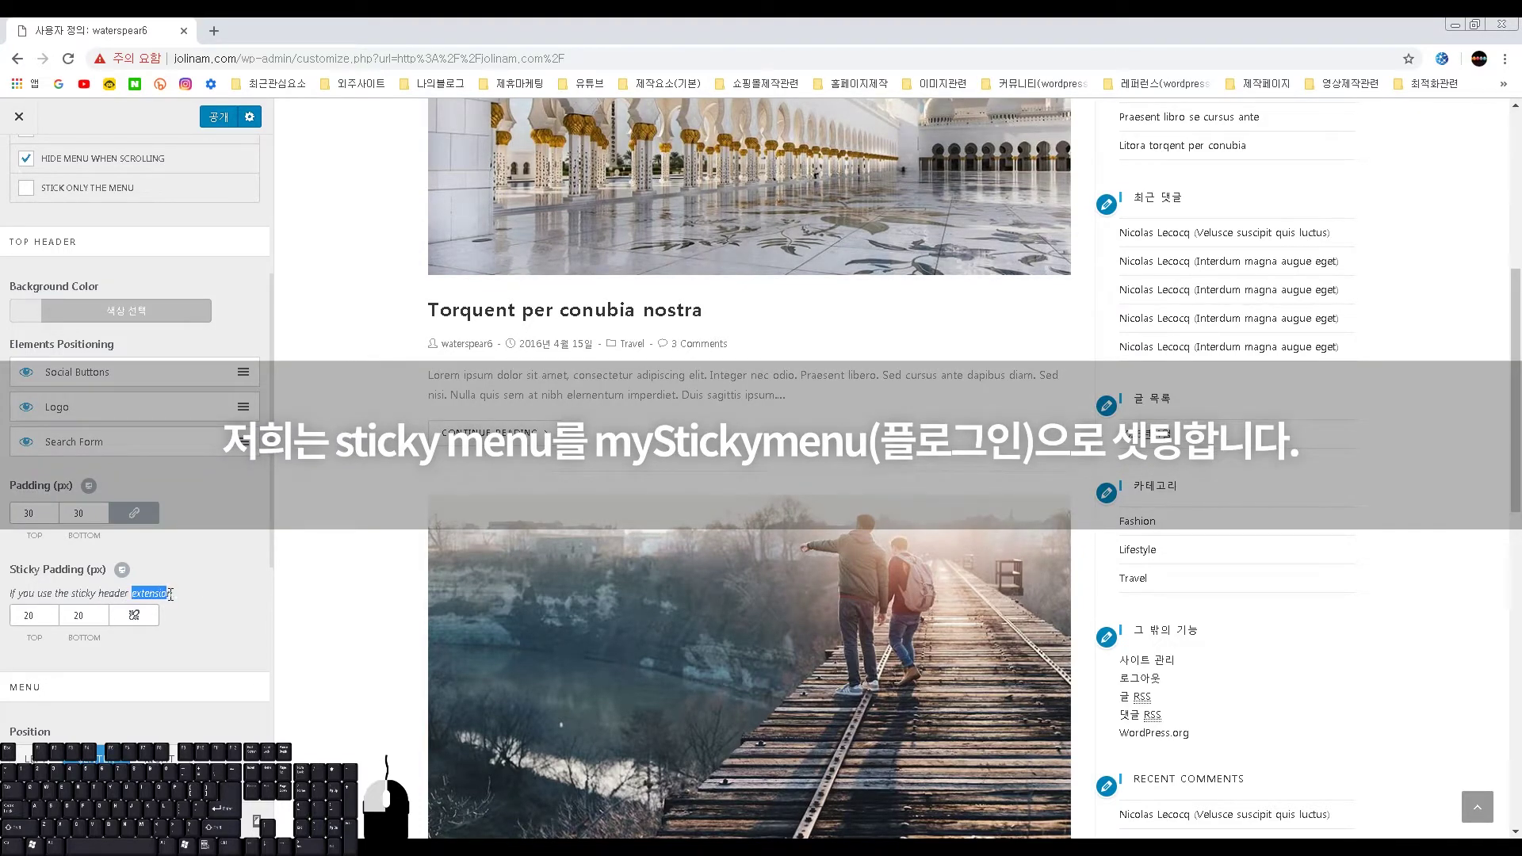
left_click_drag(177, 601, 177, 600)
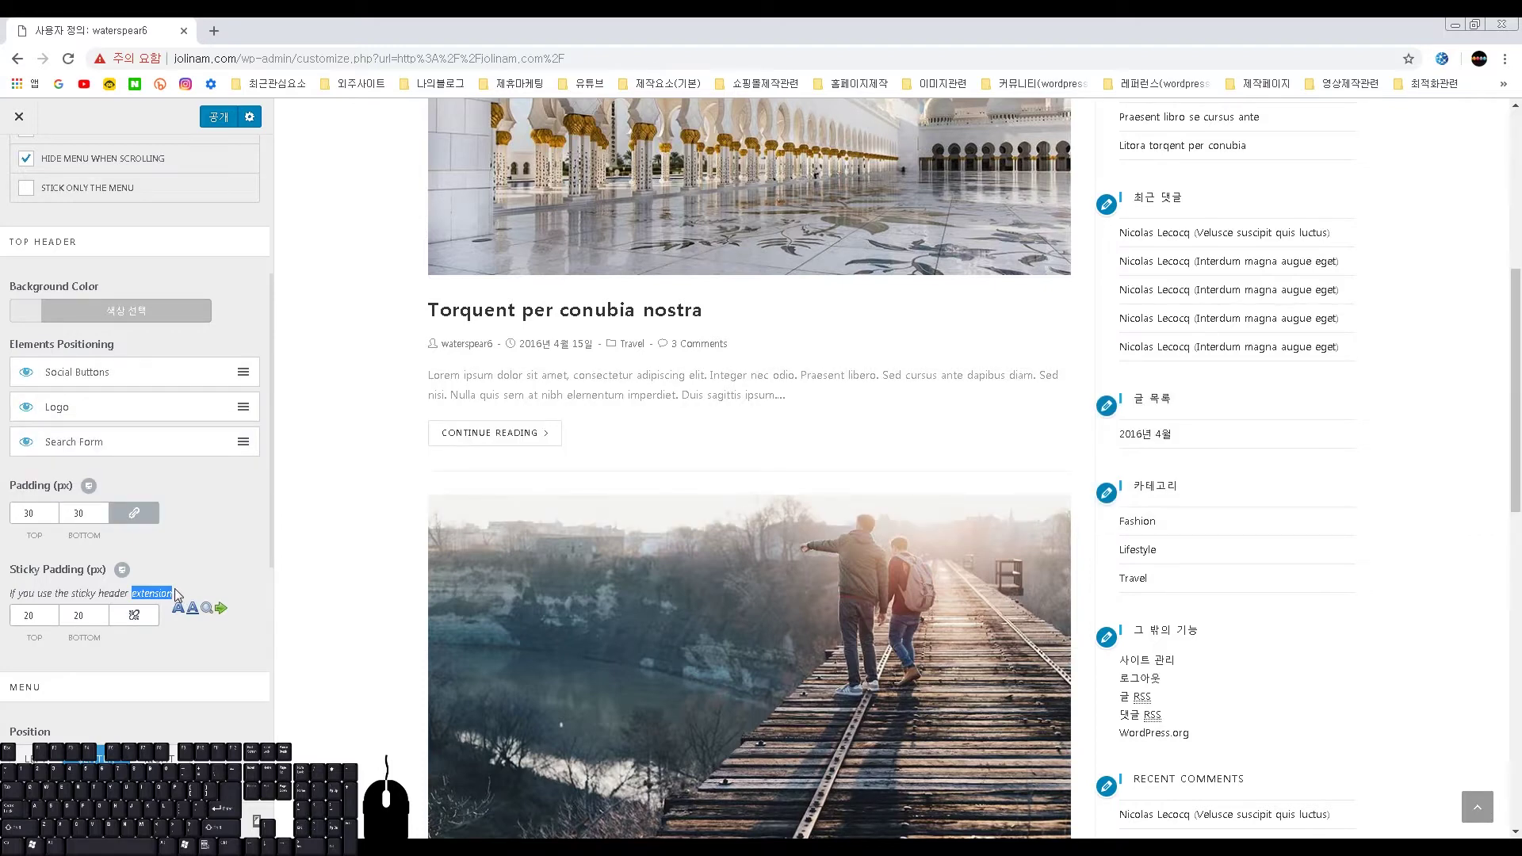
left_click(156, 599)
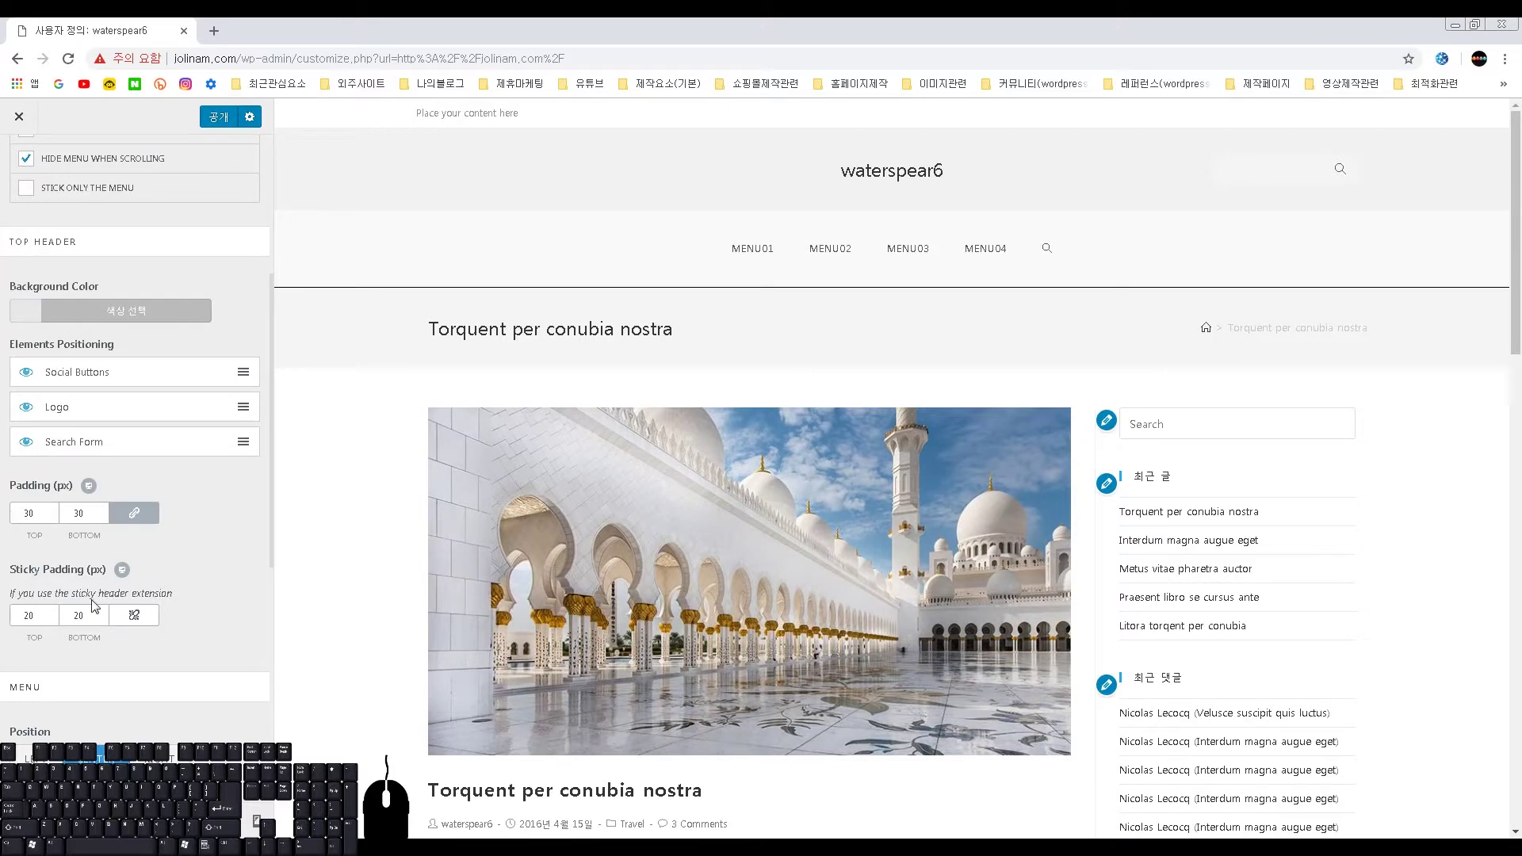
left_click_drag(104, 593, 152, 594)
left_click(159, 595)
scroll(188, 588, "down", 2)
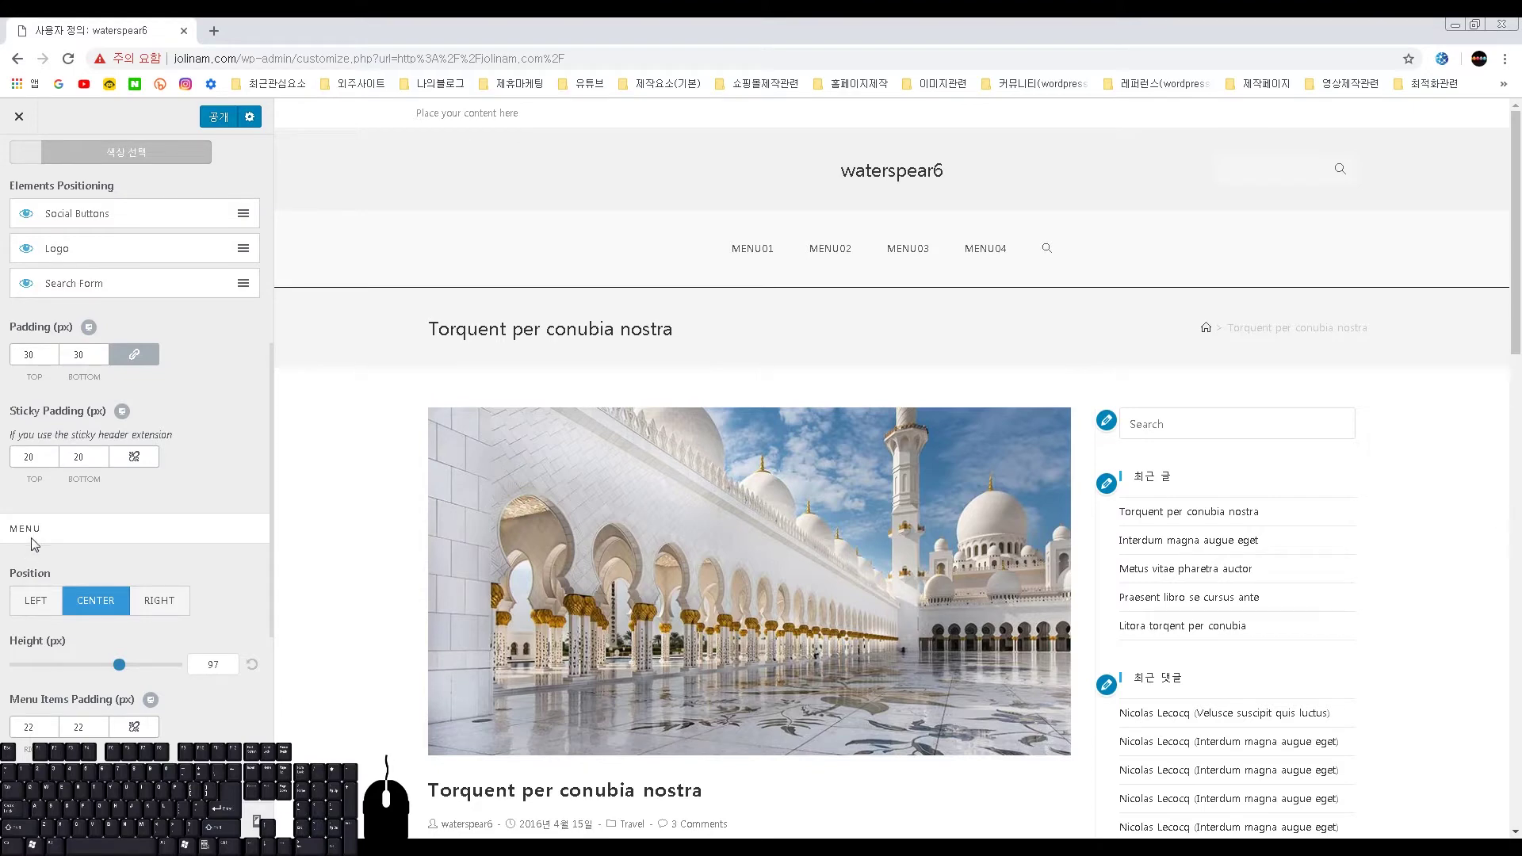
- Examine the Menu section and its Position options, and enlarge that area of the settings
left_click(19, 529)
left_click(68, 537)
scroll(158, 523, "down", 3)
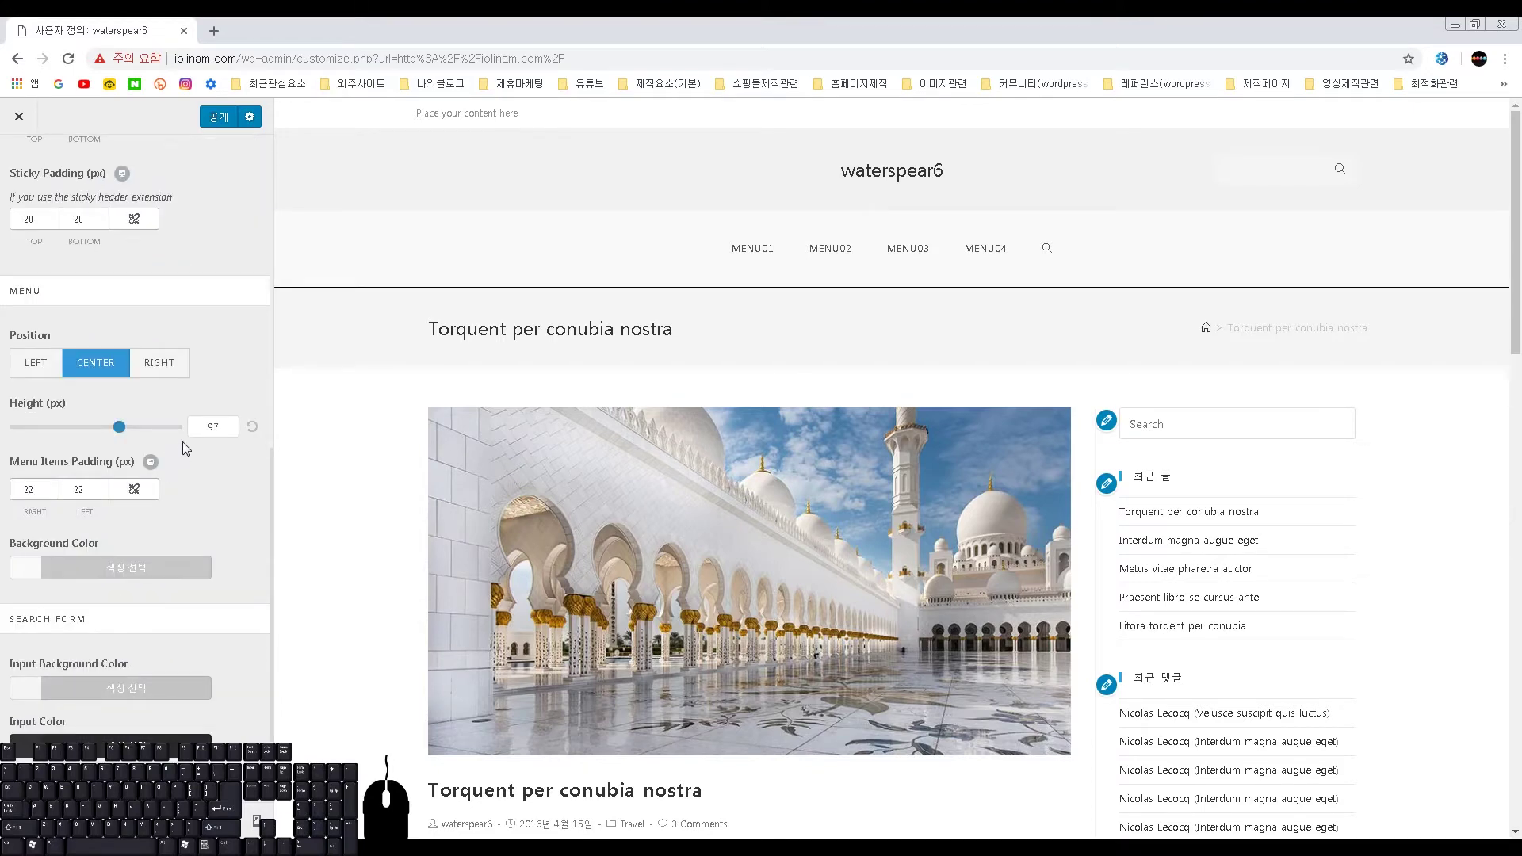
left_click_drag(17, 338, 54, 334)
left_click(55, 336)
key("ctrl+1")
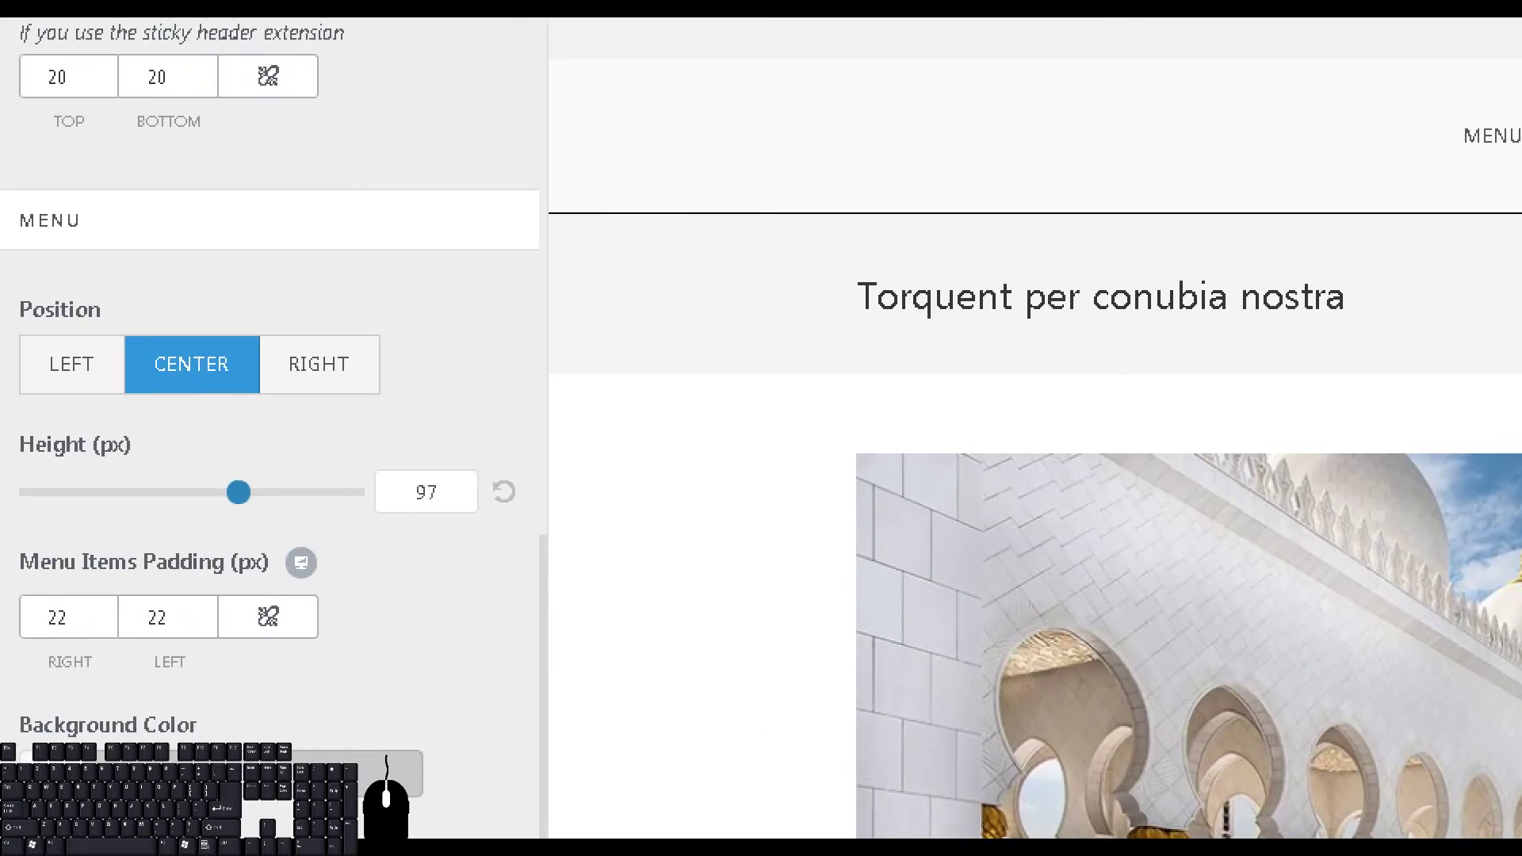